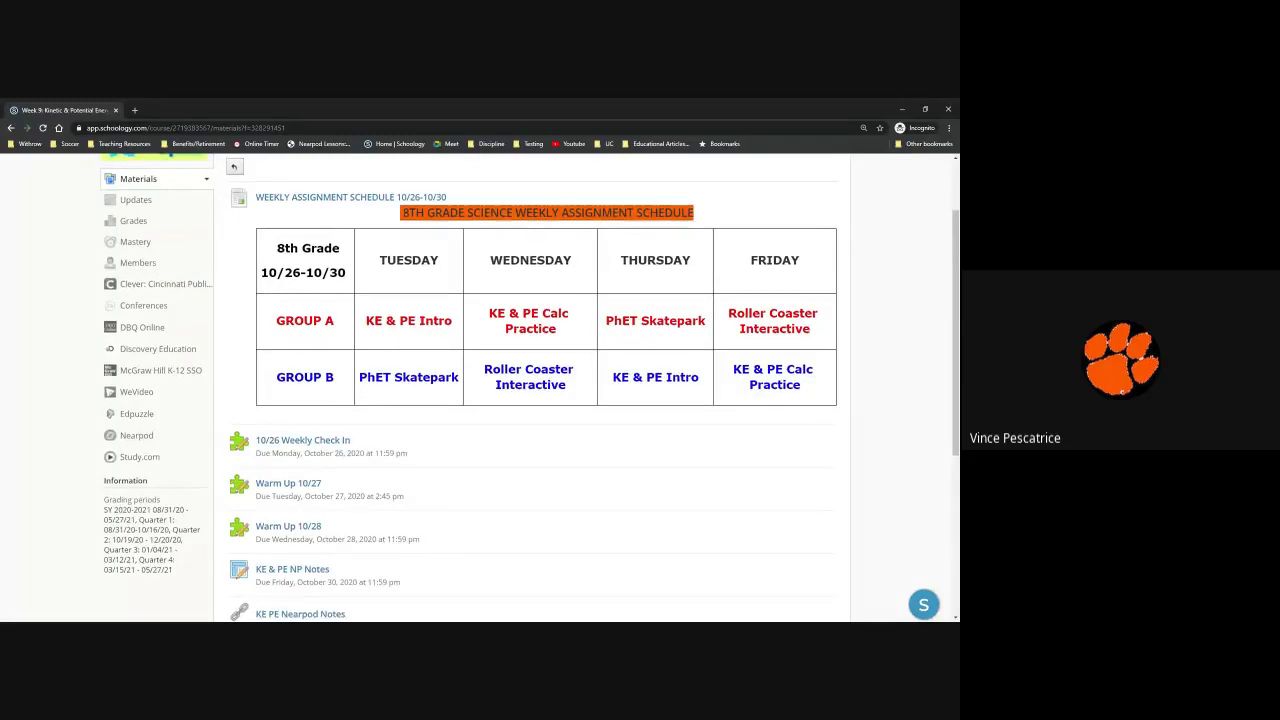
Open the student document of the Roller Coaster Interactive assignment in the Week 9 Kinetic & Potential Energy folder.
scroll(365, 367, up, 1)
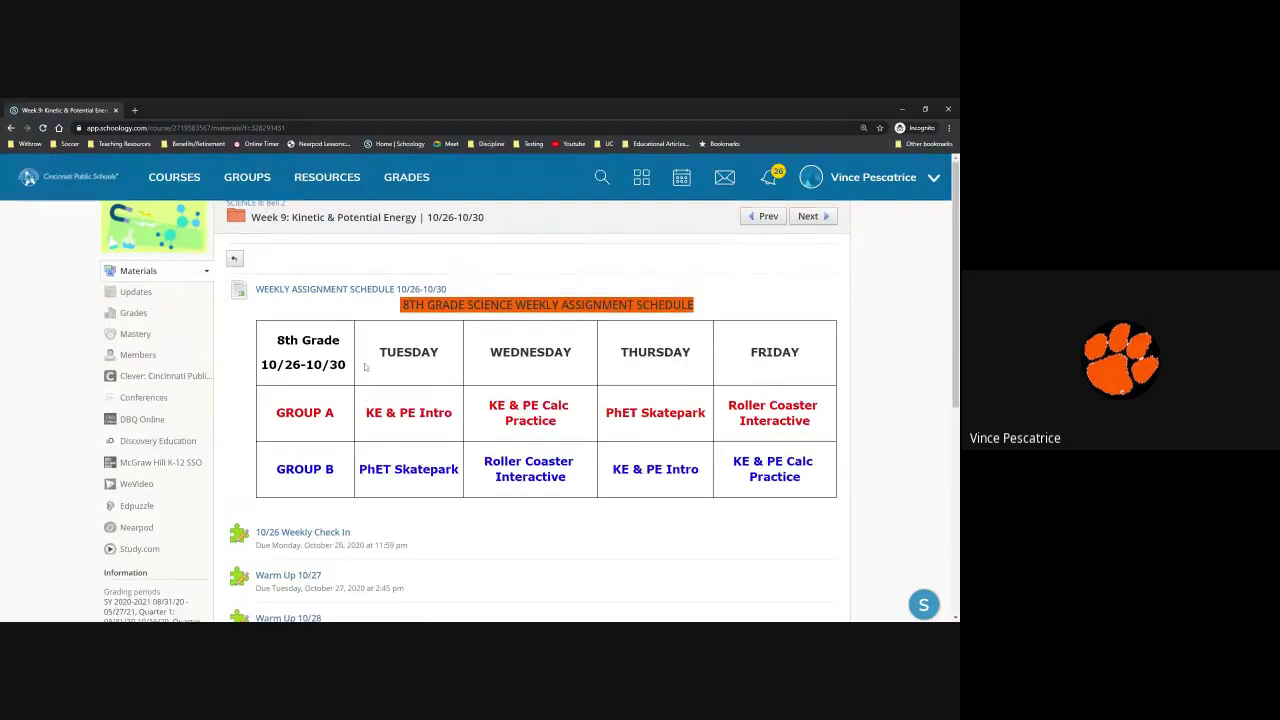
scroll(365, 367, down, 4)
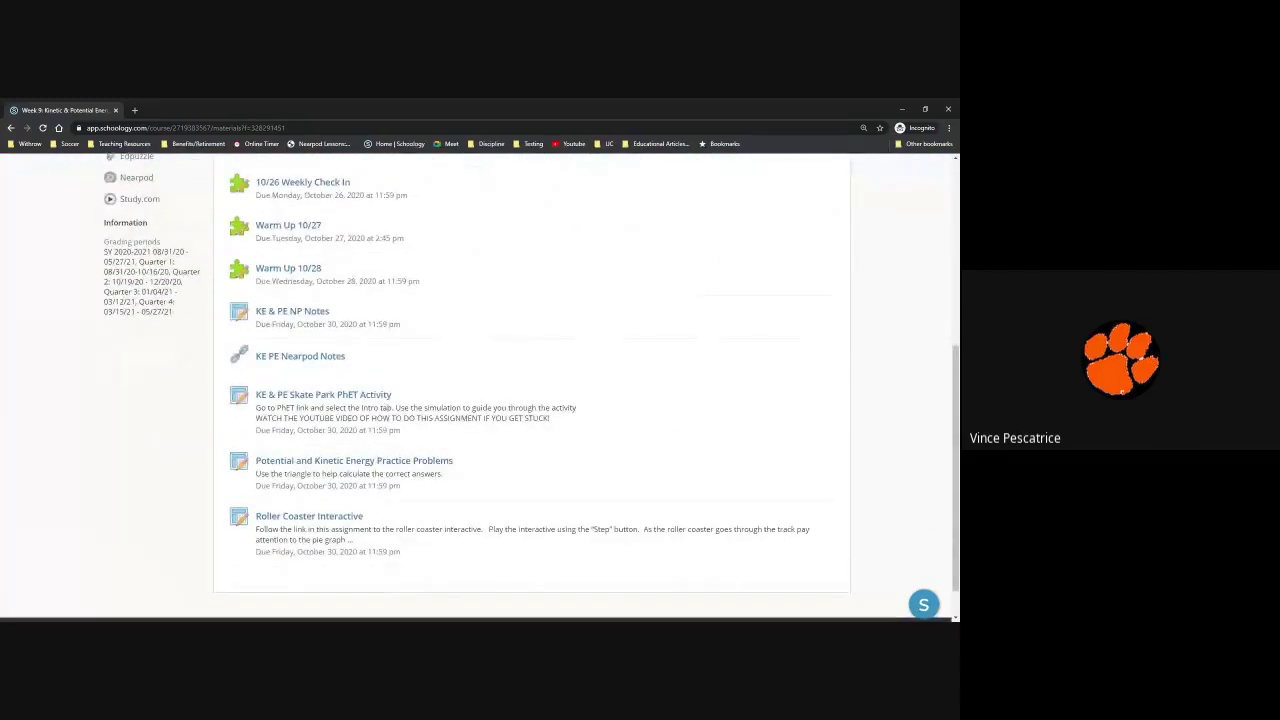
scroll(365, 398, up, 5)
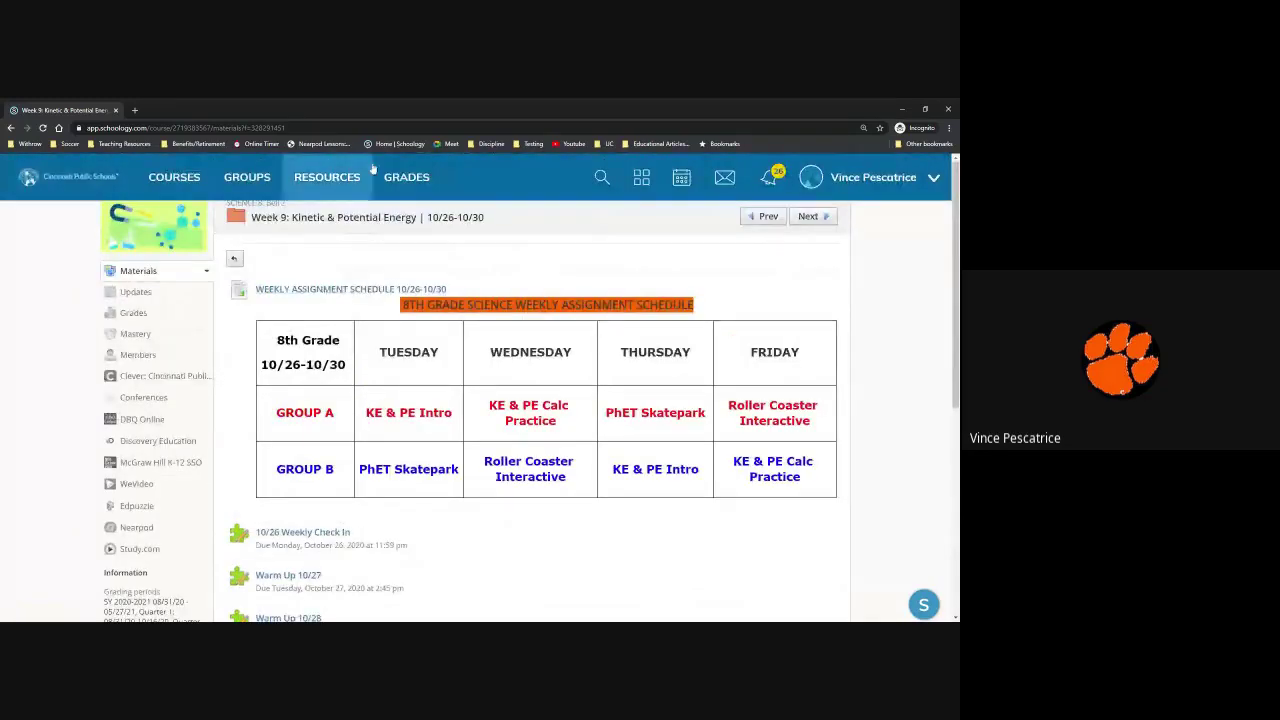
scroll(487, 444, down, 2)
scroll(487, 444, down, 2)
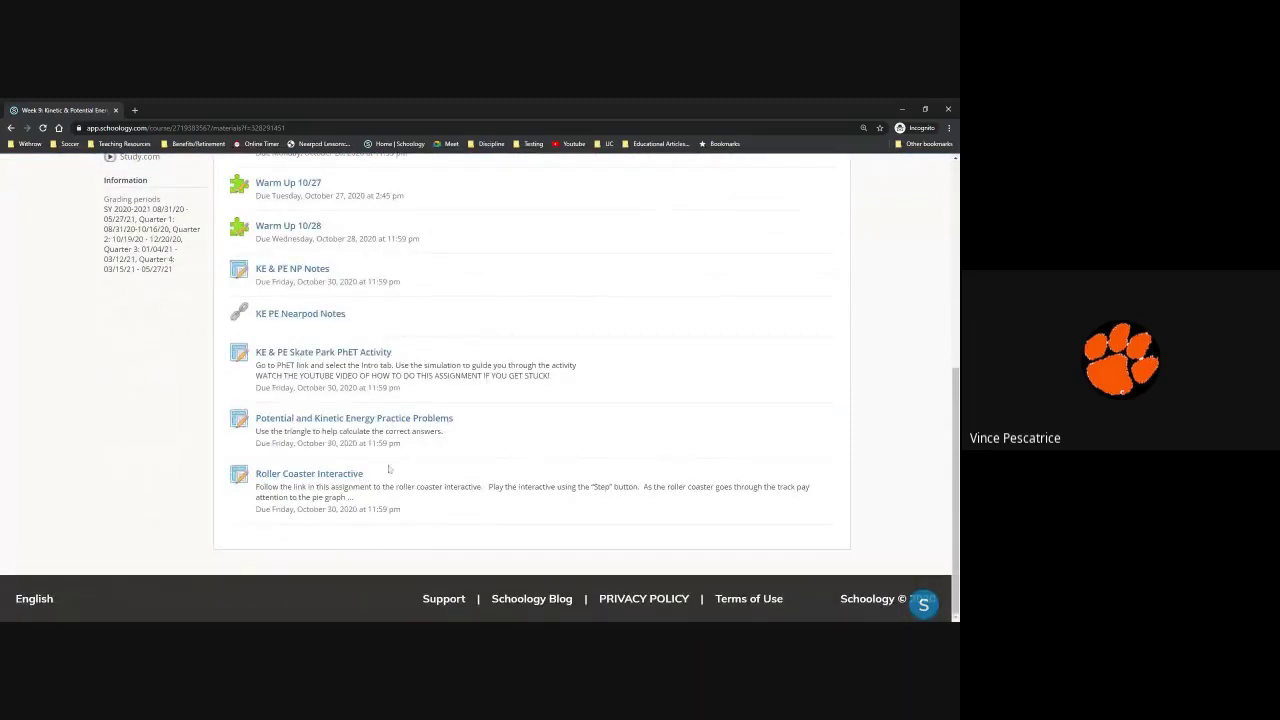
click(305, 475)
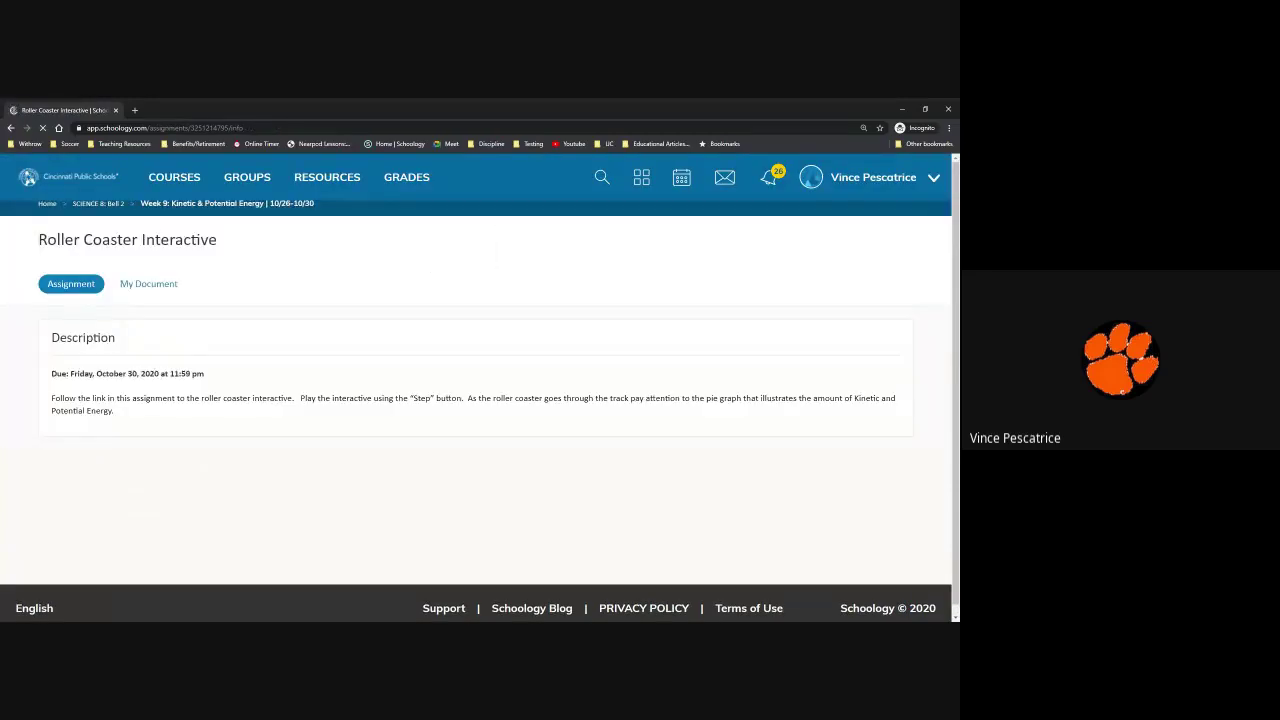
click(152, 286)
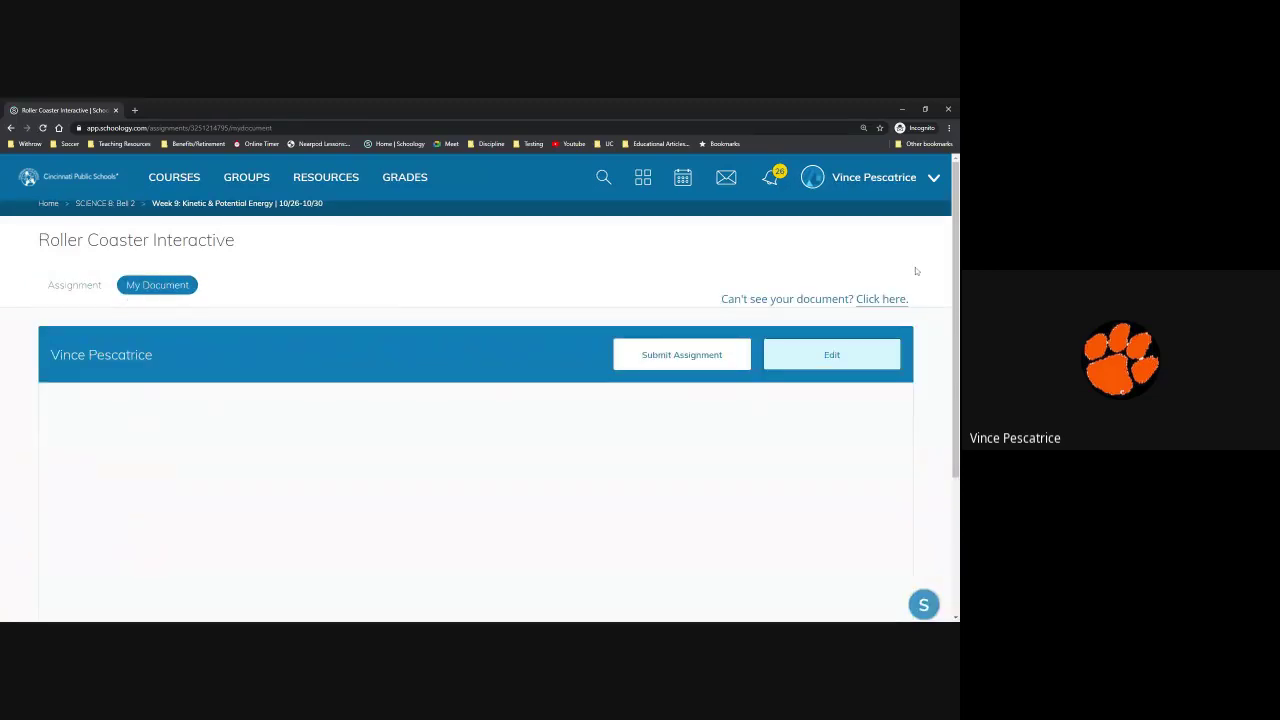
Look over the worksheet and follow its Energy in a Roller Coaster Ride link to launch the interactive.
scroll(916, 271, down, 3)
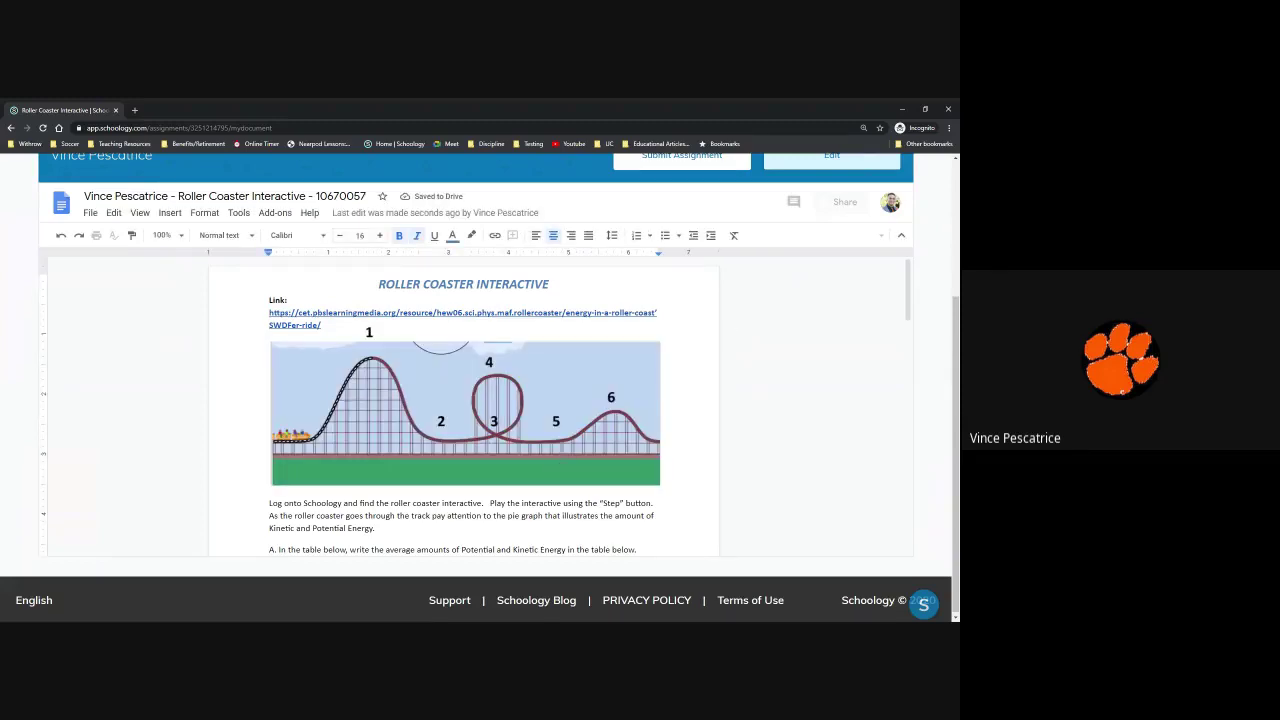
scroll(654, 434, down, 3)
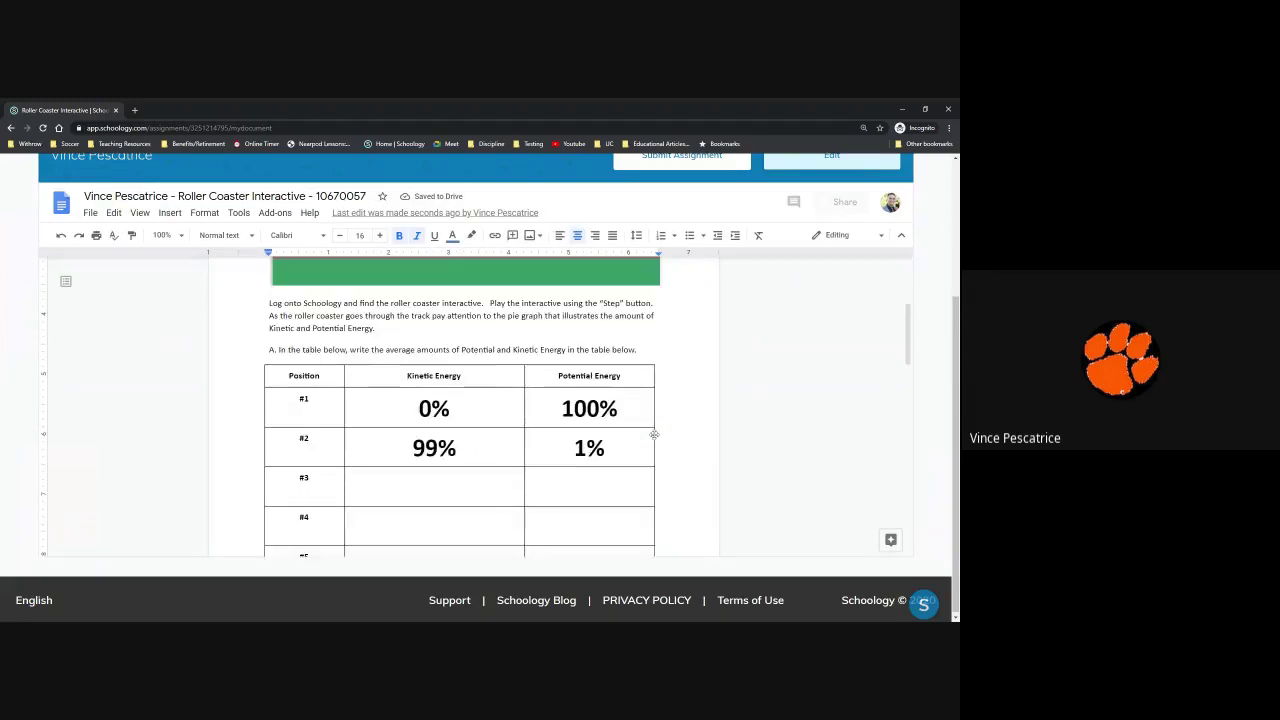
scroll(654, 434, down, 2)
scroll(654, 434, up, 2)
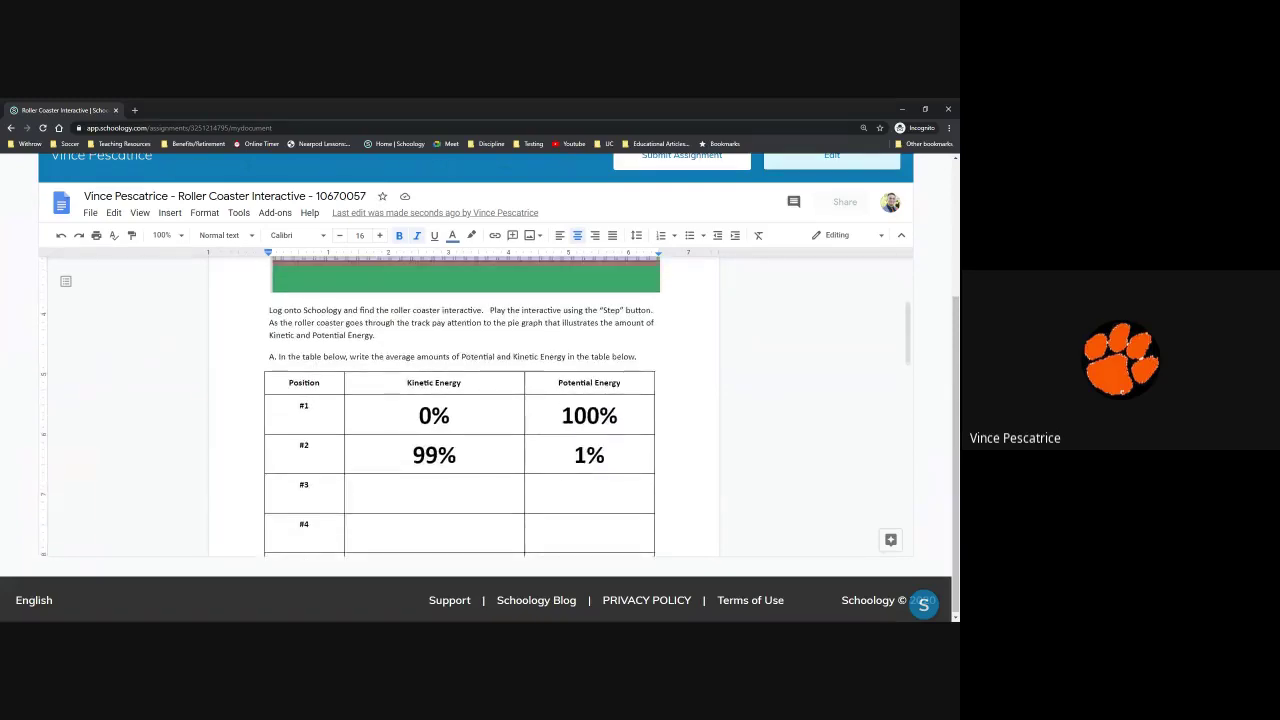
scroll(362, 412, up, 3)
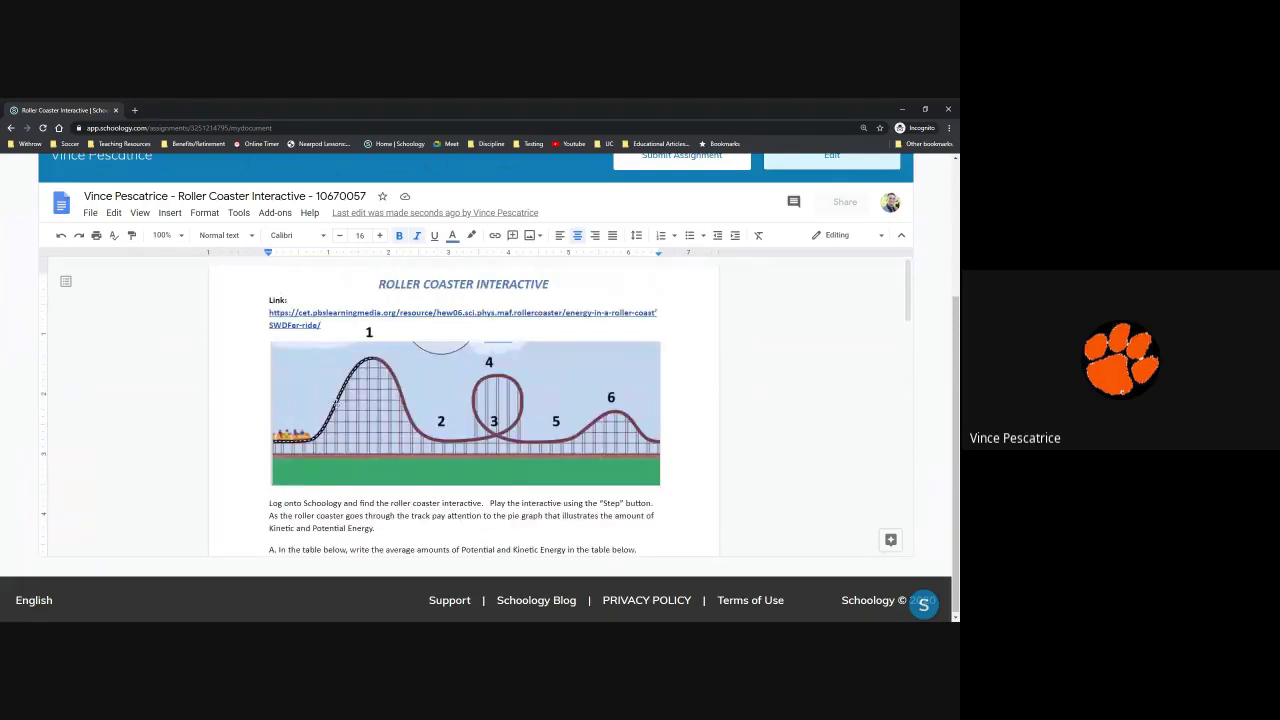
click(333, 402)
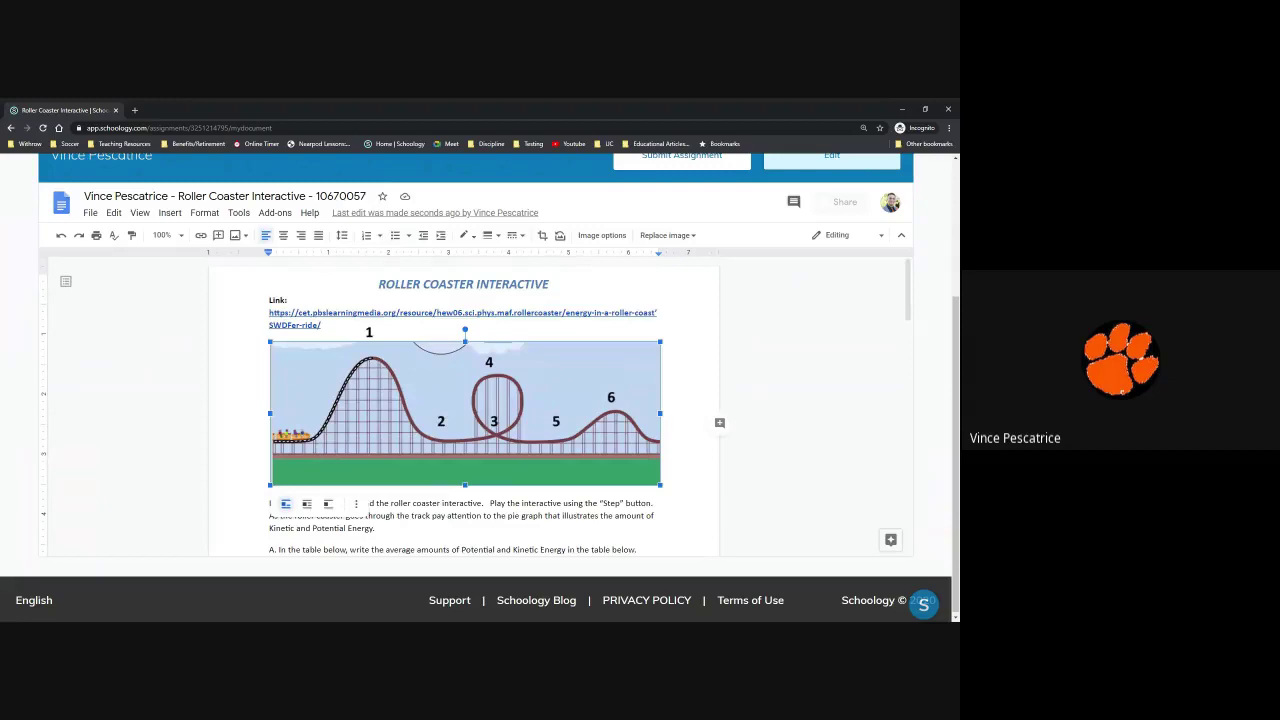
click(368, 327)
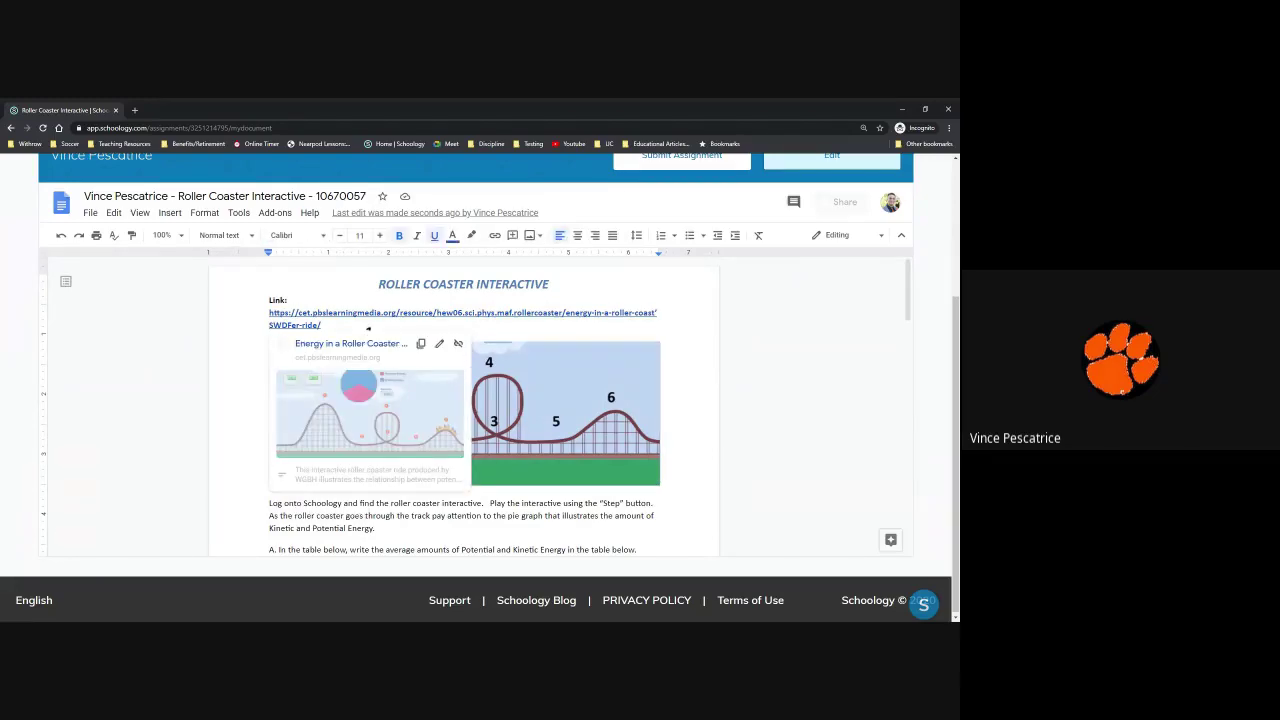
click(340, 344)
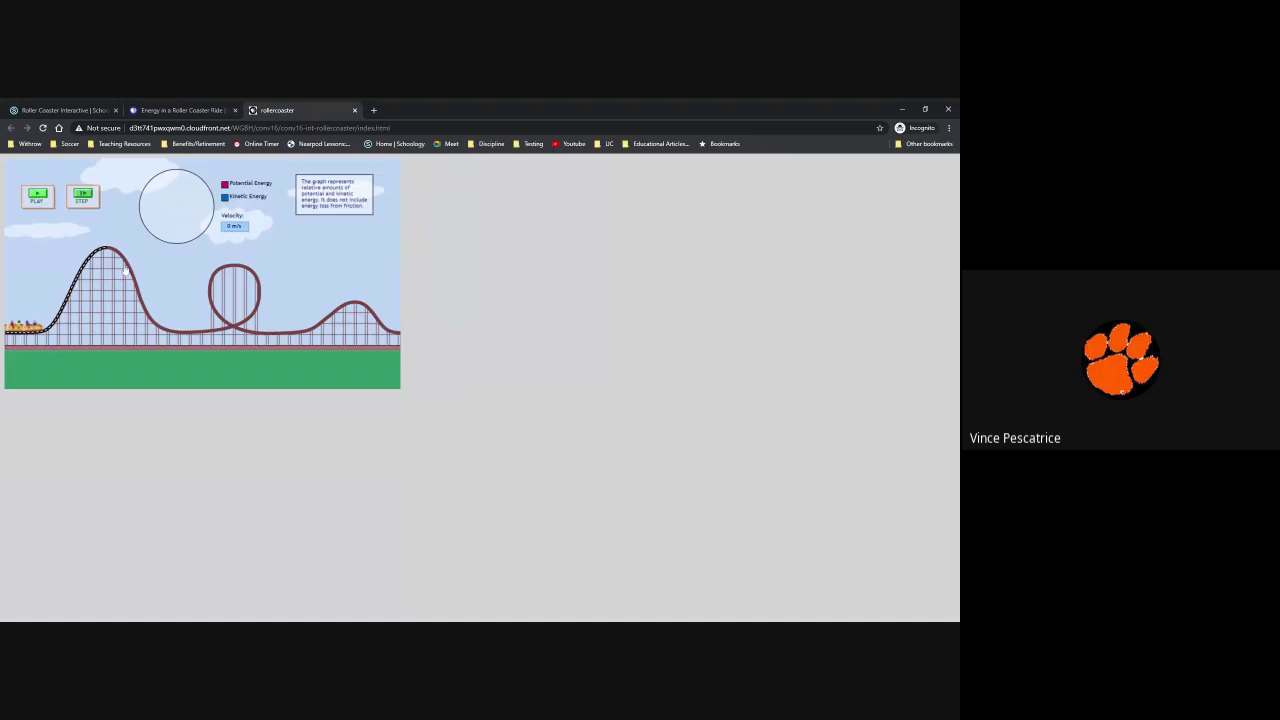
Play the complete roller coaster ride in the simulation.
key(ctrl+plus)
key(ctrl+plus)
key(ctrl+plus)
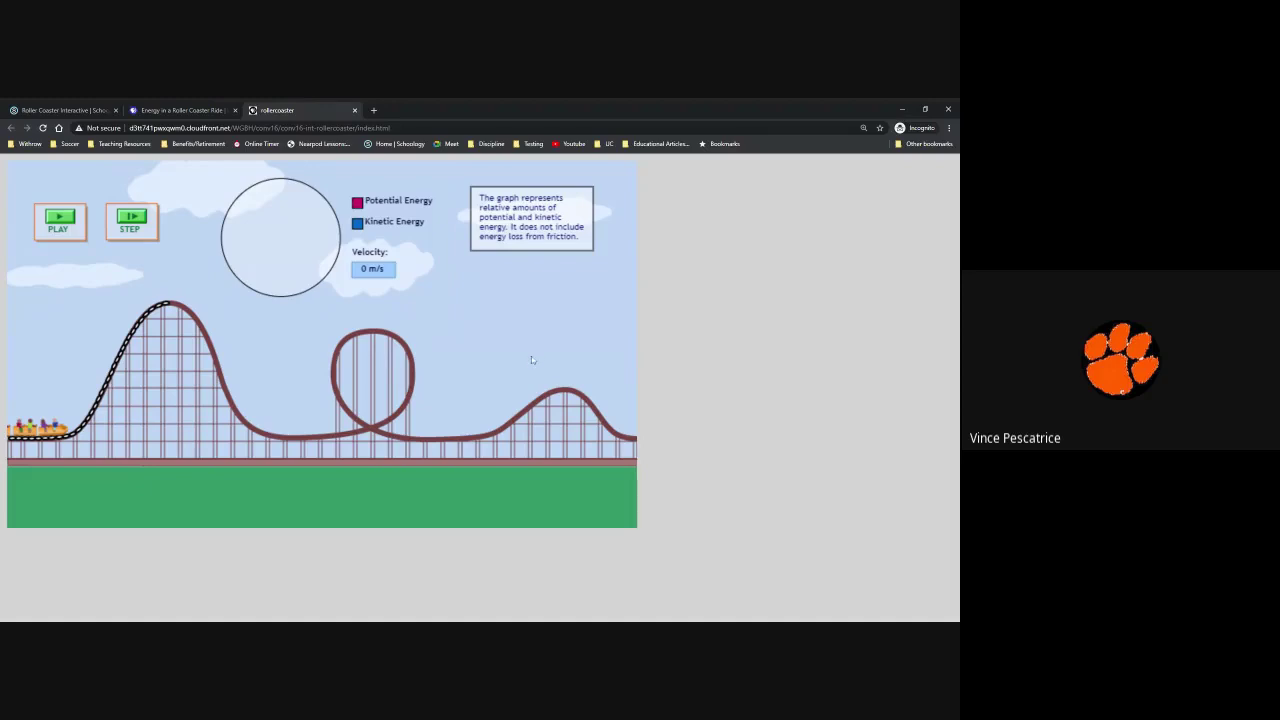
click(72, 221)
click(62, 220)
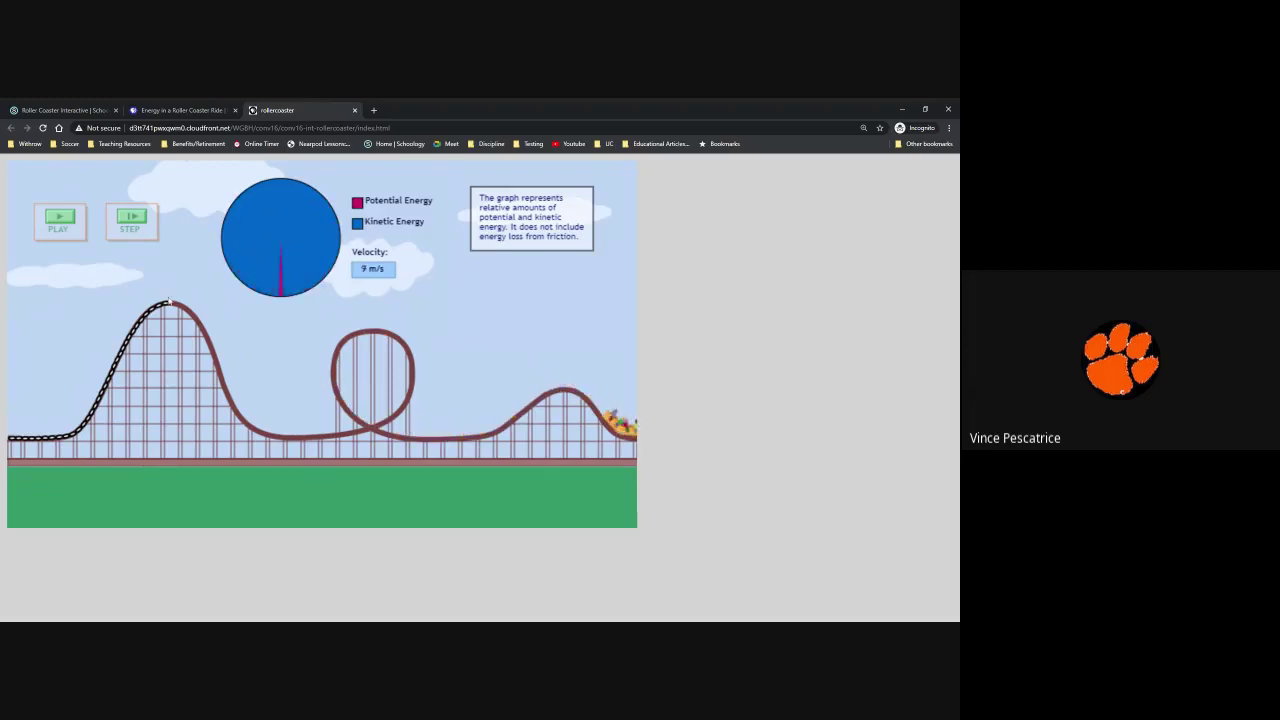
Switch the simulation to Step mode and send the coaster through positions 2 to 6, ending back at position 1.
click(132, 219)
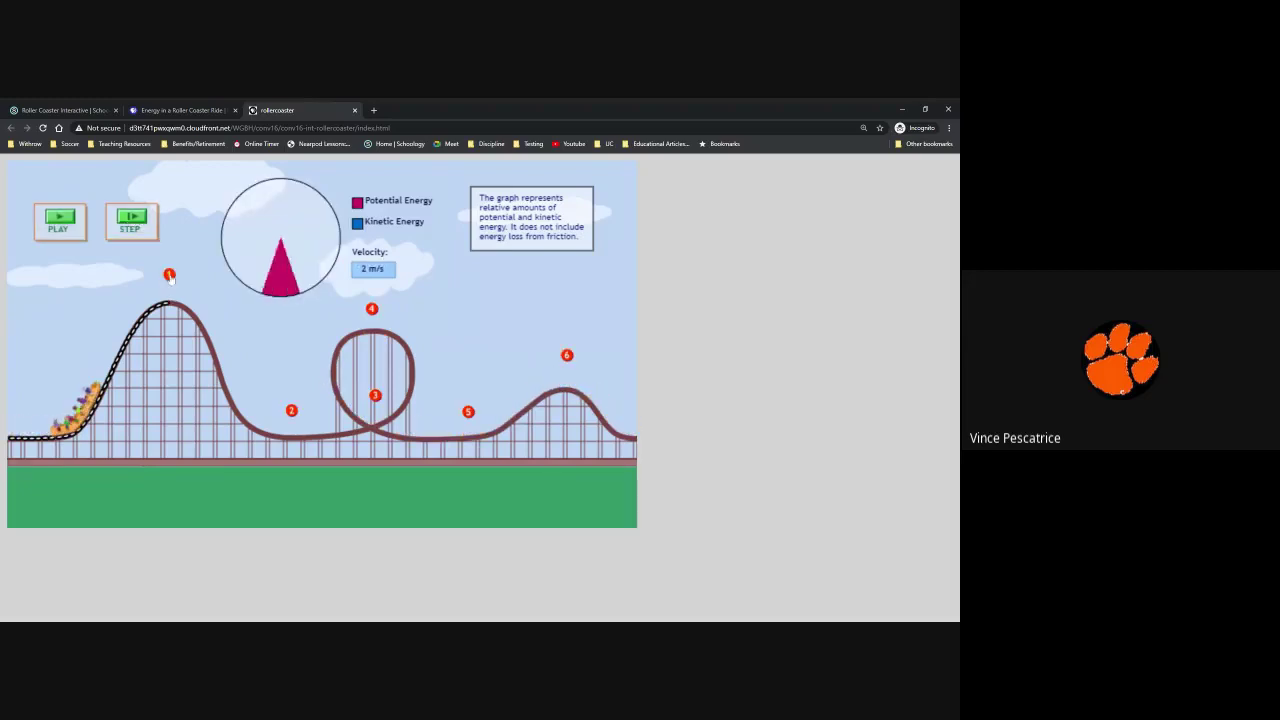
click(295, 413)
click(377, 396)
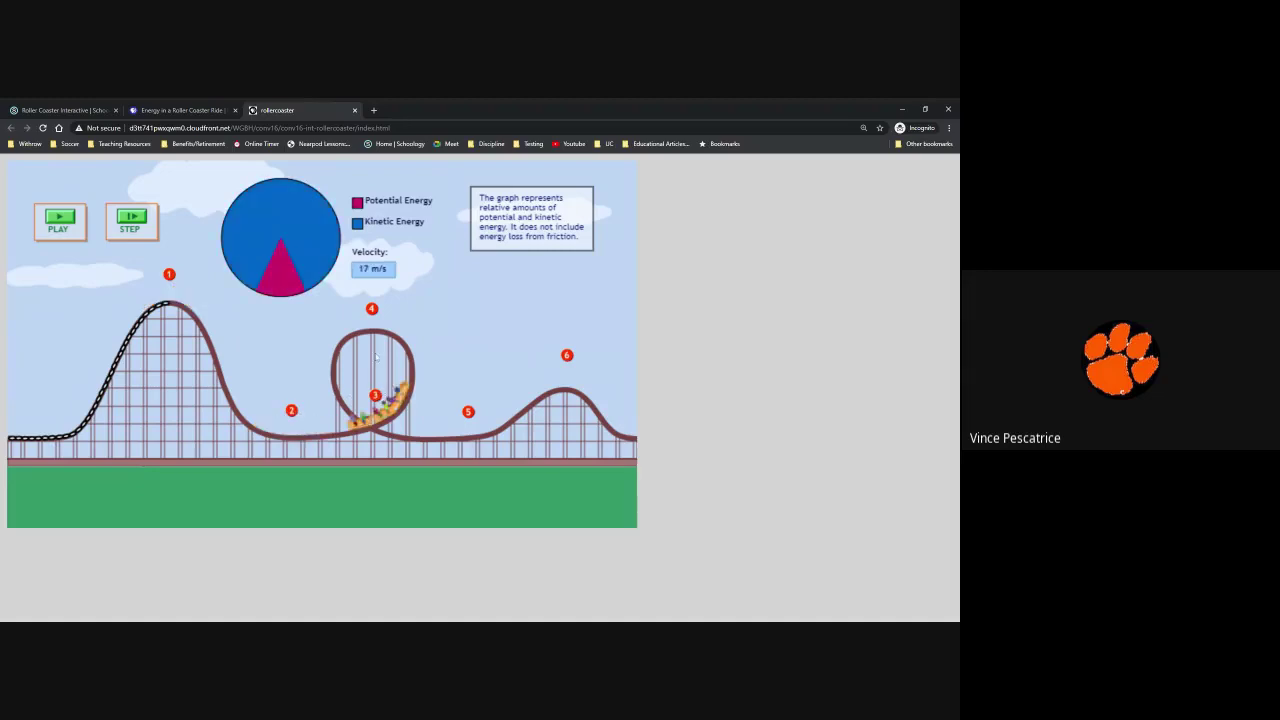
click(372, 309)
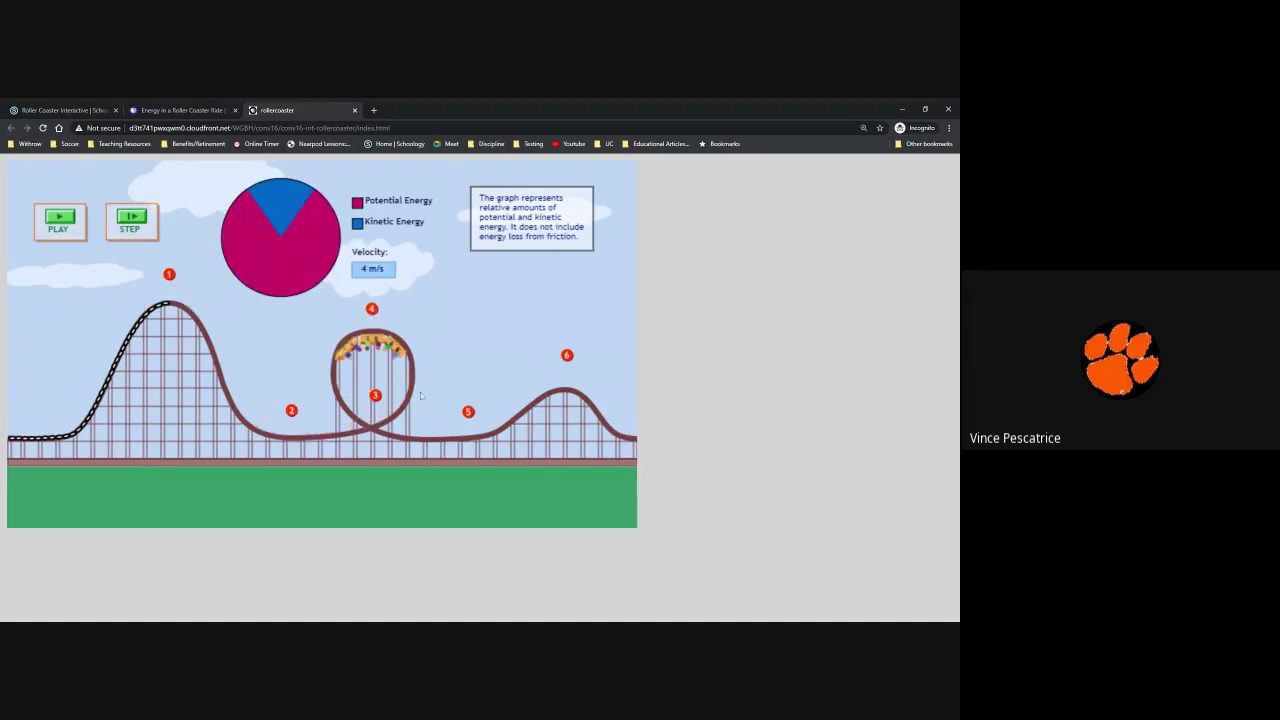
click(468, 412)
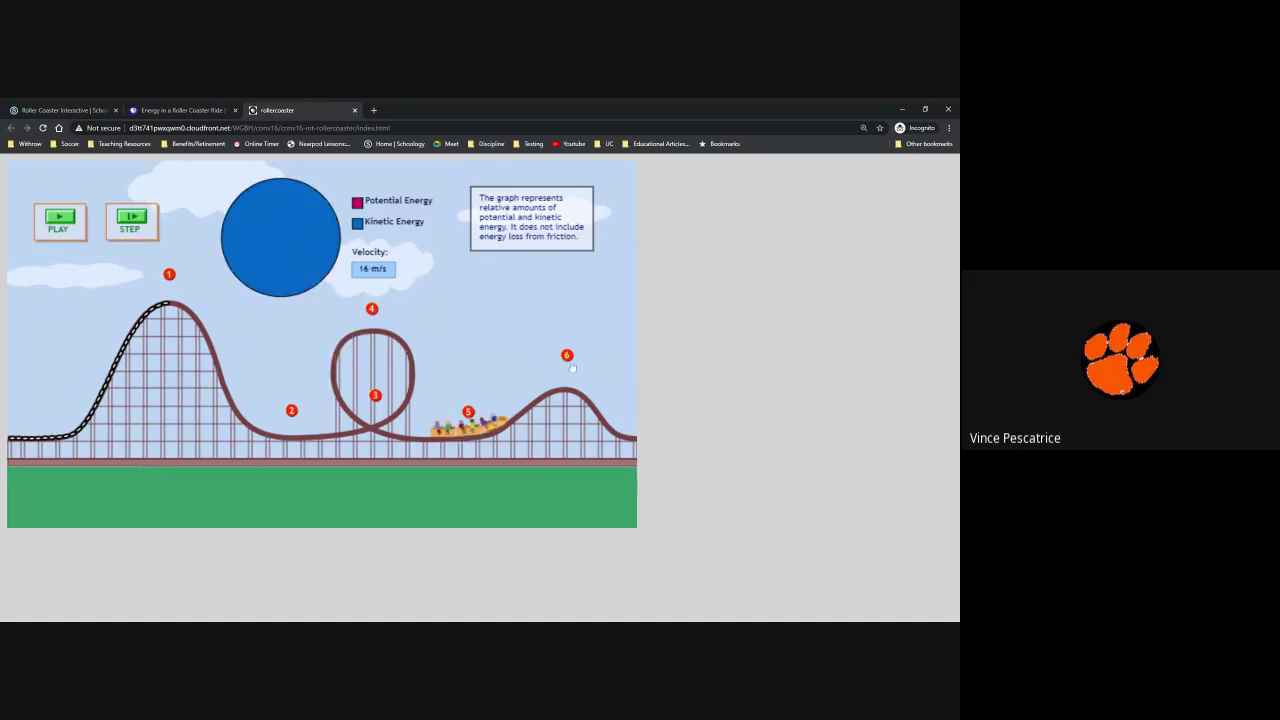
click(567, 356)
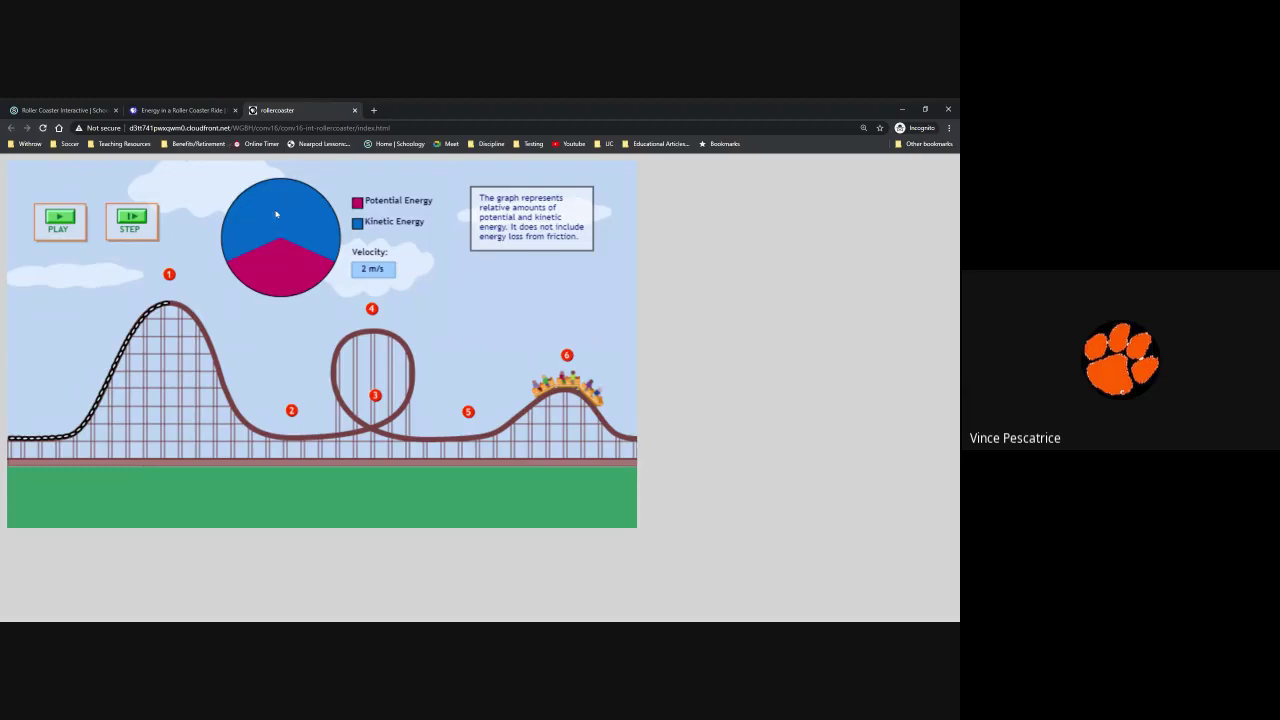
click(169, 278)
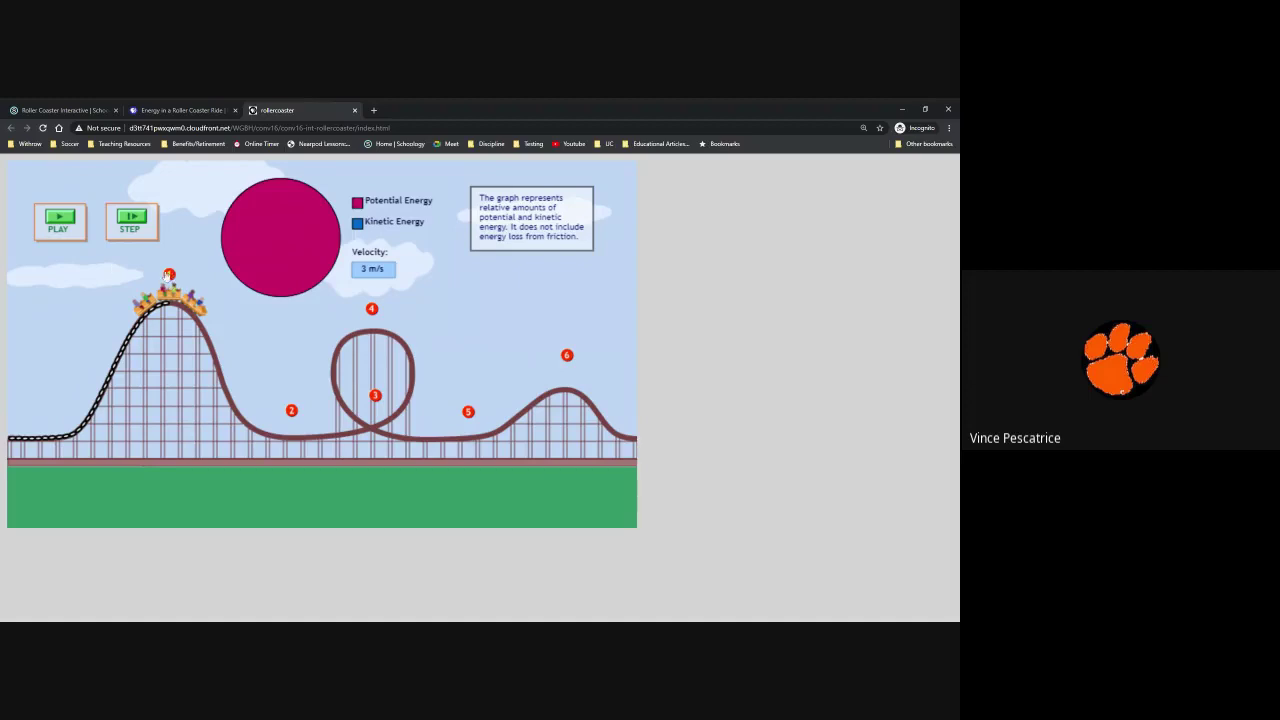
Return to the worksheet and review the kinetic and potential energy table alongside the numbered coaster diagram.
click(171, 110)
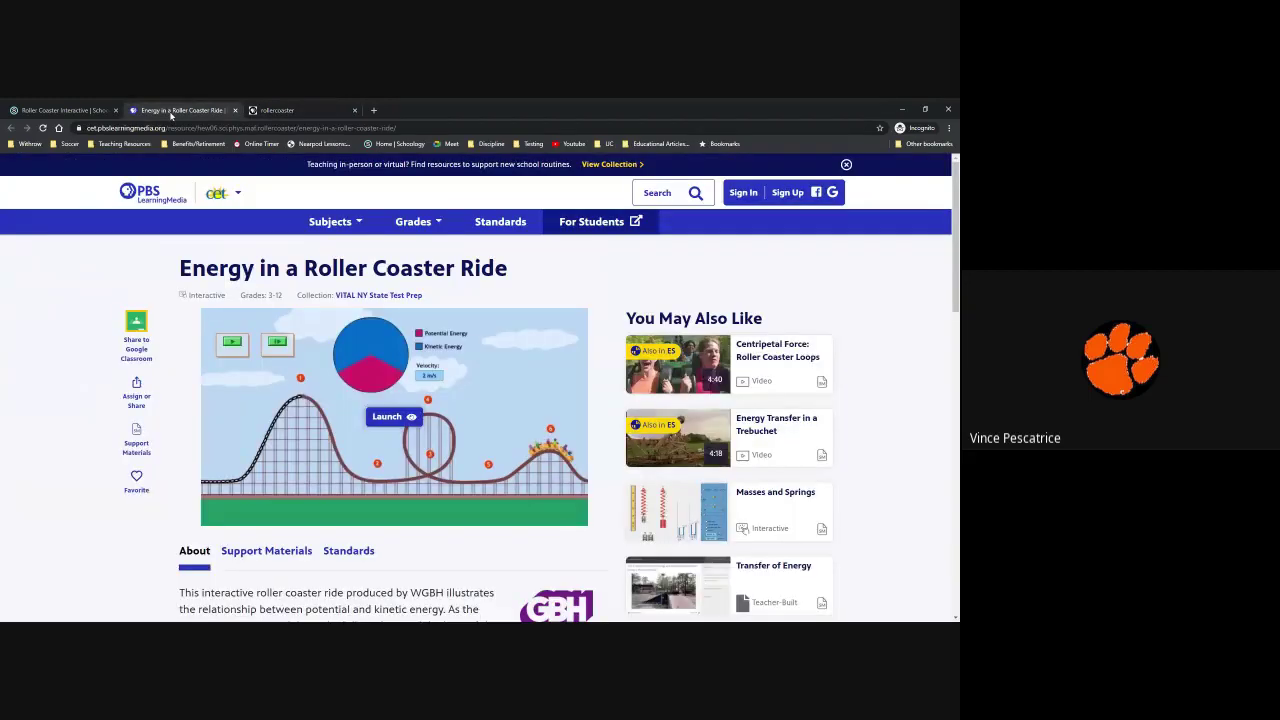
click(62, 110)
scroll(460, 400, down, 10)
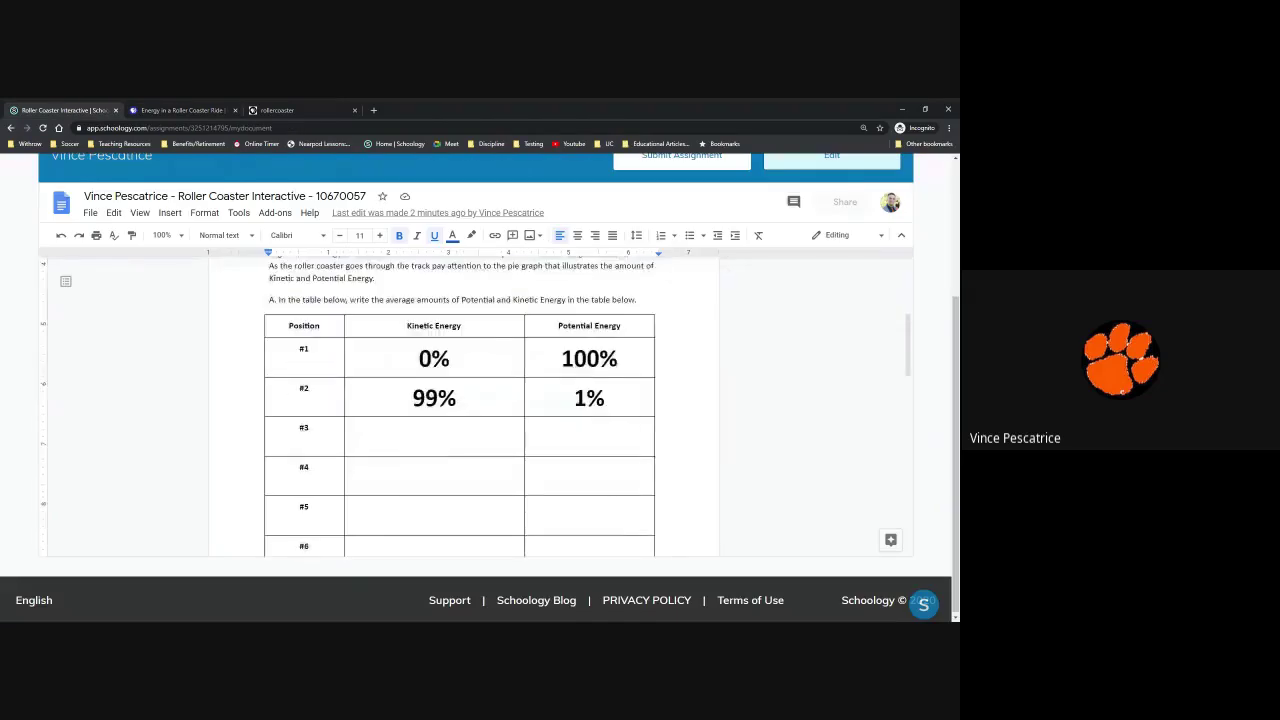
scroll(460, 400, up, 1)
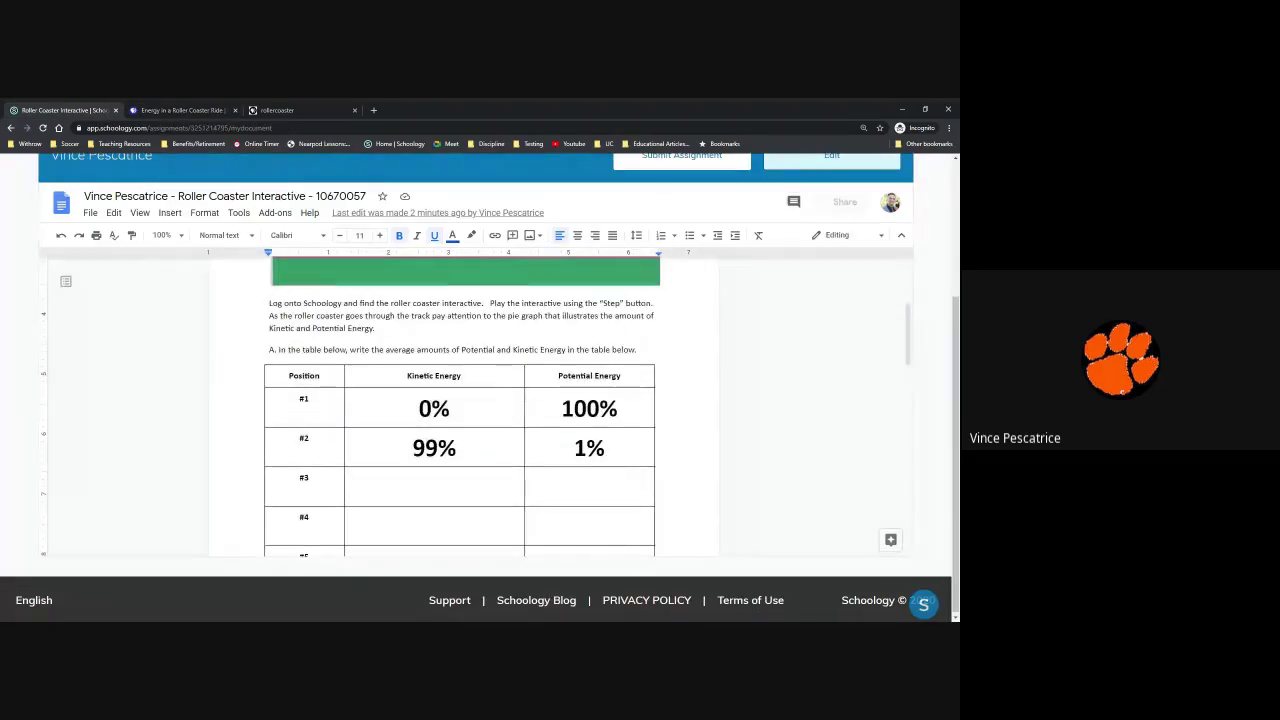
scroll(460, 400, up, 2)
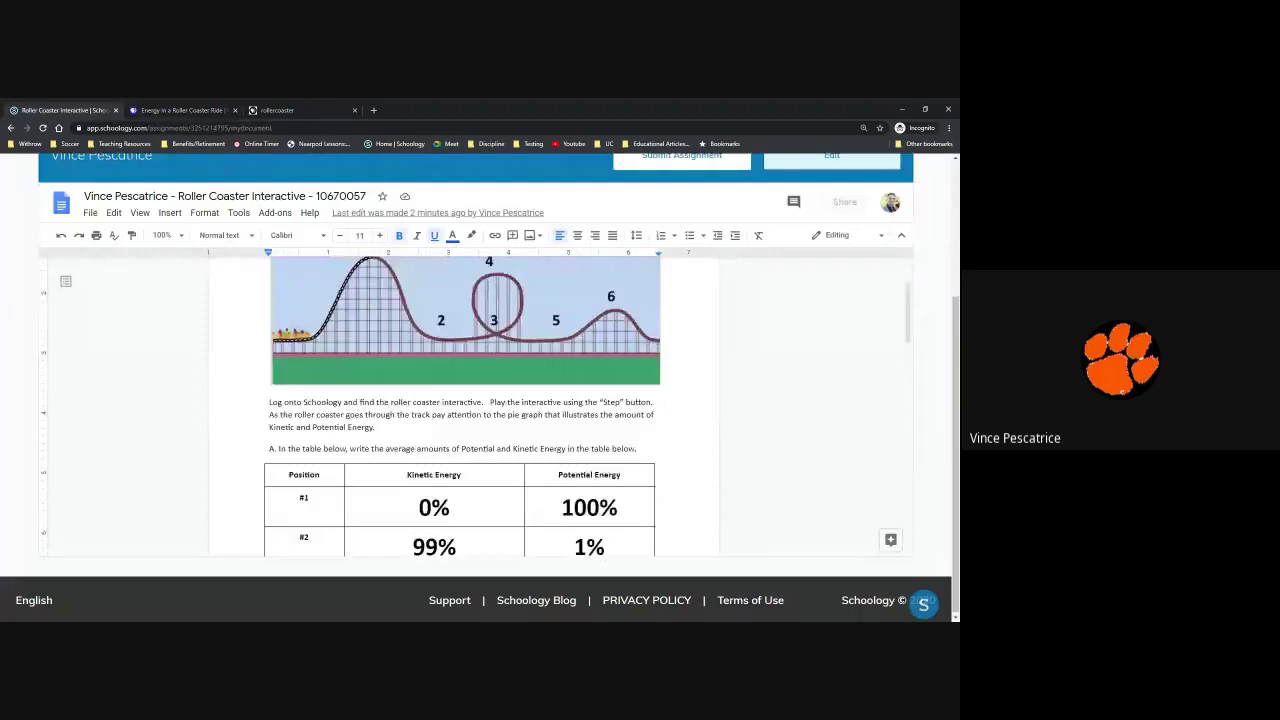
scroll(460, 400, down, 2)
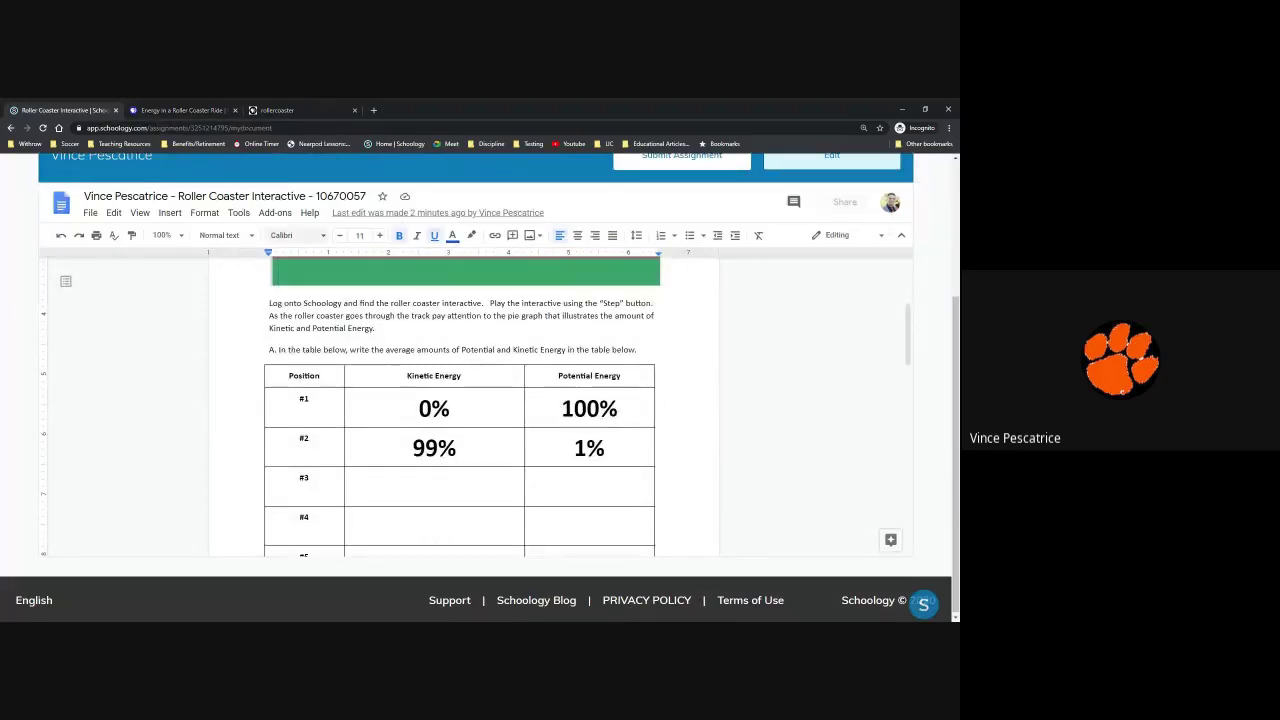
Launch a second copy of the simulation, close that copy, and close the PBS LearningMedia page.
click(158, 111)
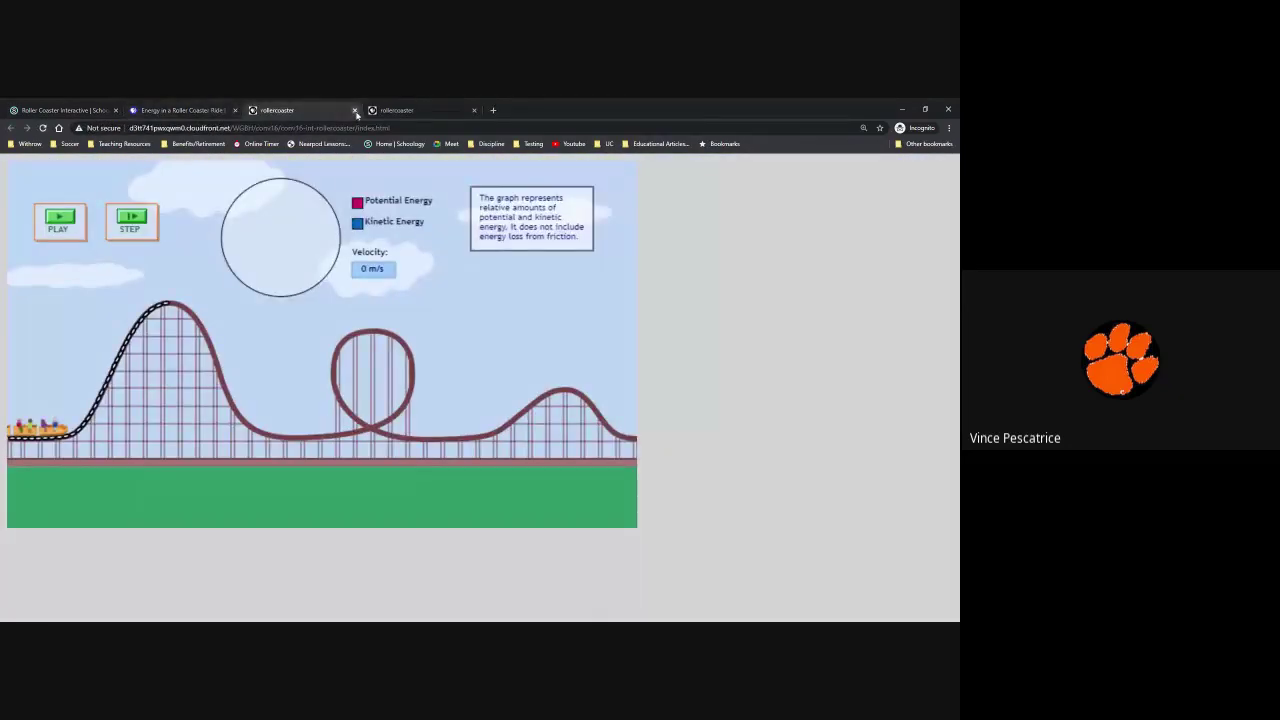
click(354, 110)
click(336, 111)
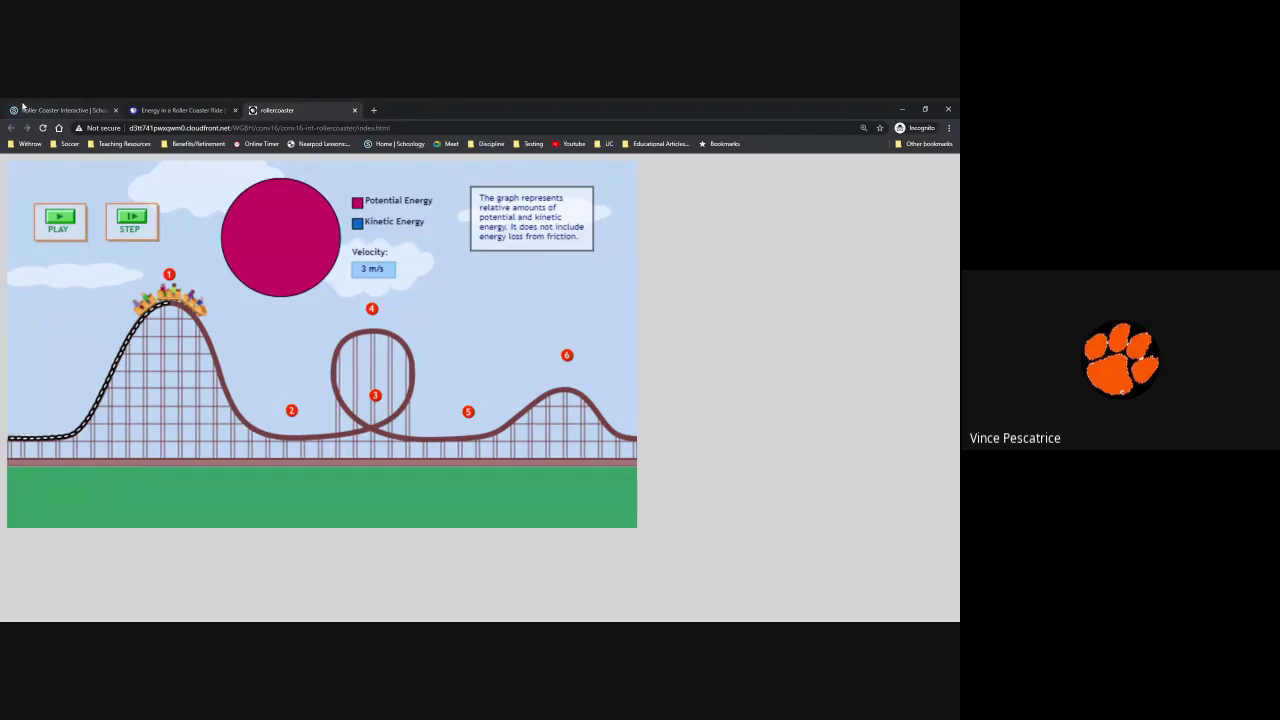
click(142, 107)
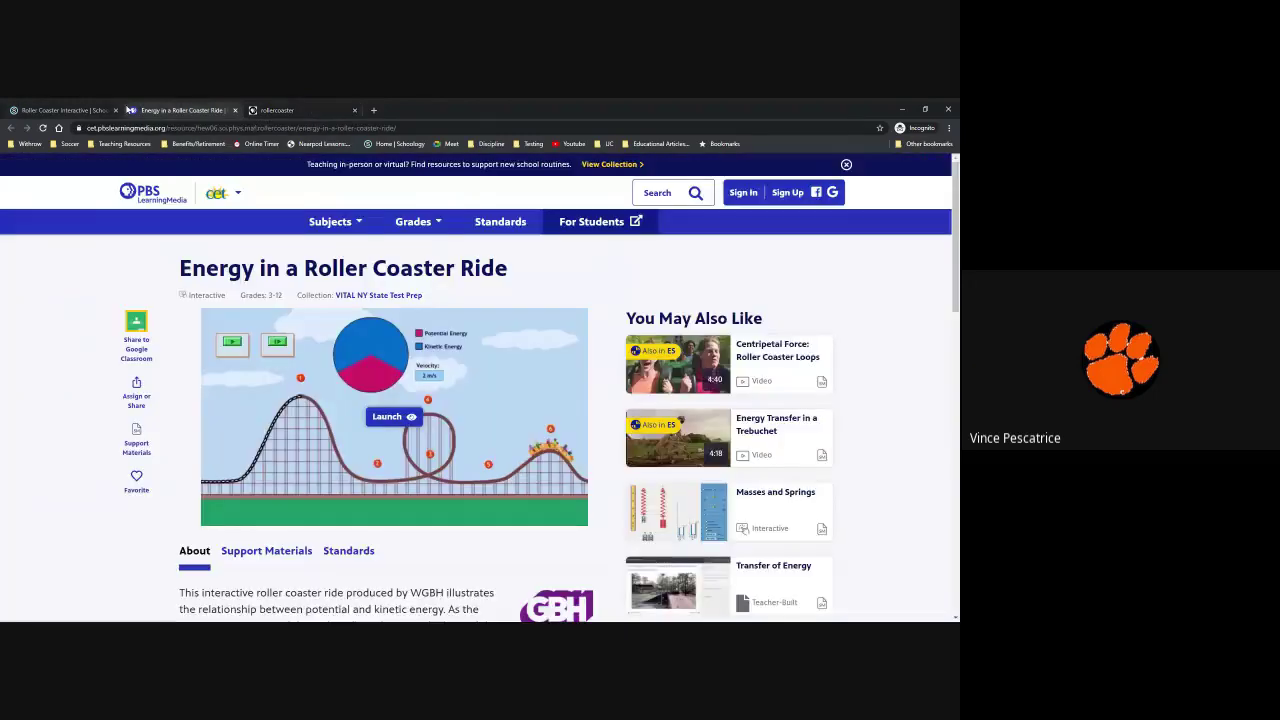
click(235, 110)
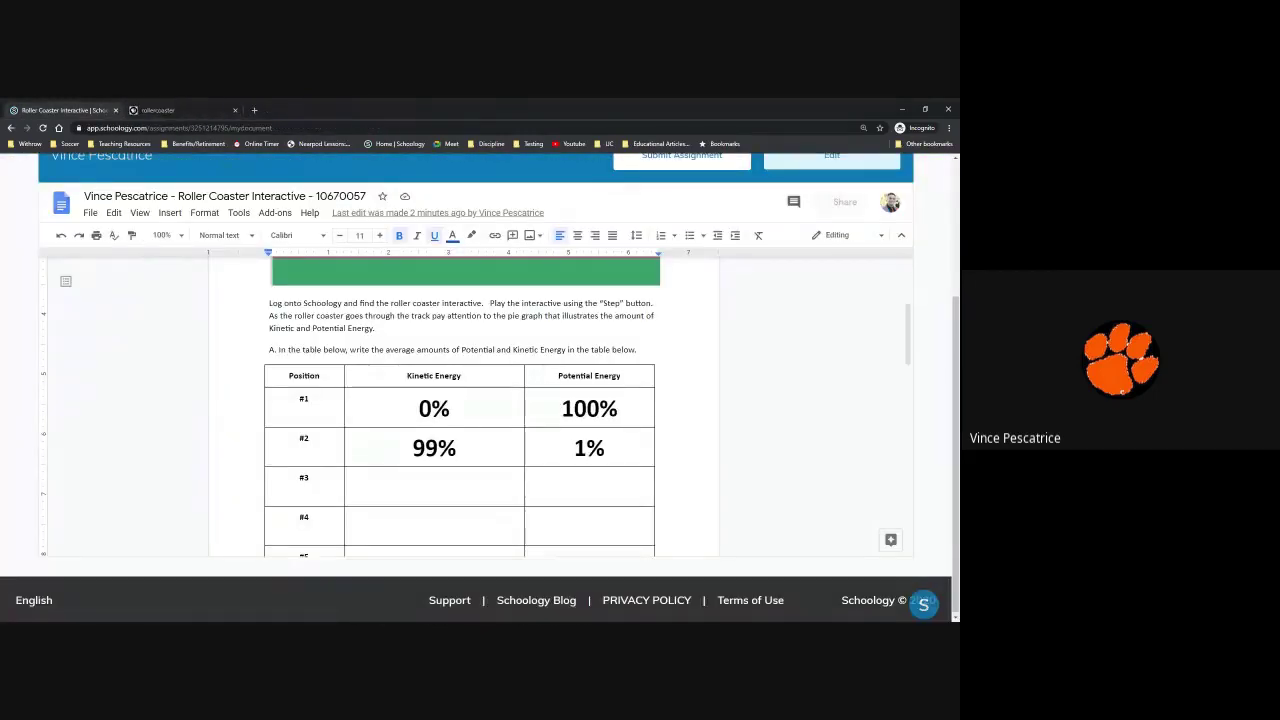
Compare the worksheet's kinetic and potential energy entries for positions 1 and 2 with the pie graph, moving the coaster to position 2.
drag(418, 408, 450, 408)
drag(560, 408, 719, 416)
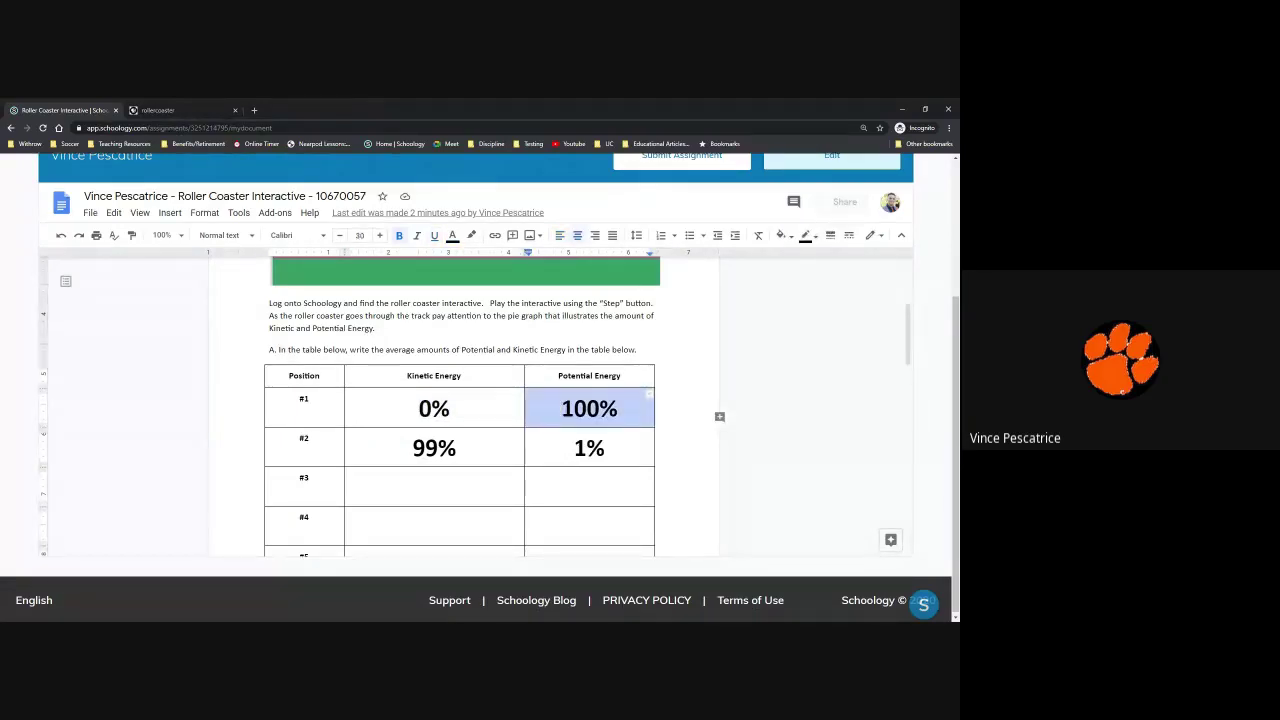
click(157, 110)
click(291, 411)
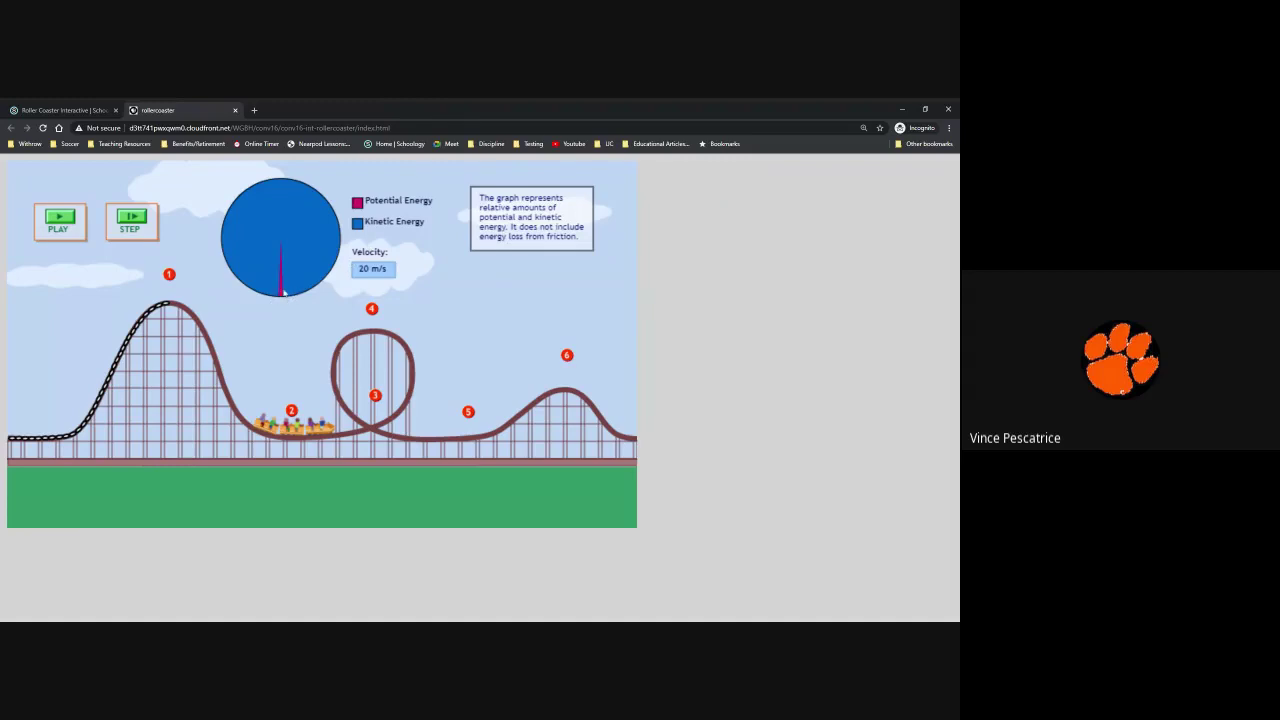
click(56, 117)
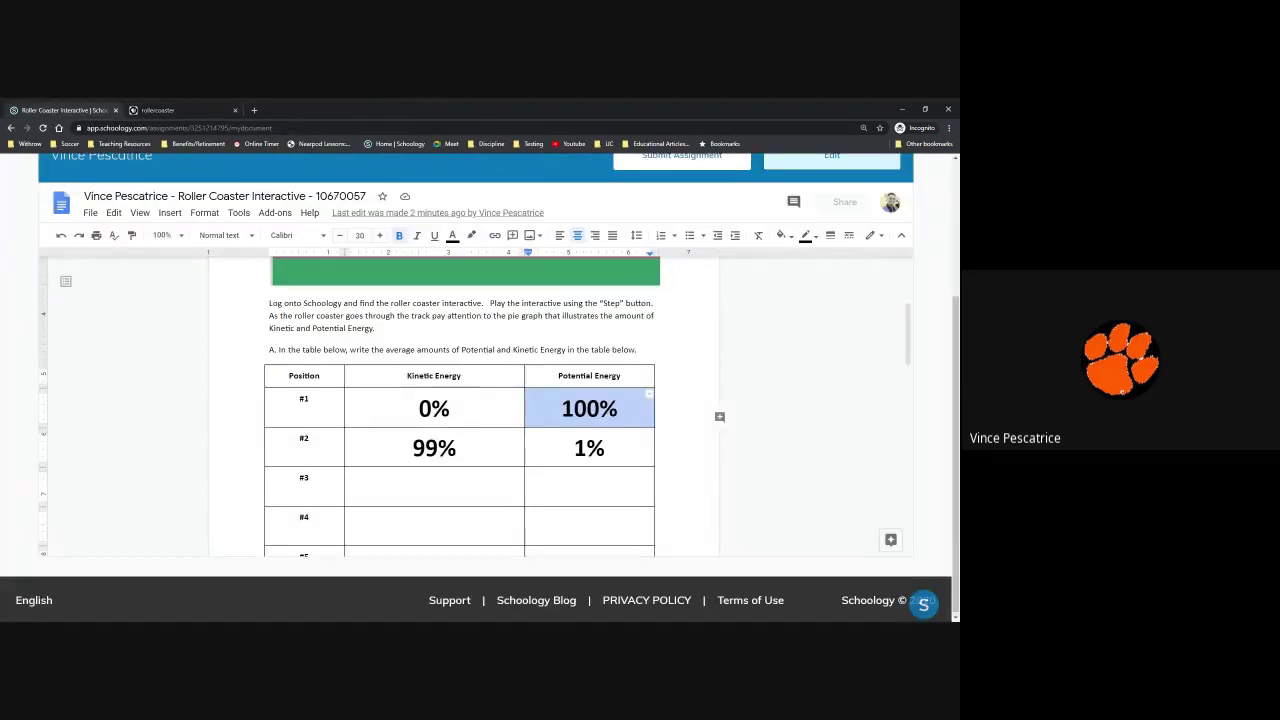
triple_click(434, 448)
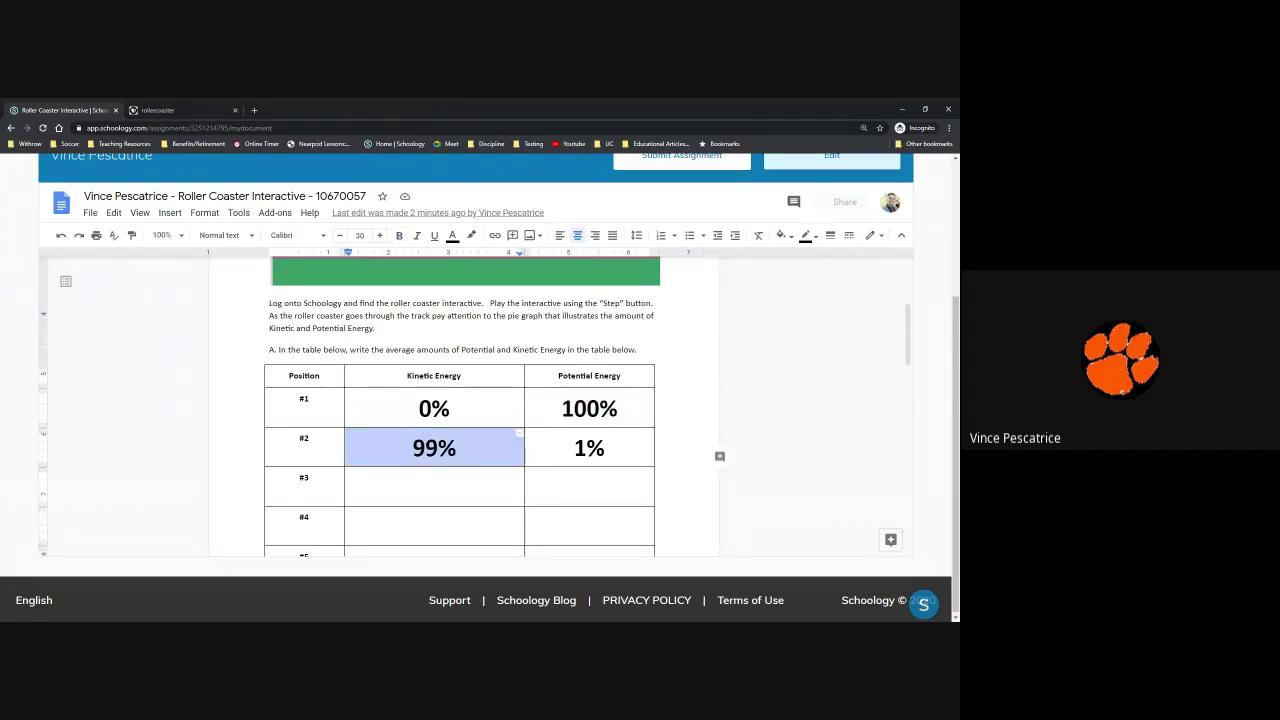
key(Tab)
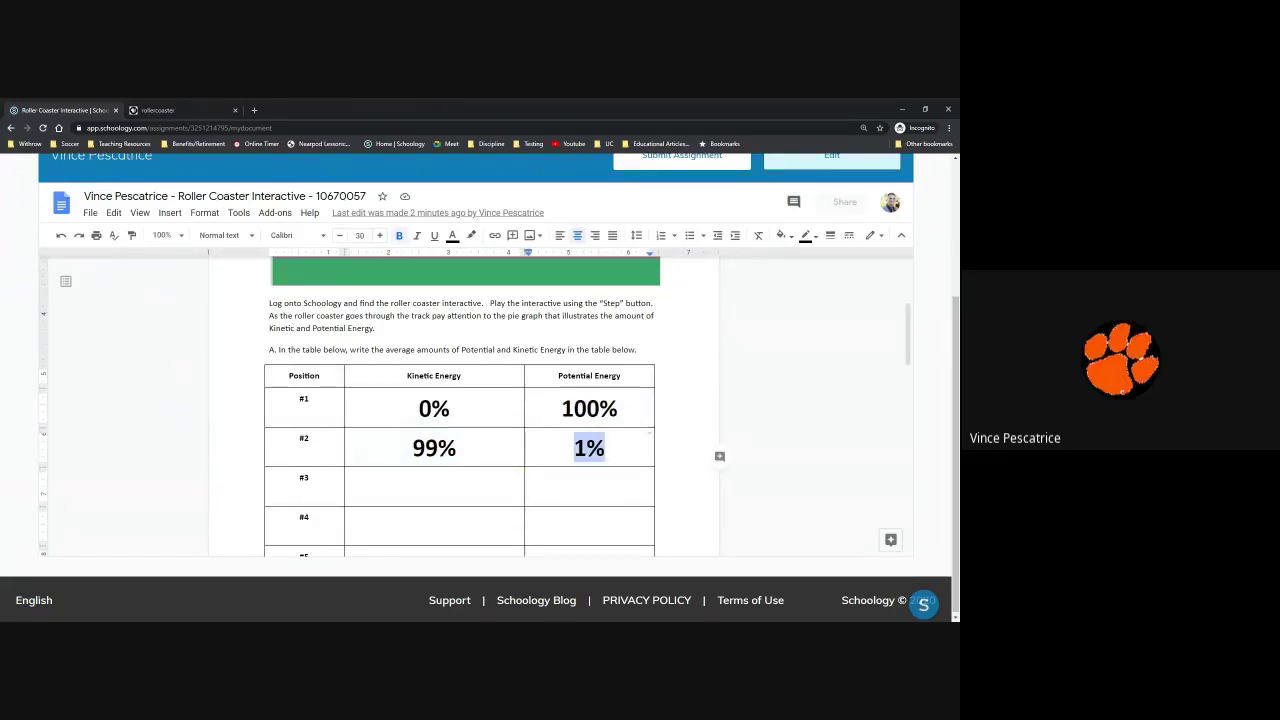
Preview the energy pie graph in the simulation at positions 3, 4, 5 and 6, returning the coaster to position 3.
click(434, 486)
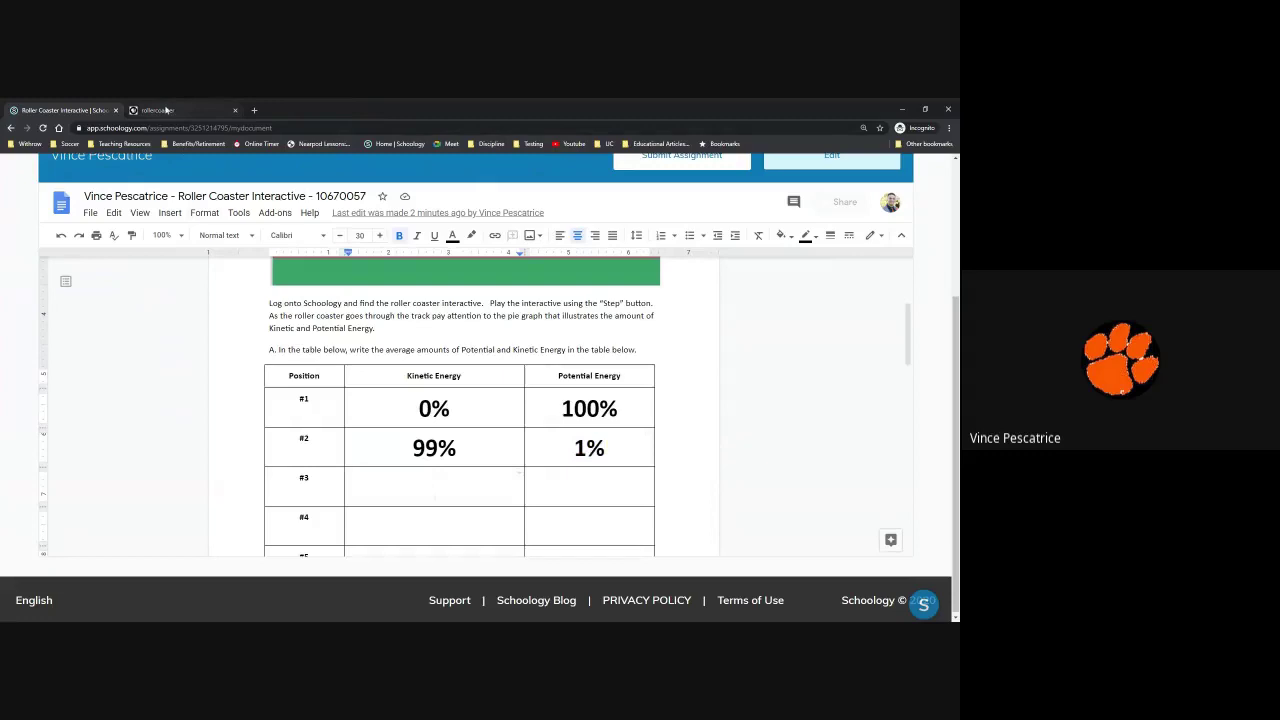
click(160, 110)
click(376, 397)
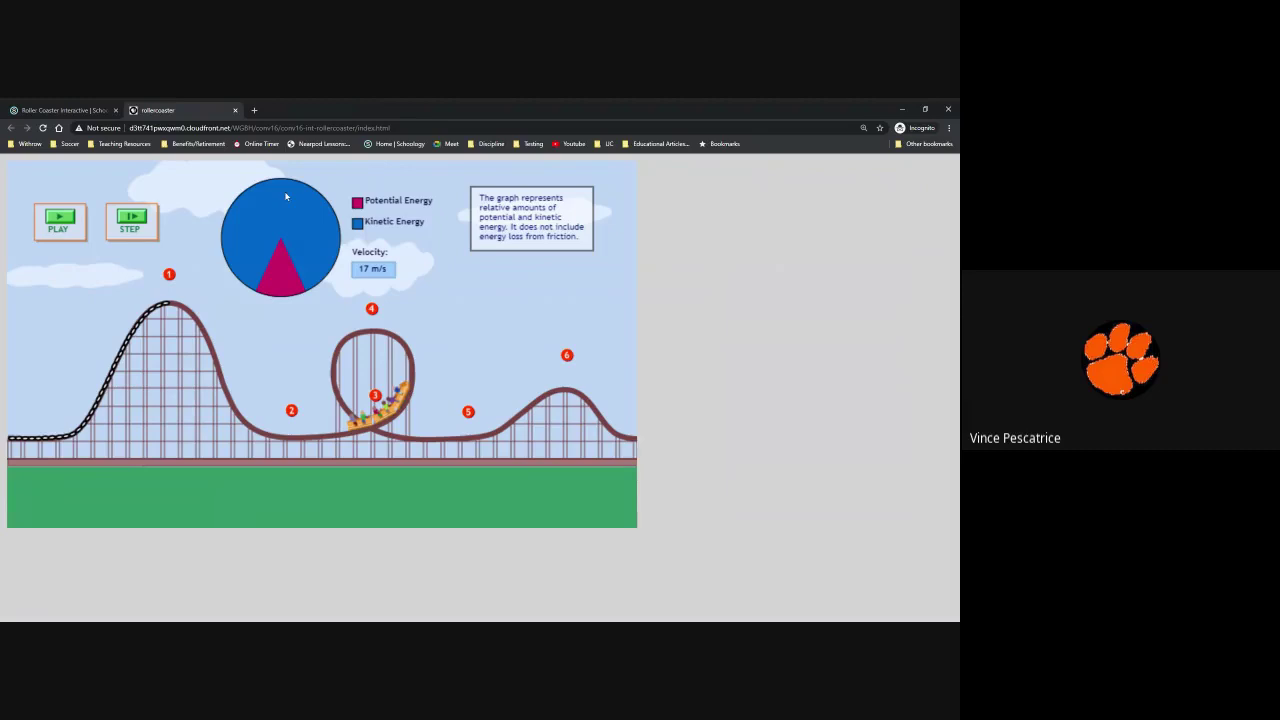
click(372, 310)
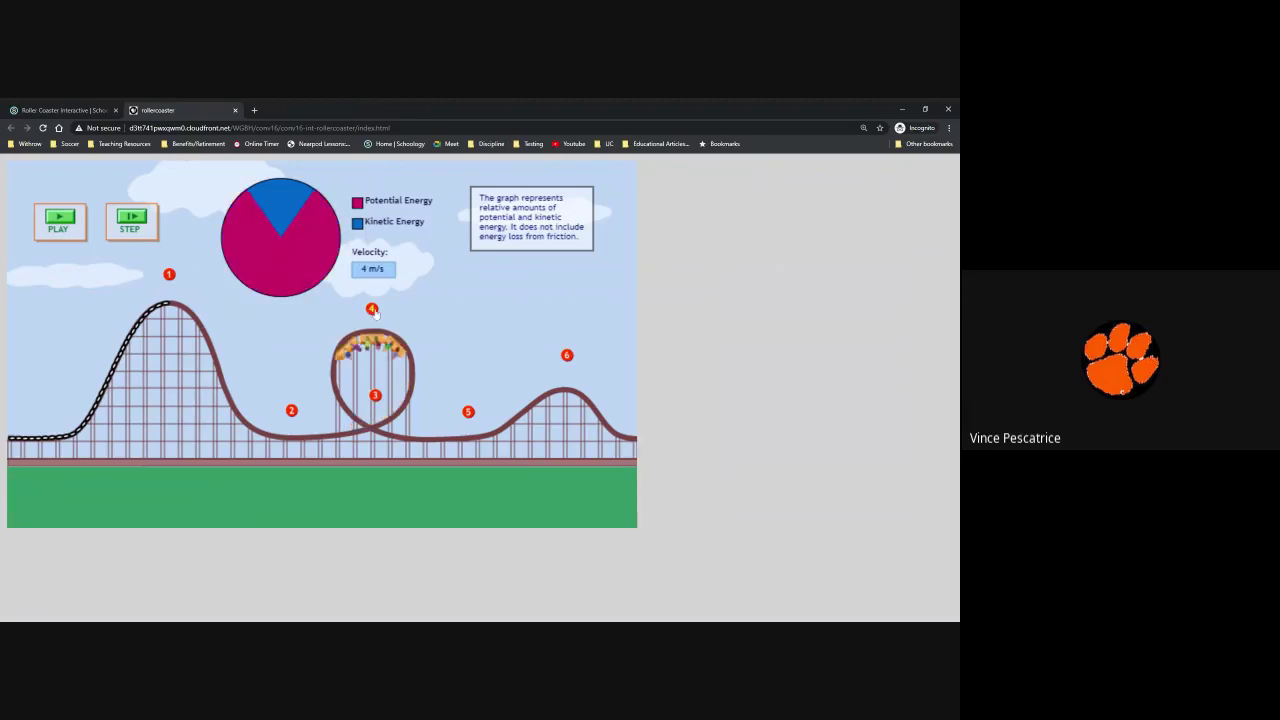
click(468, 412)
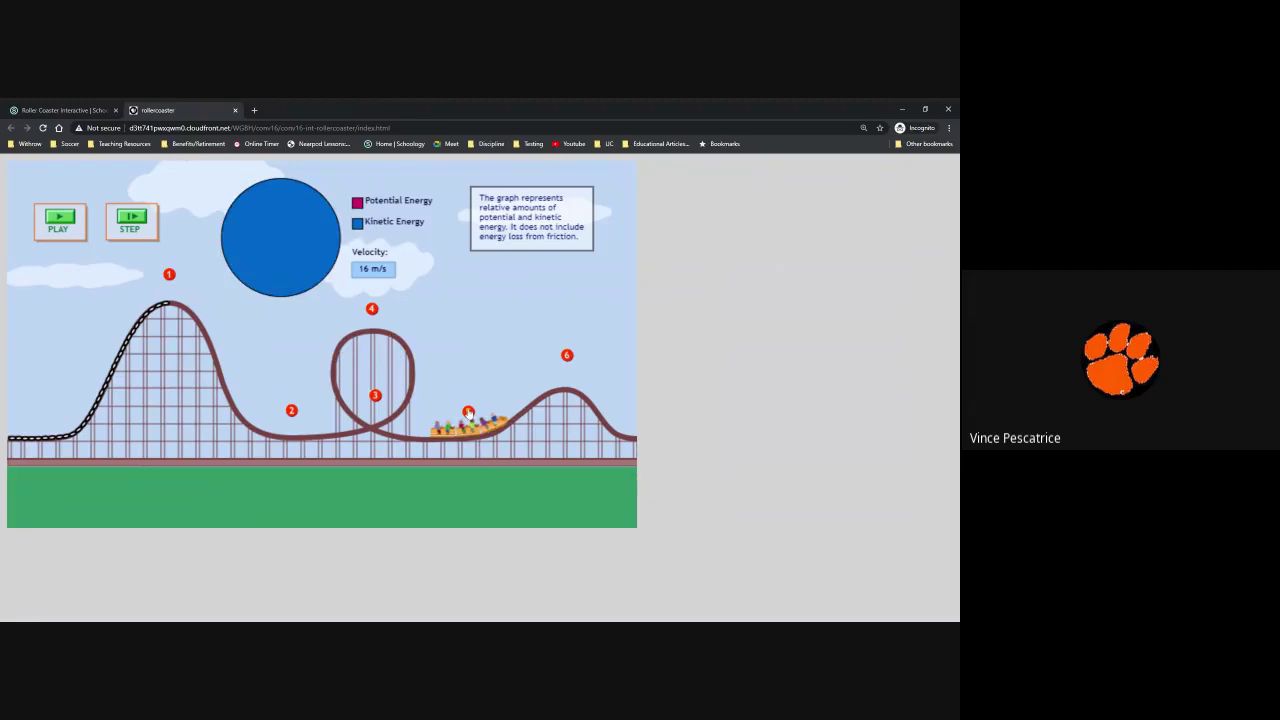
click(567, 356)
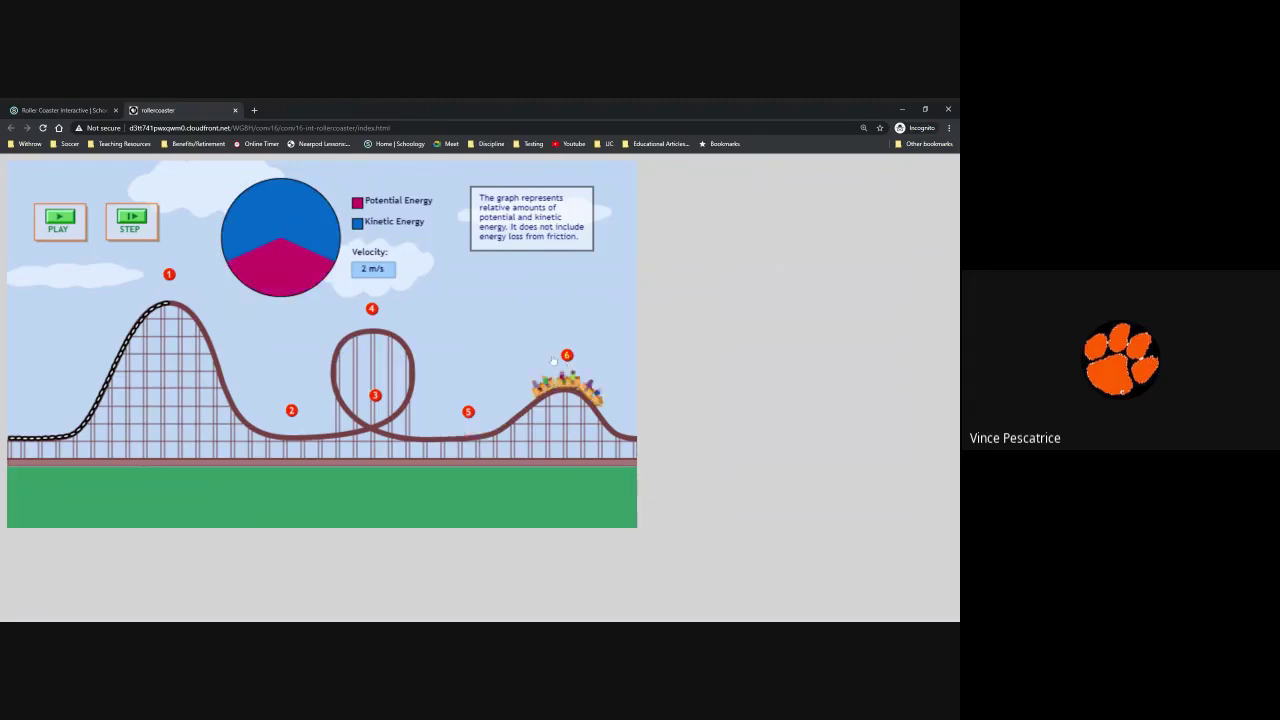
click(374, 397)
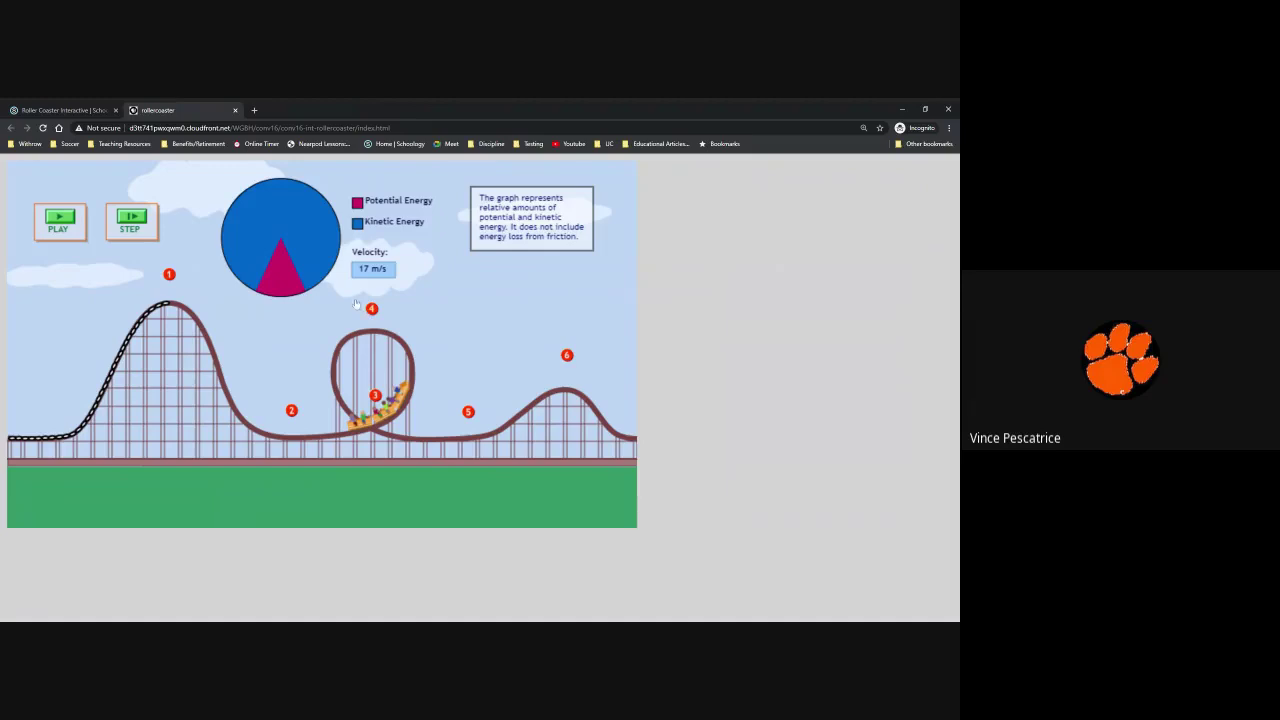
Enter 80% kinetic energy and 20% potential energy for position #3 in the worksheet table, based on the simulation's pie graph.
click(79, 111)
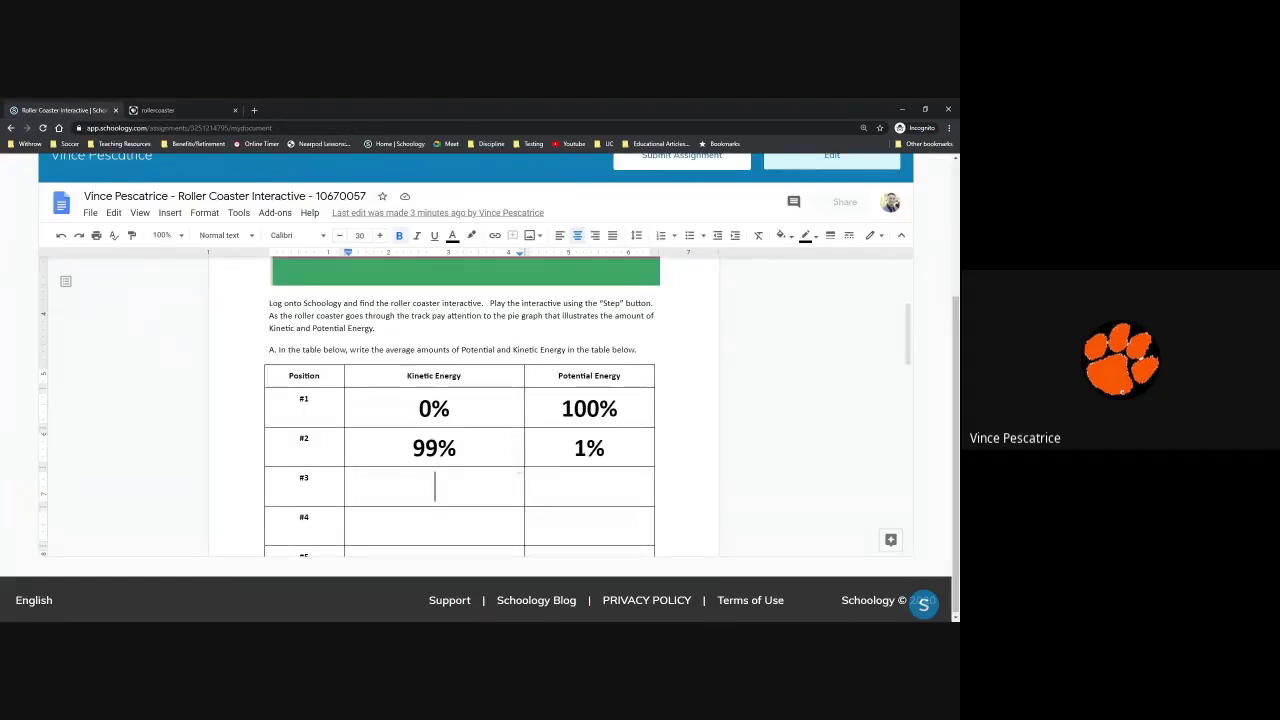
click(157, 111)
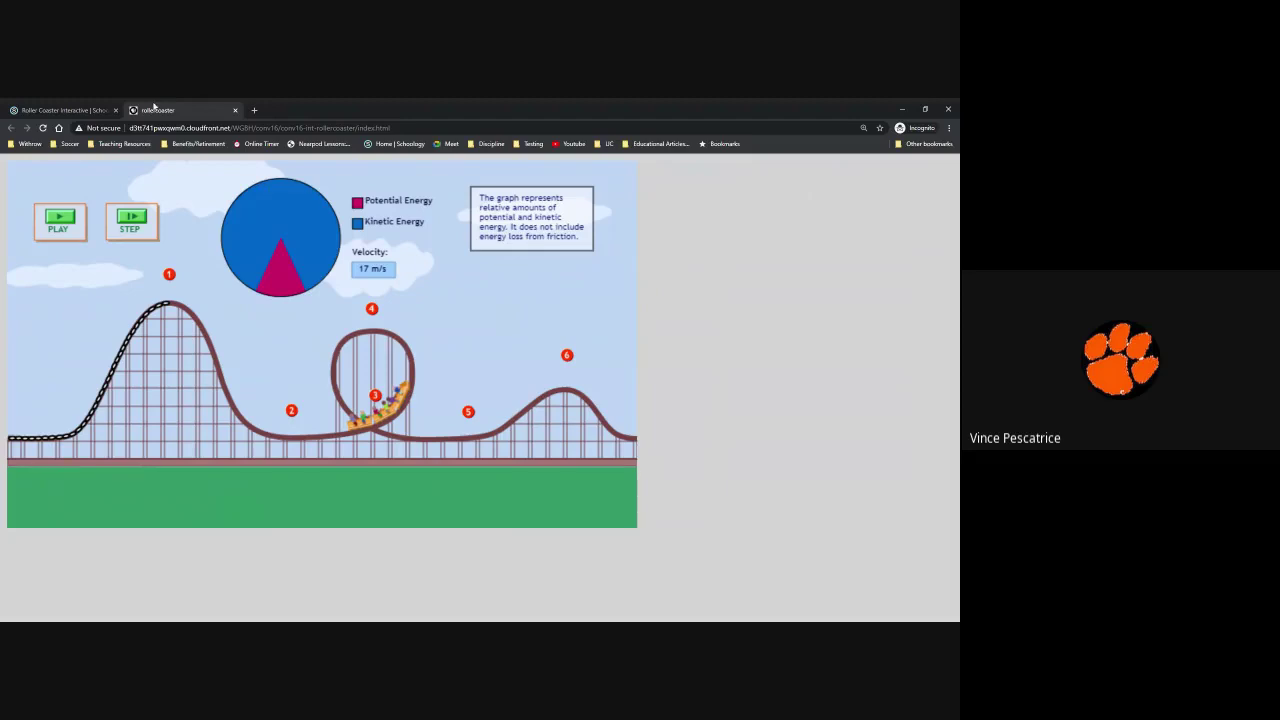
click(65, 110)
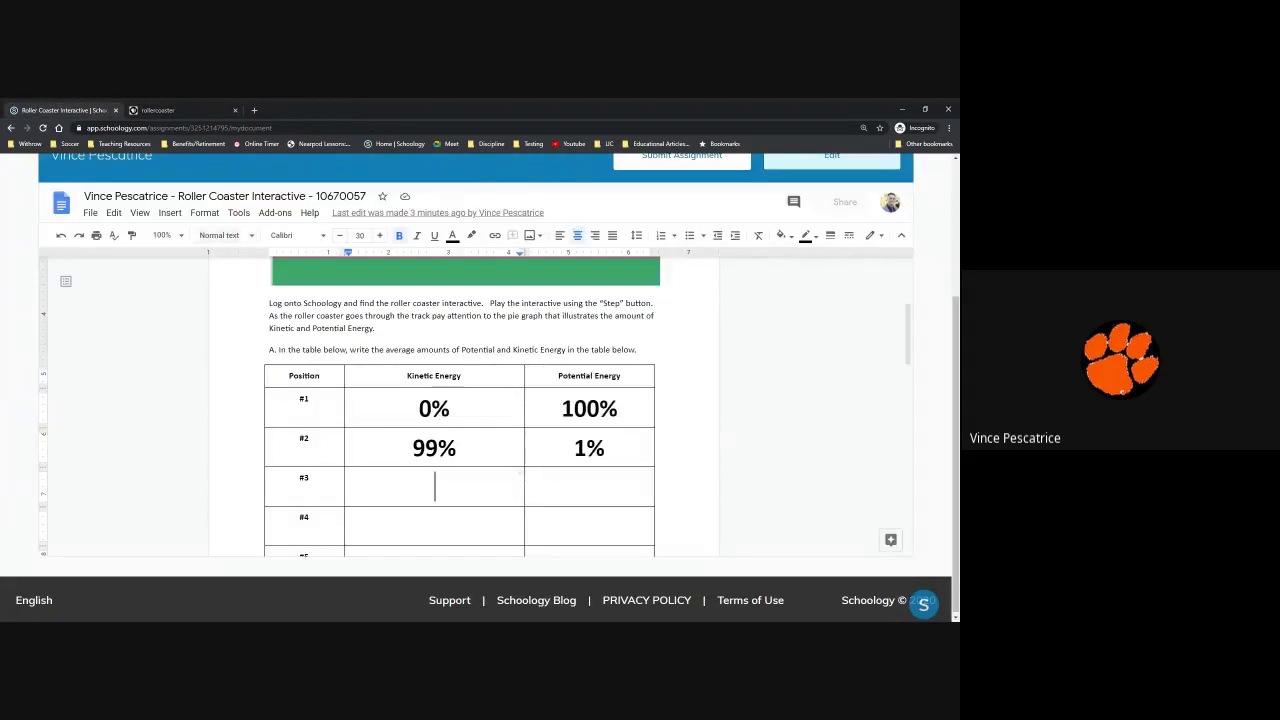
text(80)
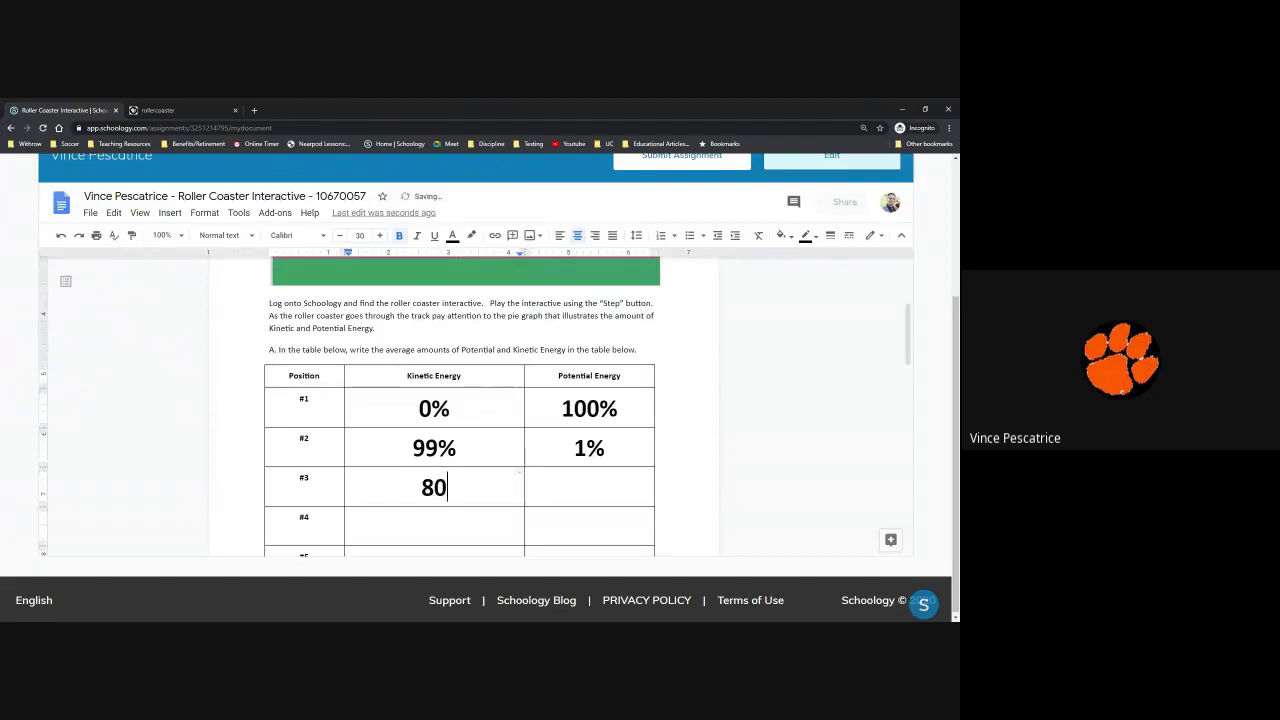
text(%)
key(Tab)
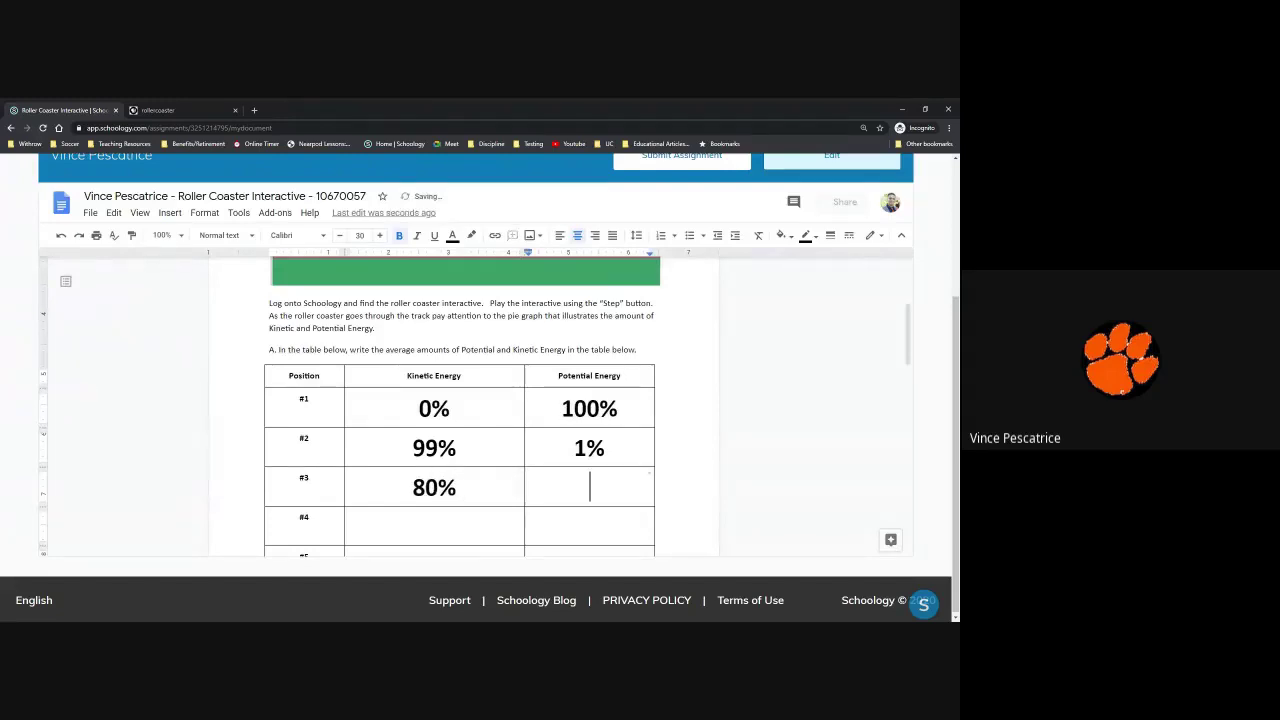
text(20%)
Check the worksheet's empty rows #4 to #6 and examine the simulation's pie graph at positions 4, 5 and 6, ending at position 5.
scroll(460, 400, down, 1)
scroll(460, 400, down, 1)
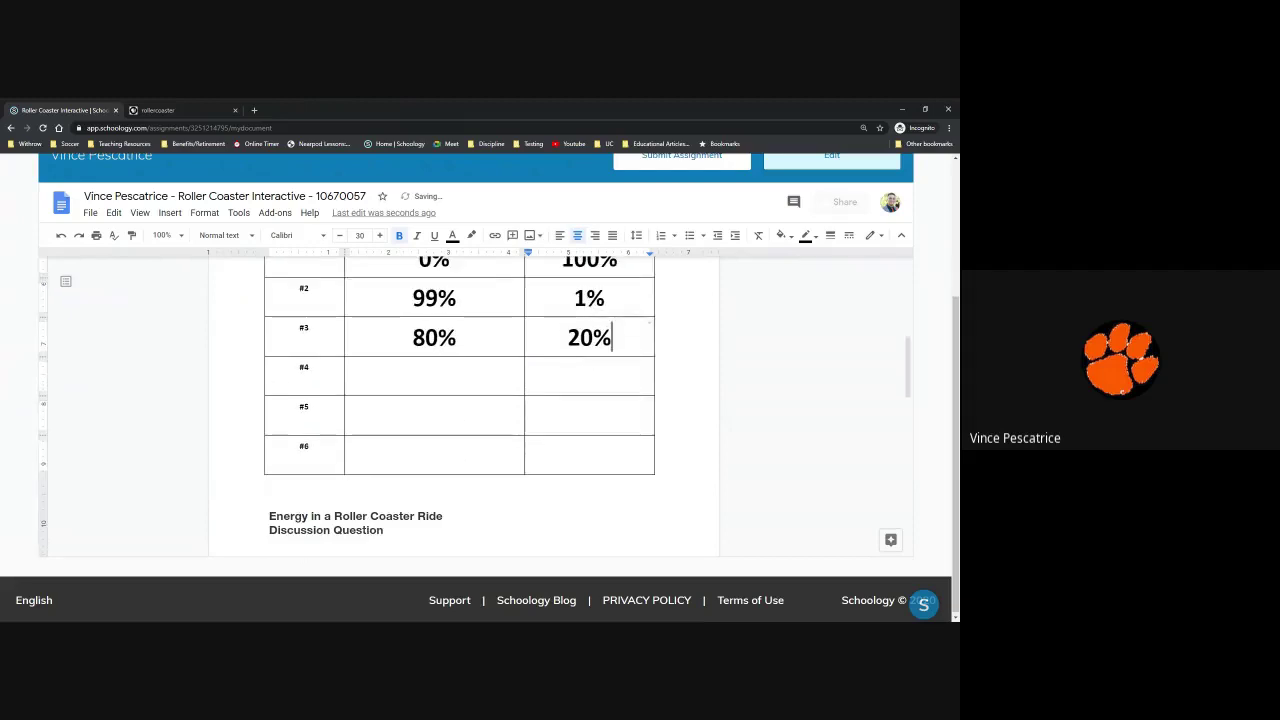
click(435, 415)
drag(435, 415, 434, 455)
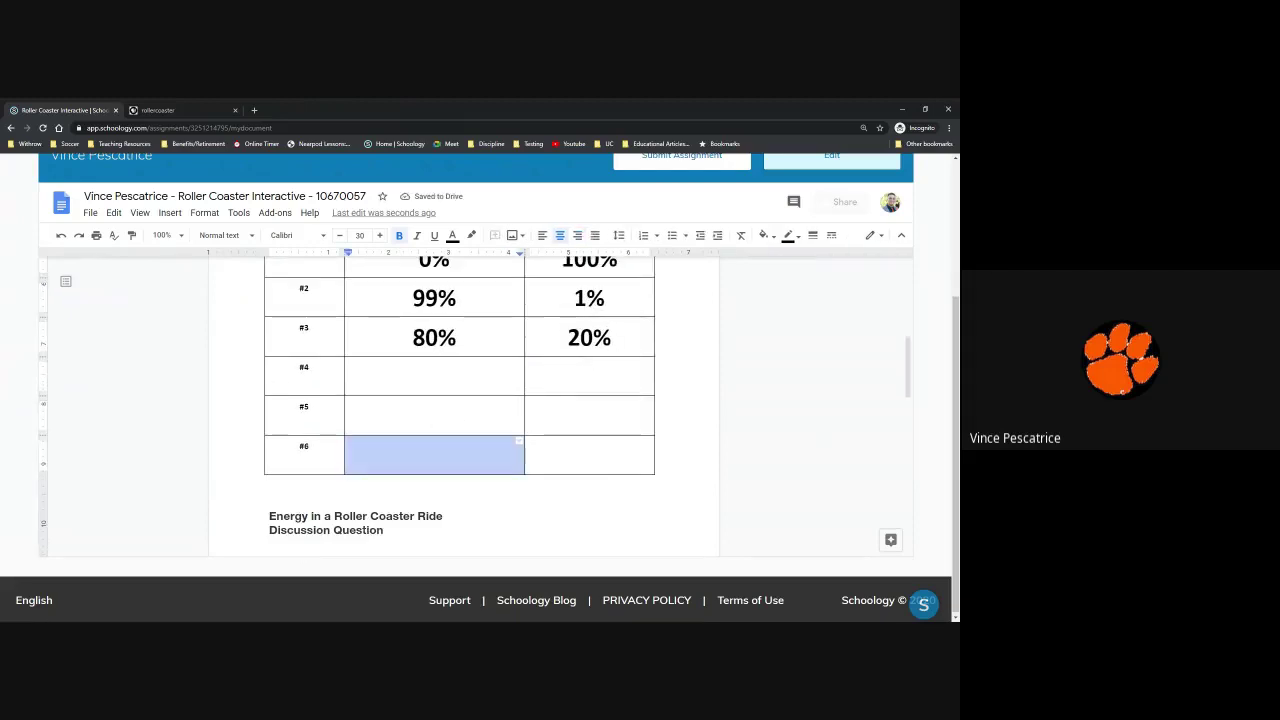
click(204, 112)
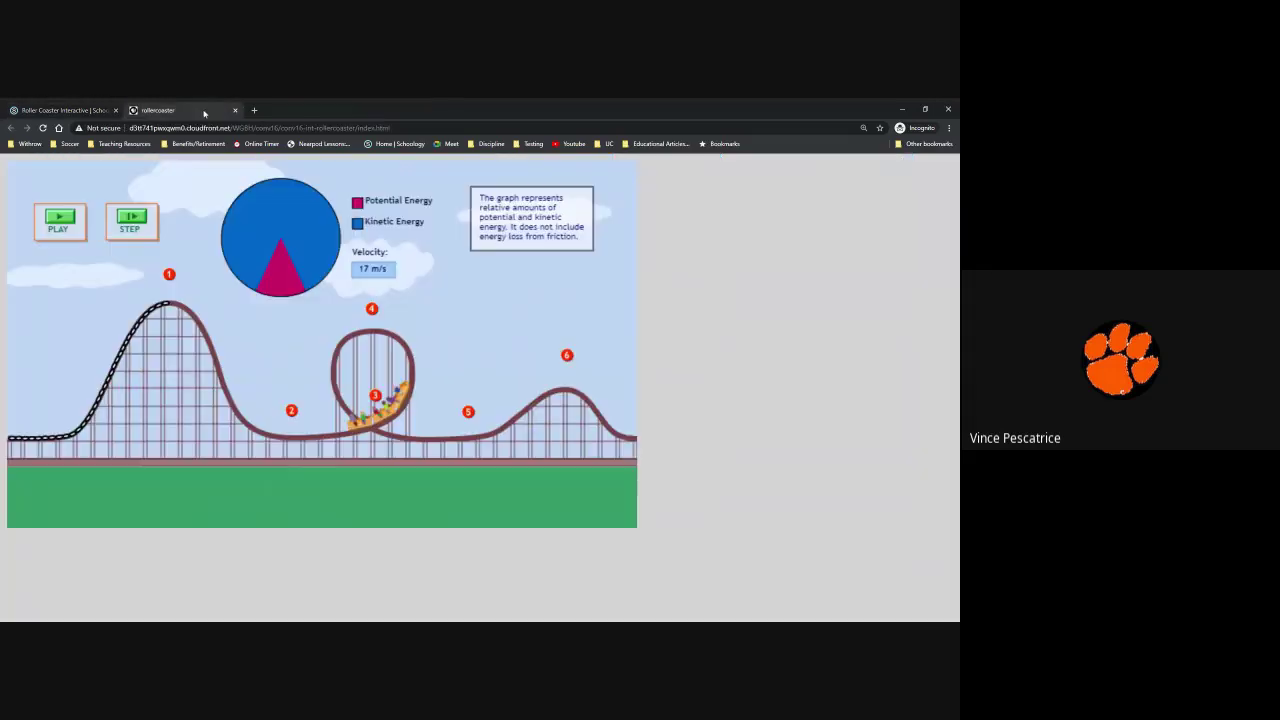
click(369, 309)
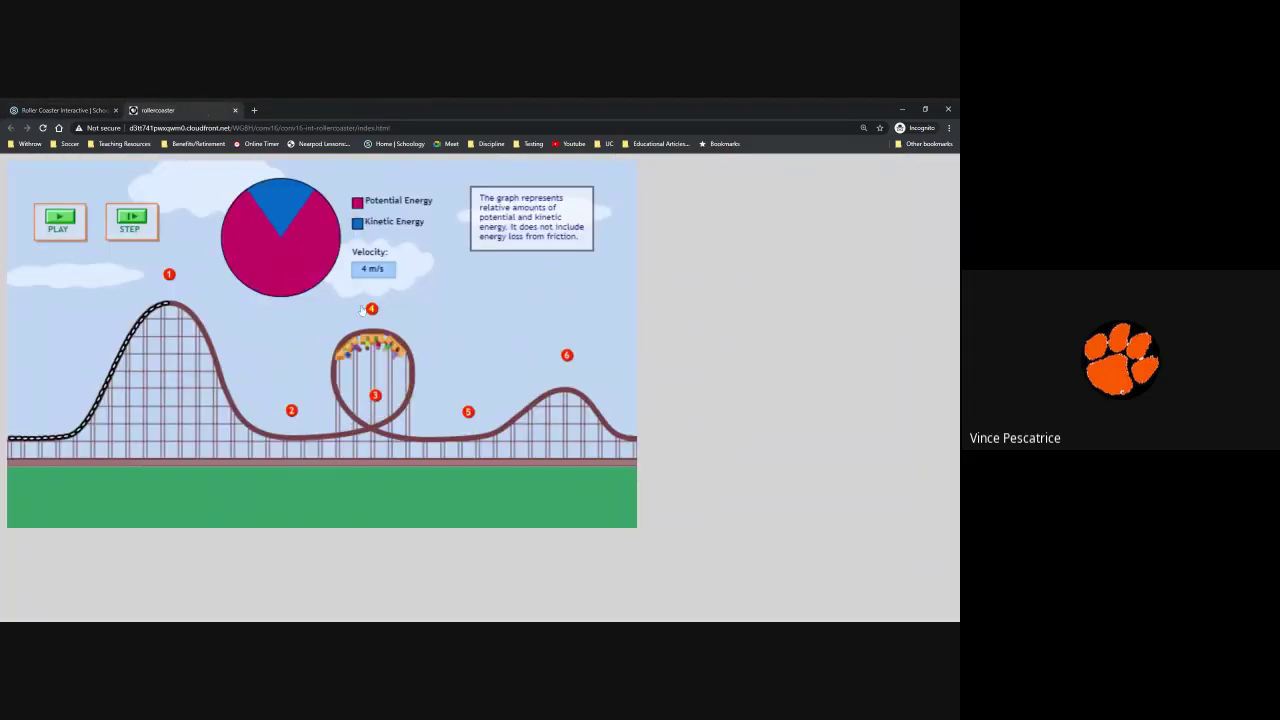
click(467, 411)
click(572, 362)
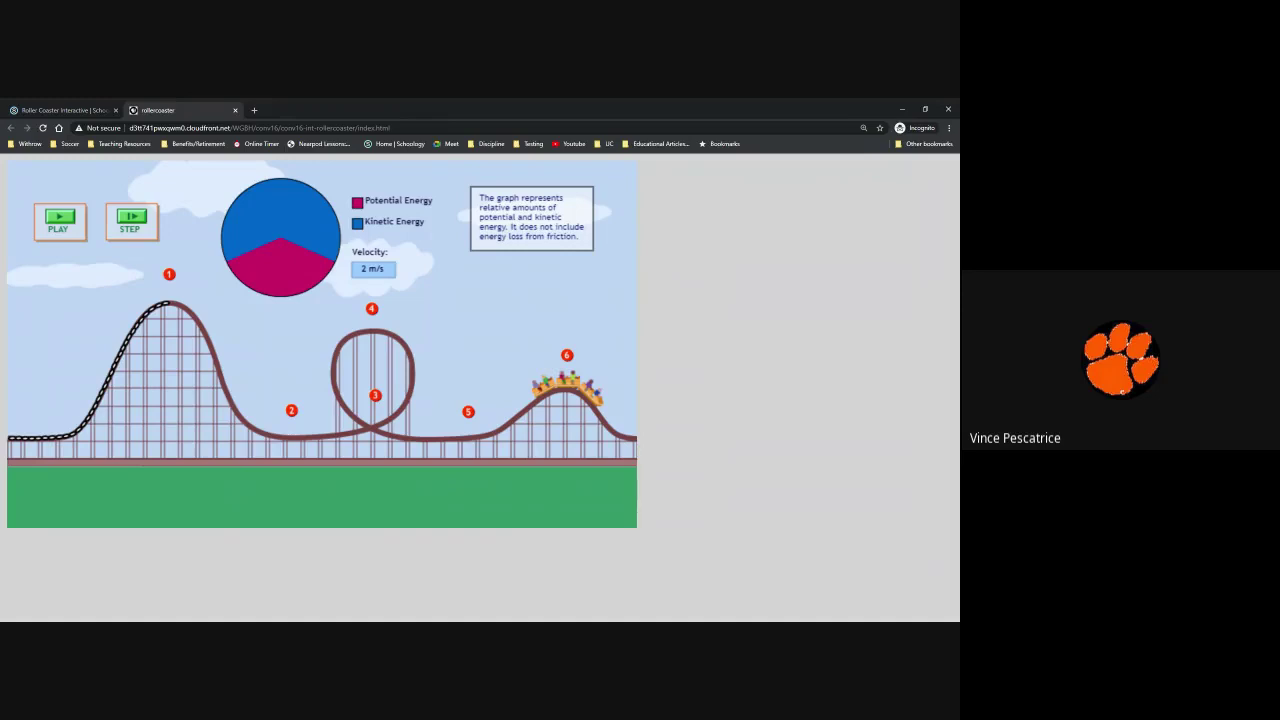
click(470, 414)
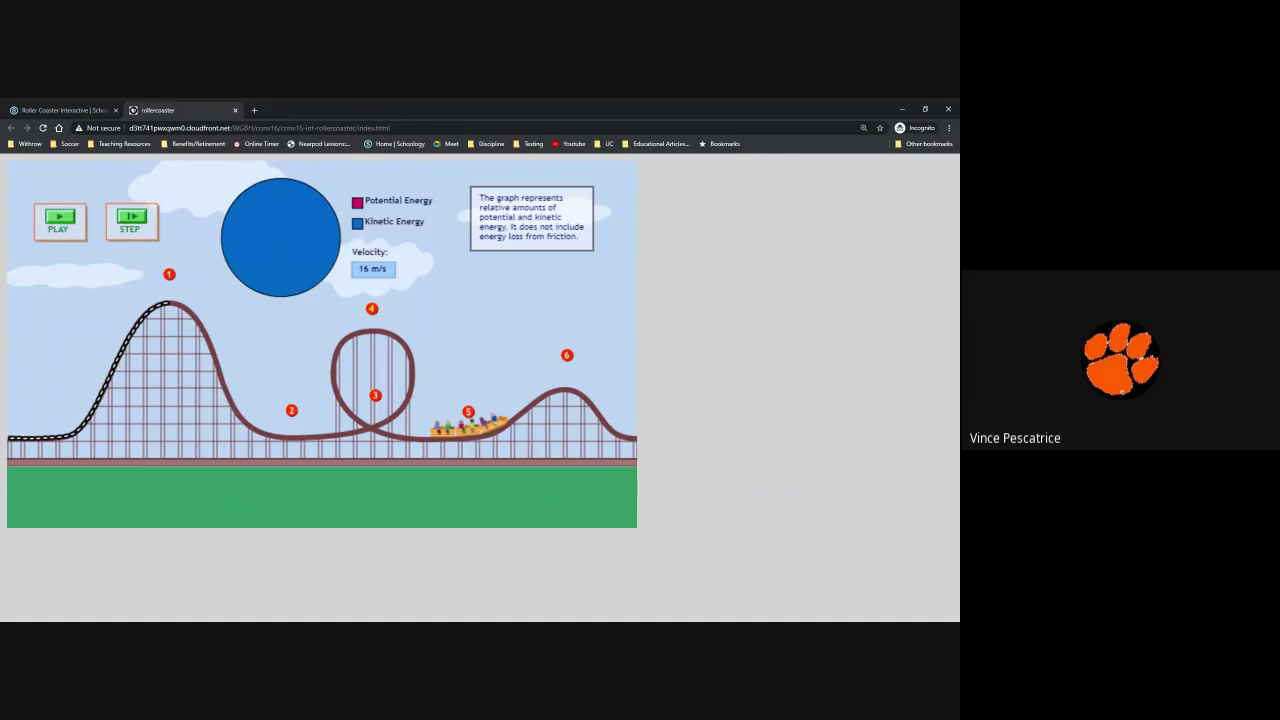
Return to the worksheet and insert a page break before the "Energy in a Roller Coaster Ride Discussion Question" heading.
click(56, 111)
drag(413, 299, 592, 456)
scroll(590, 440, up, 4)
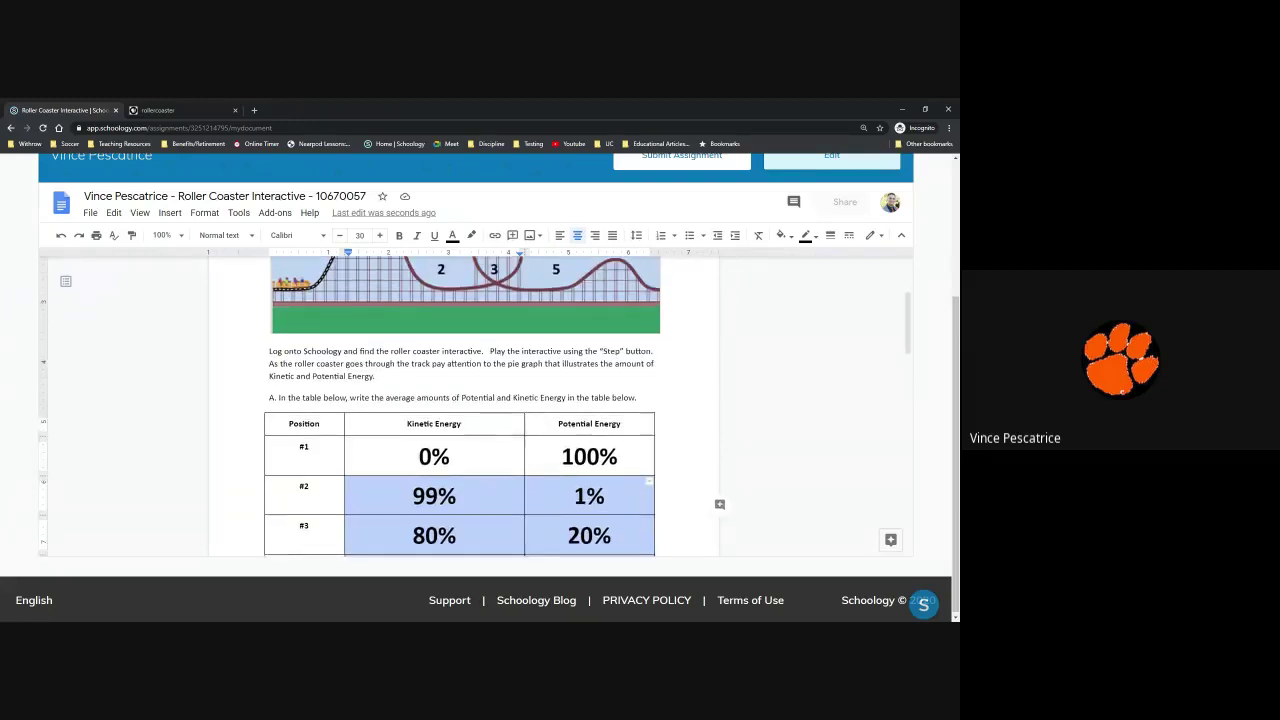
scroll(590, 440, down, 3)
scroll(460, 400, down, 3)
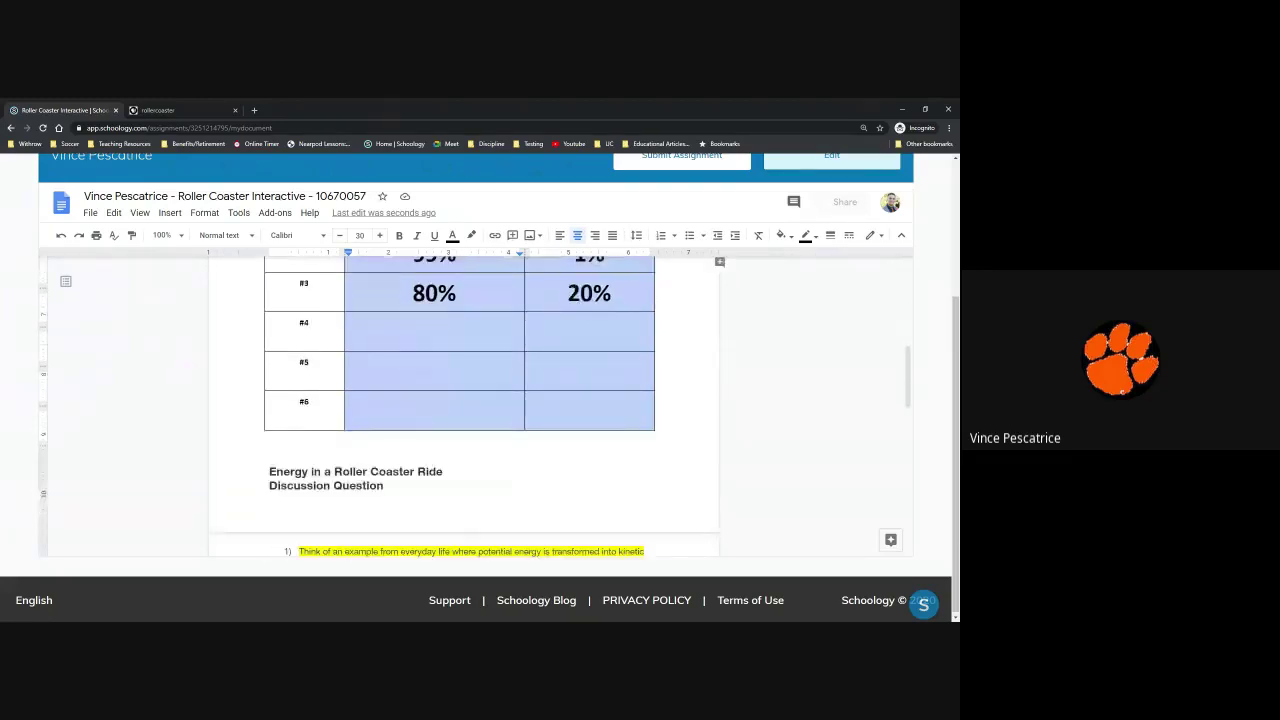
scroll(460, 400, down, 3)
scroll(460, 400, up, 2)
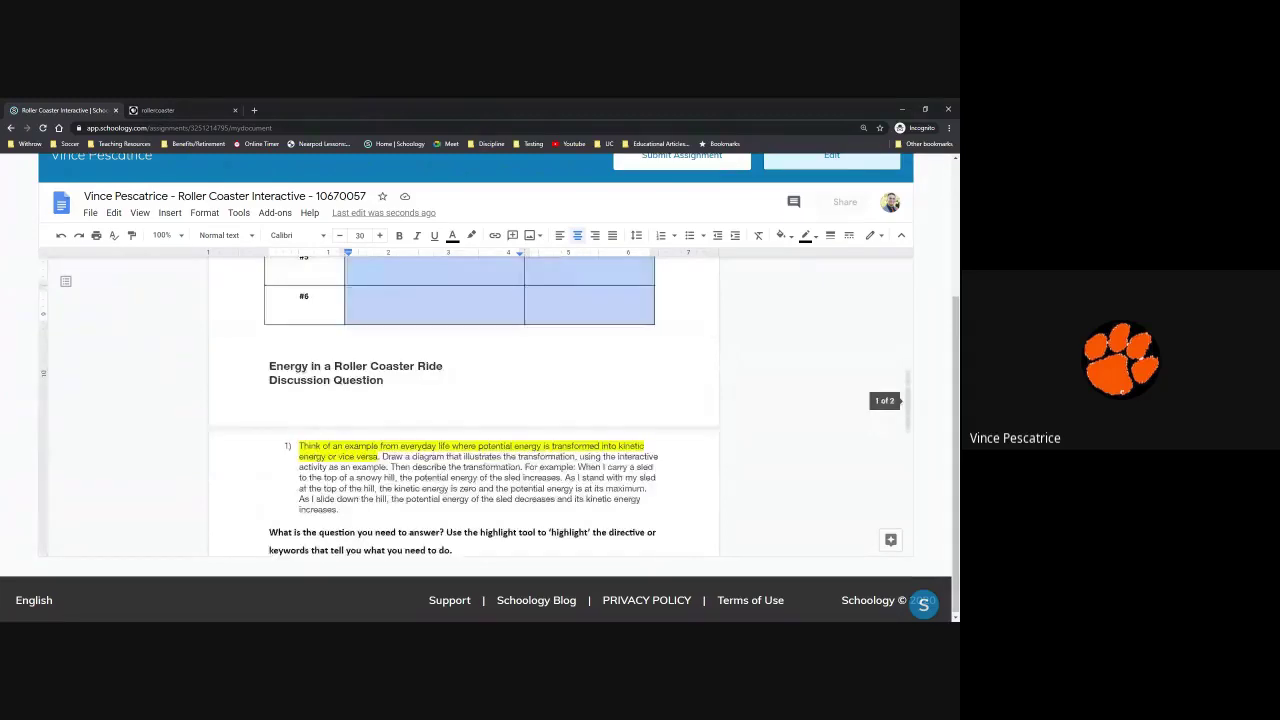
click(269, 366)
key(ctrl+Return)
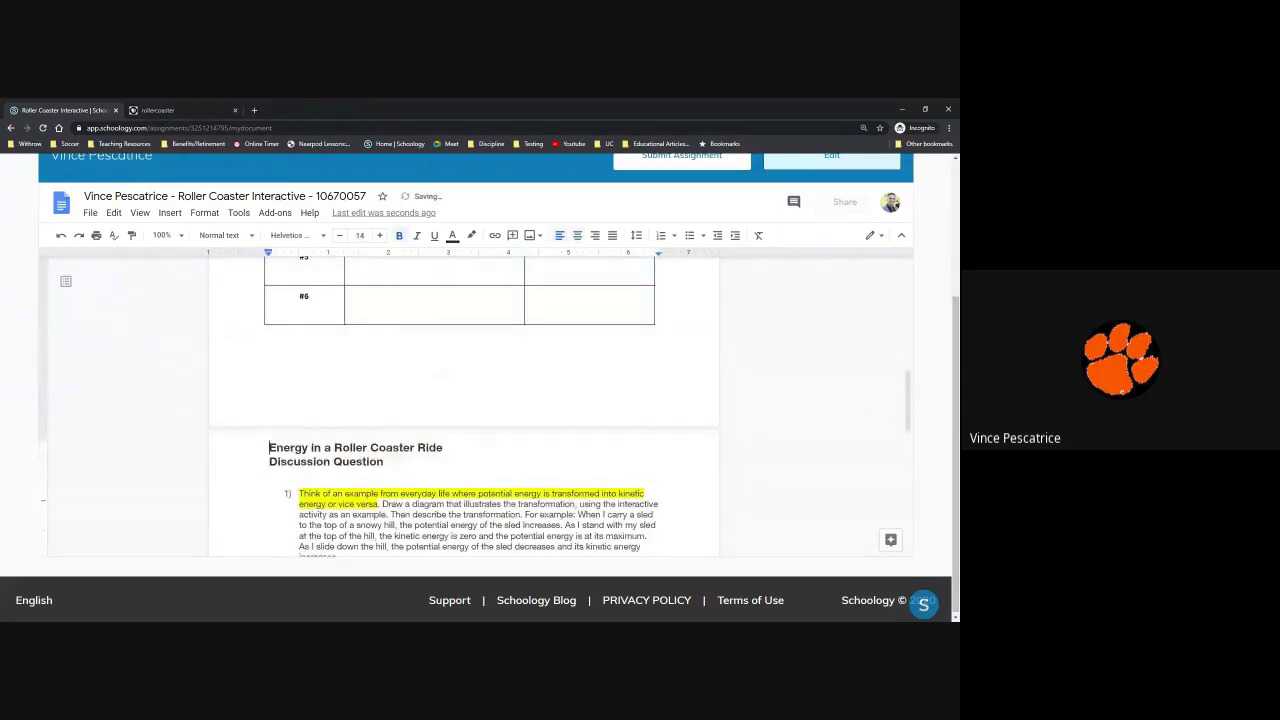
Read through discussion question 1 and the Picture and Description sections below it.
scroll(460, 400, down, 2)
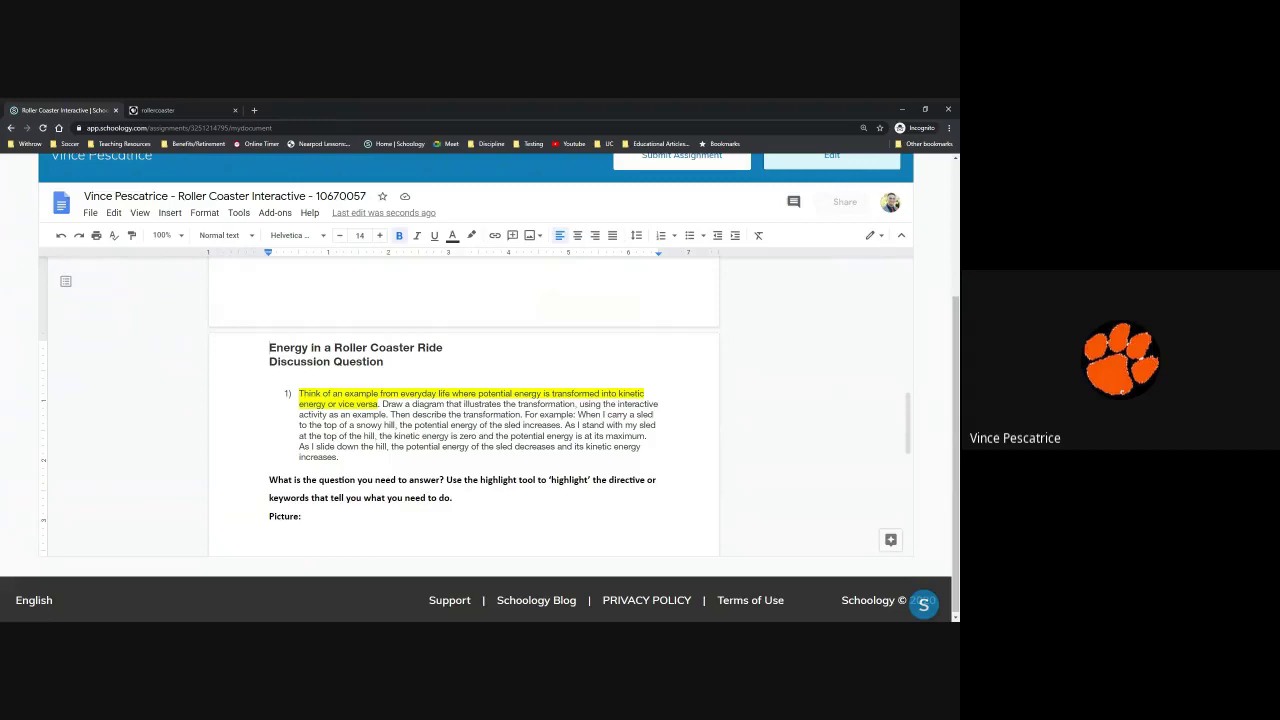
scroll(463, 420, down, 3)
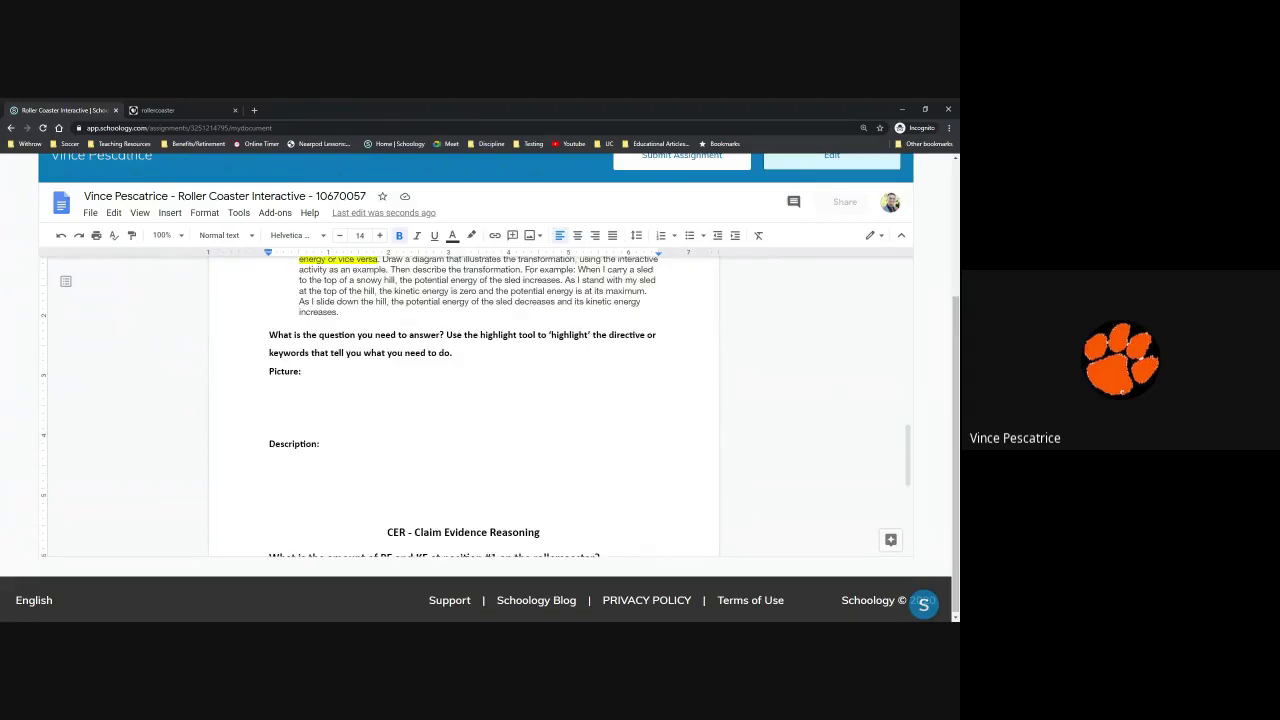
scroll(463, 405, up, 2)
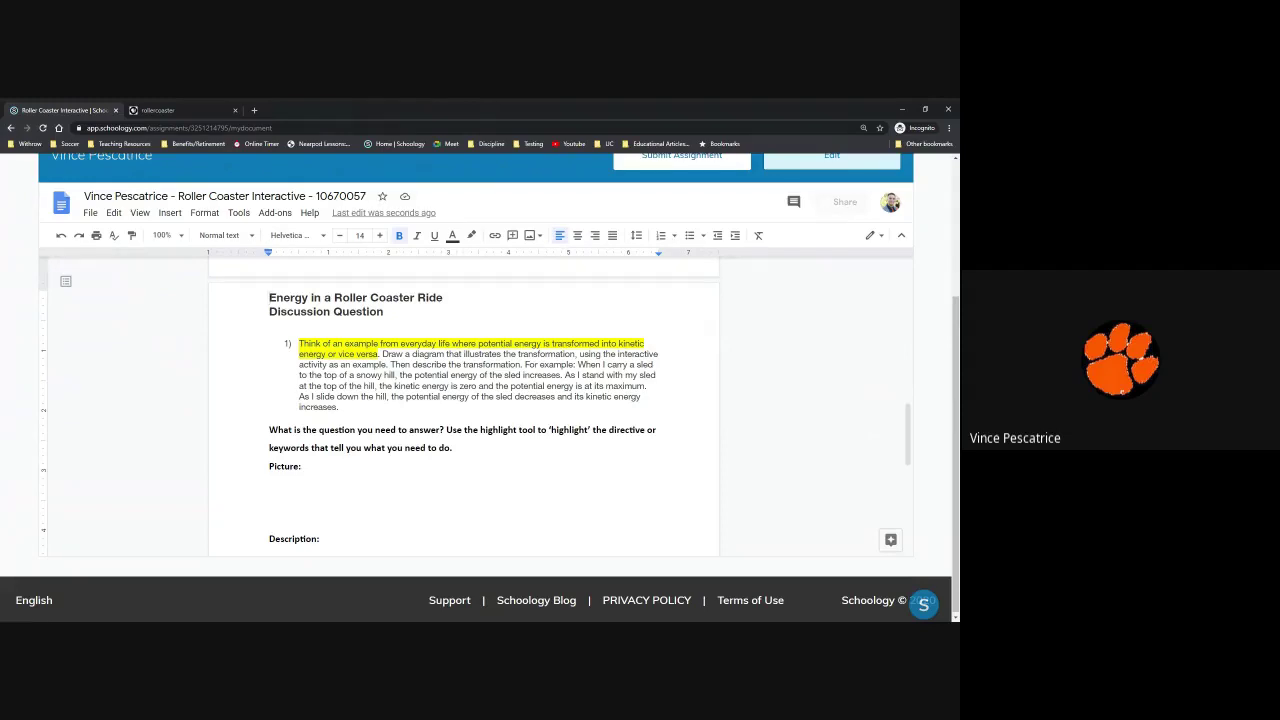
click(525, 365)
key(Return)
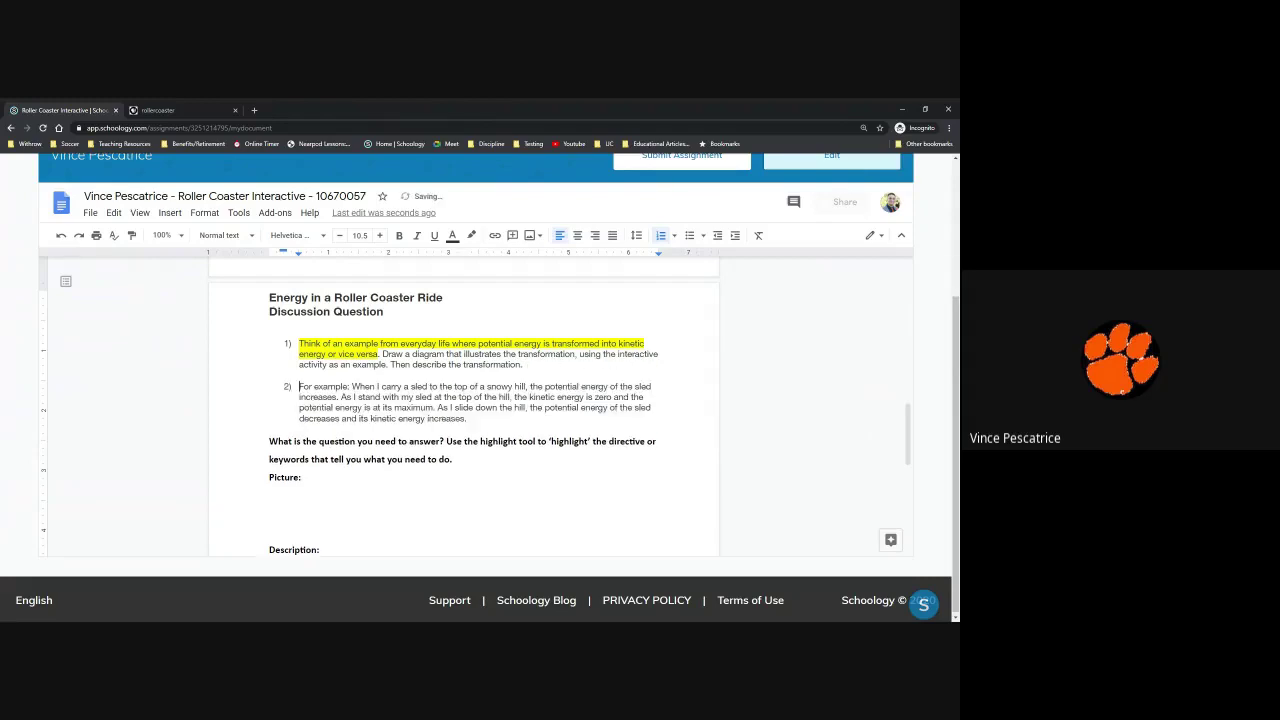
key(BackSpace)
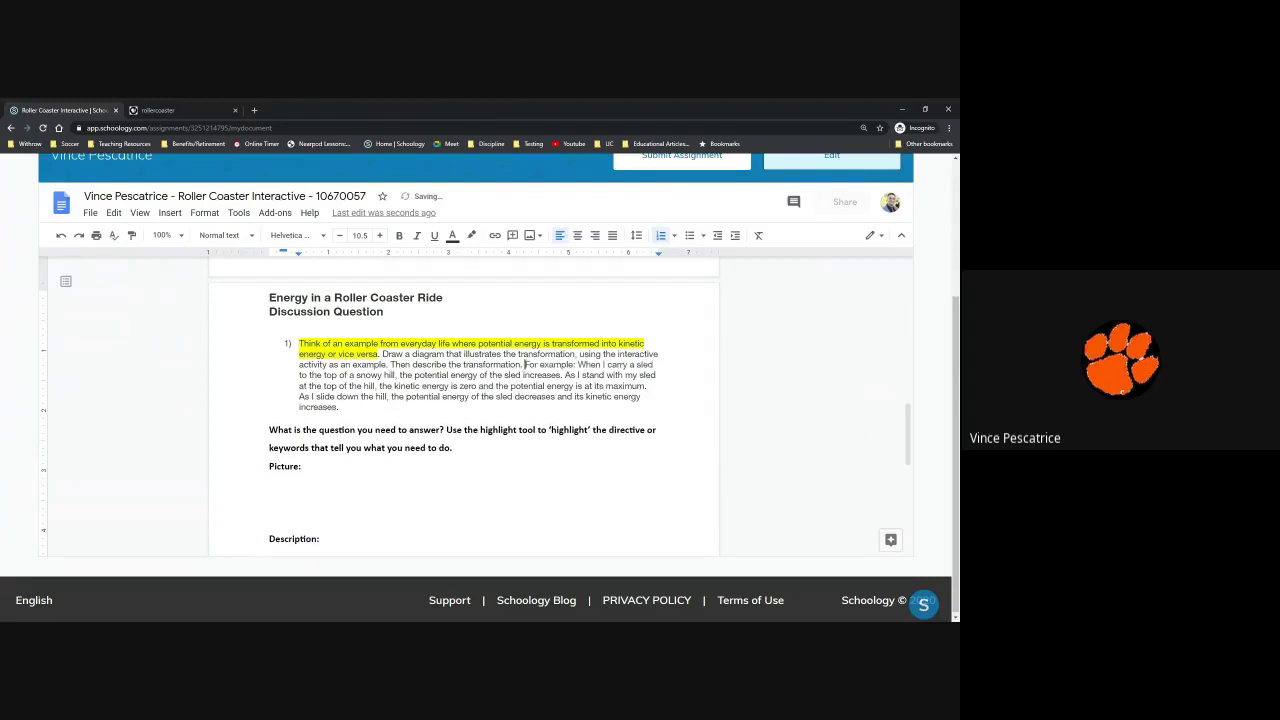
Review the sled example in question 1 and place the insertion point on the blank line under "Picture:".
drag(577, 365, 657, 376)
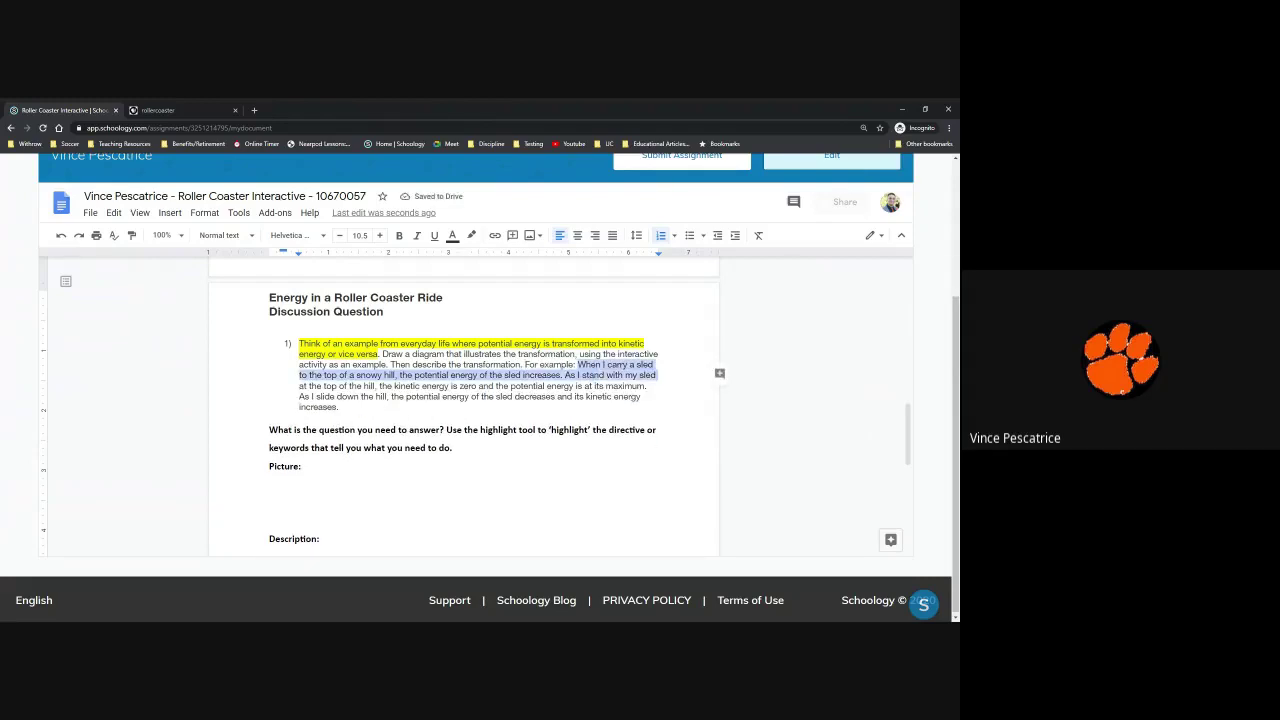
click(624, 397)
click(302, 466)
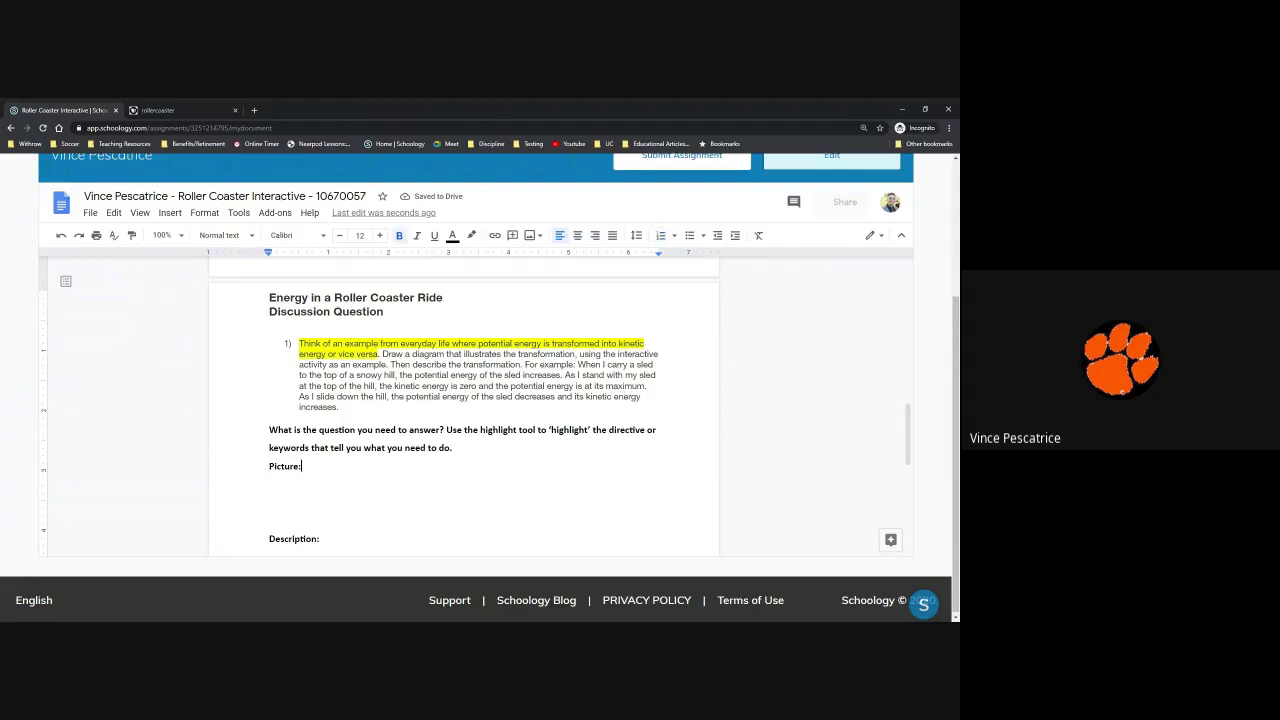
click(270, 484)
Search Google Images for "sledding down a hill" in a new browser tab.
click(256, 109)
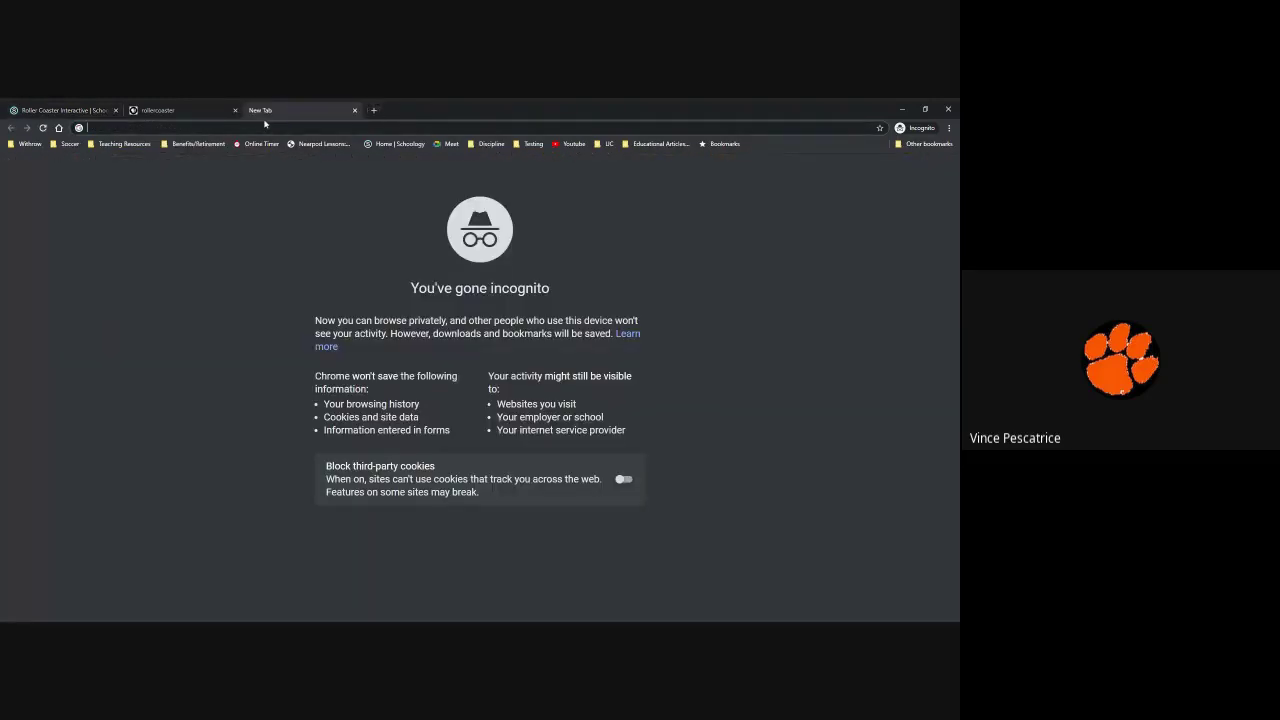
text(sledding dow)
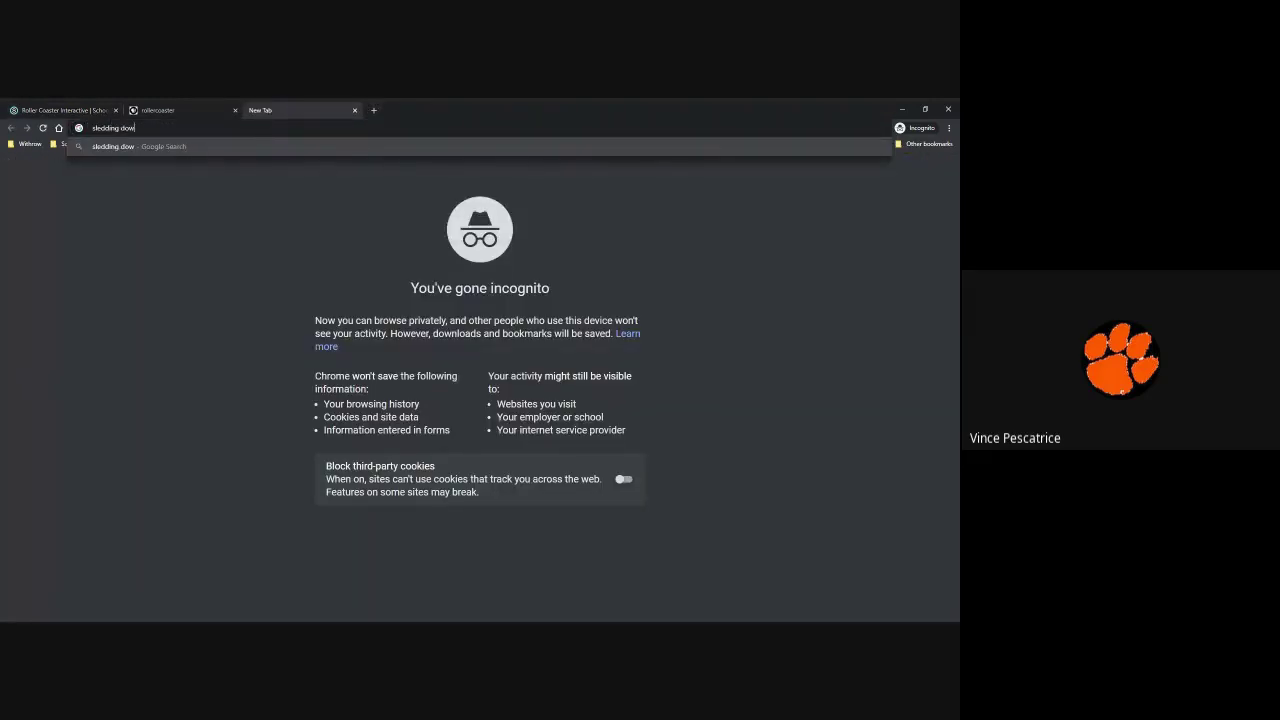
text(n a hill)
key(Return)
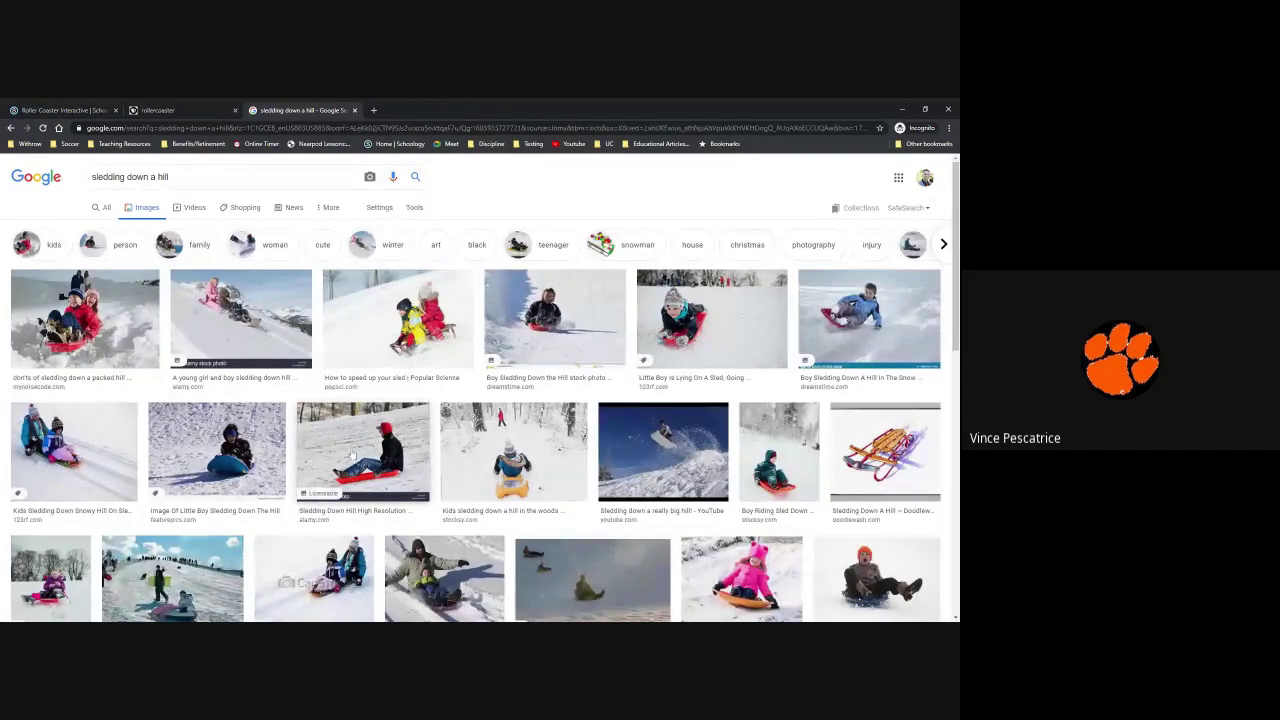
Copy the National Park Service photo of a person on a red sled and paste it under "Picture:" in the worksheet.
scroll(352, 457, down, 1)
scroll(341, 457, down, 3)
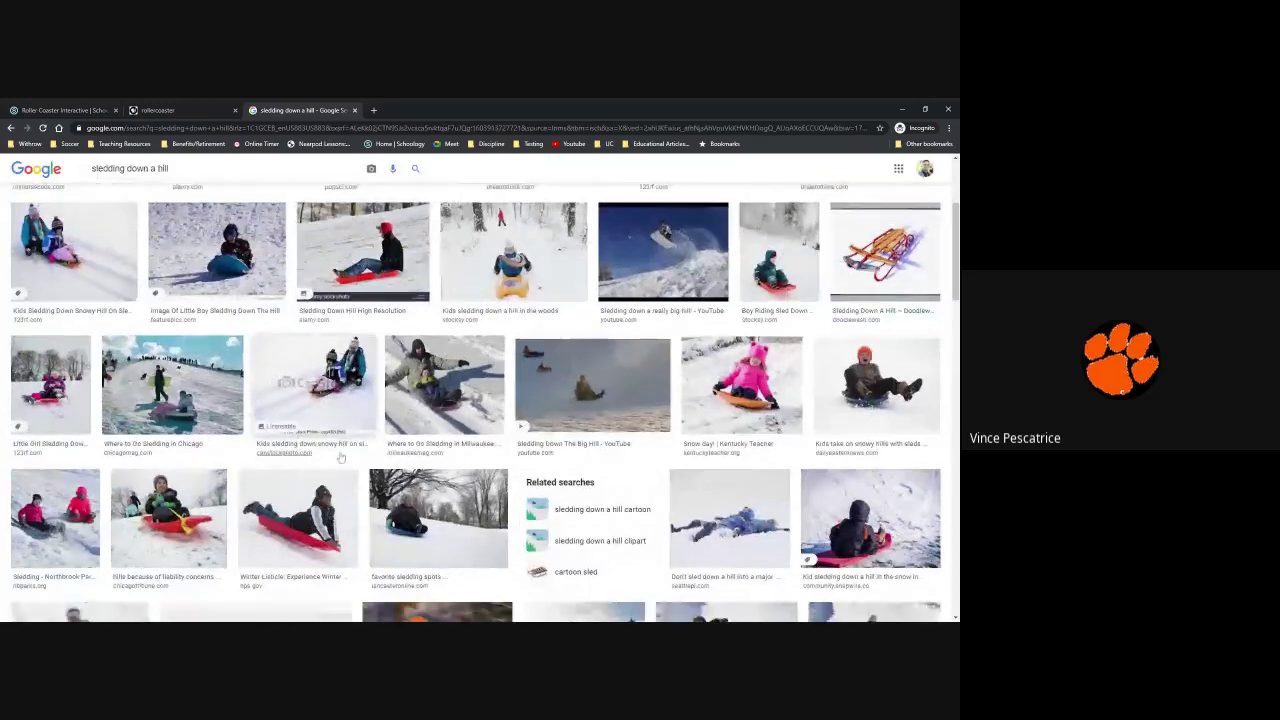
click(297, 518)
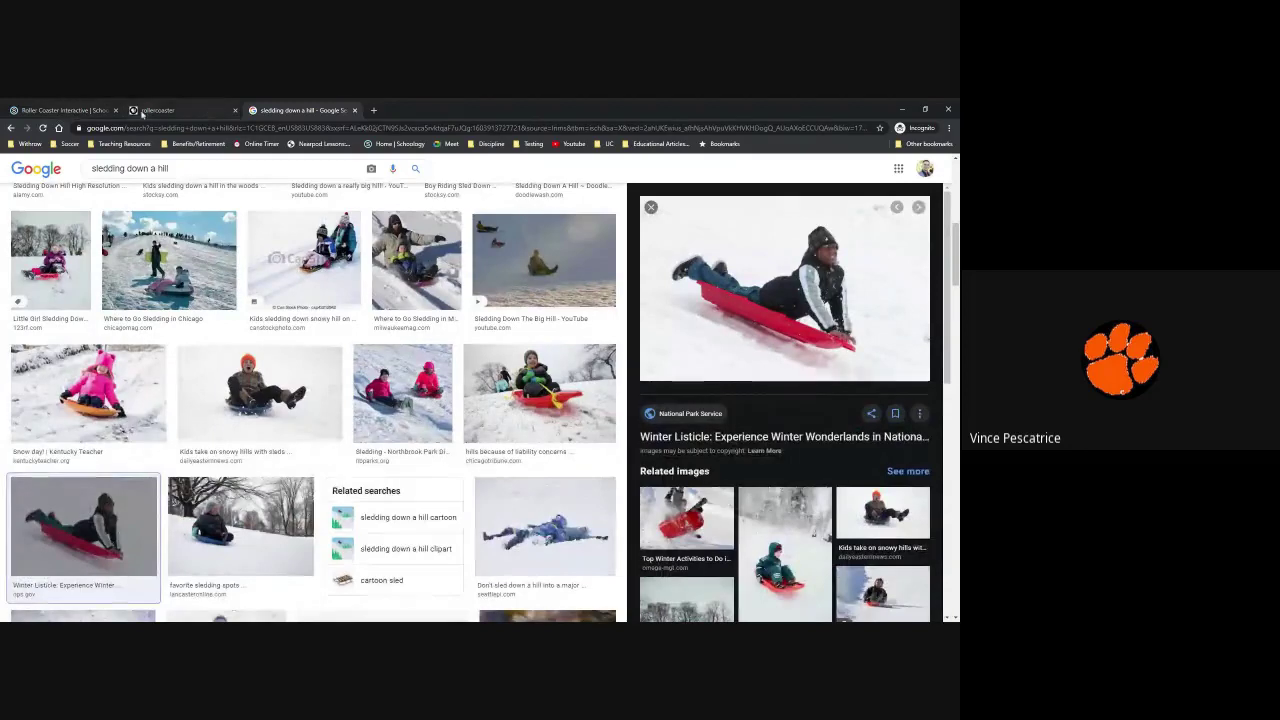
click(60, 111)
right_click(297, 486)
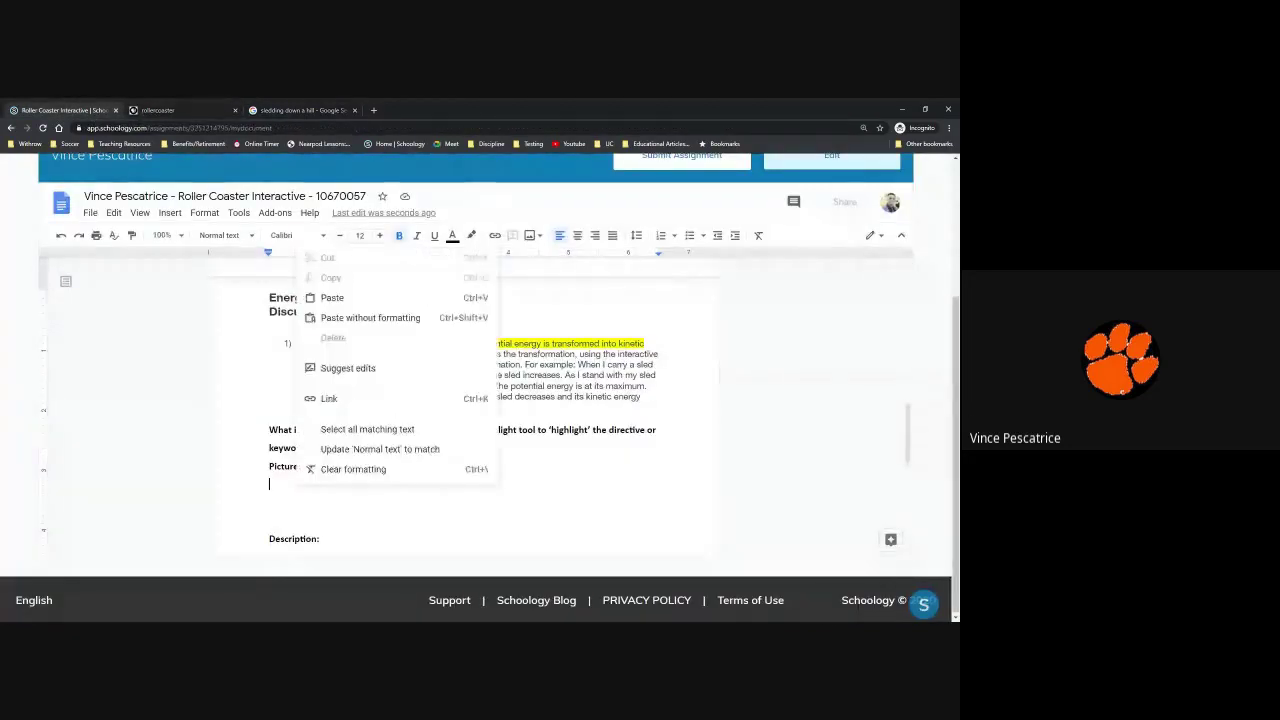
click(332, 298)
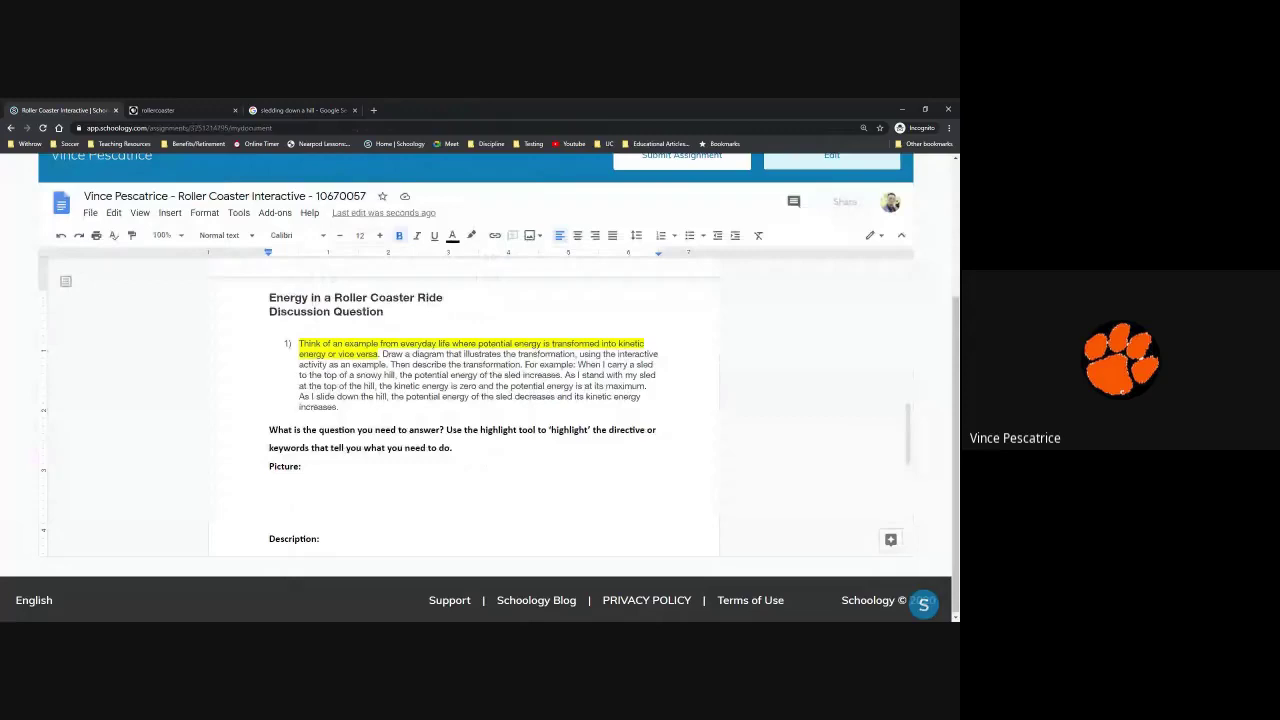
Paste the sledding photo under "Picture:" and shrink it proportionally to about 3.9 inches wide.
key(ctrl+v)
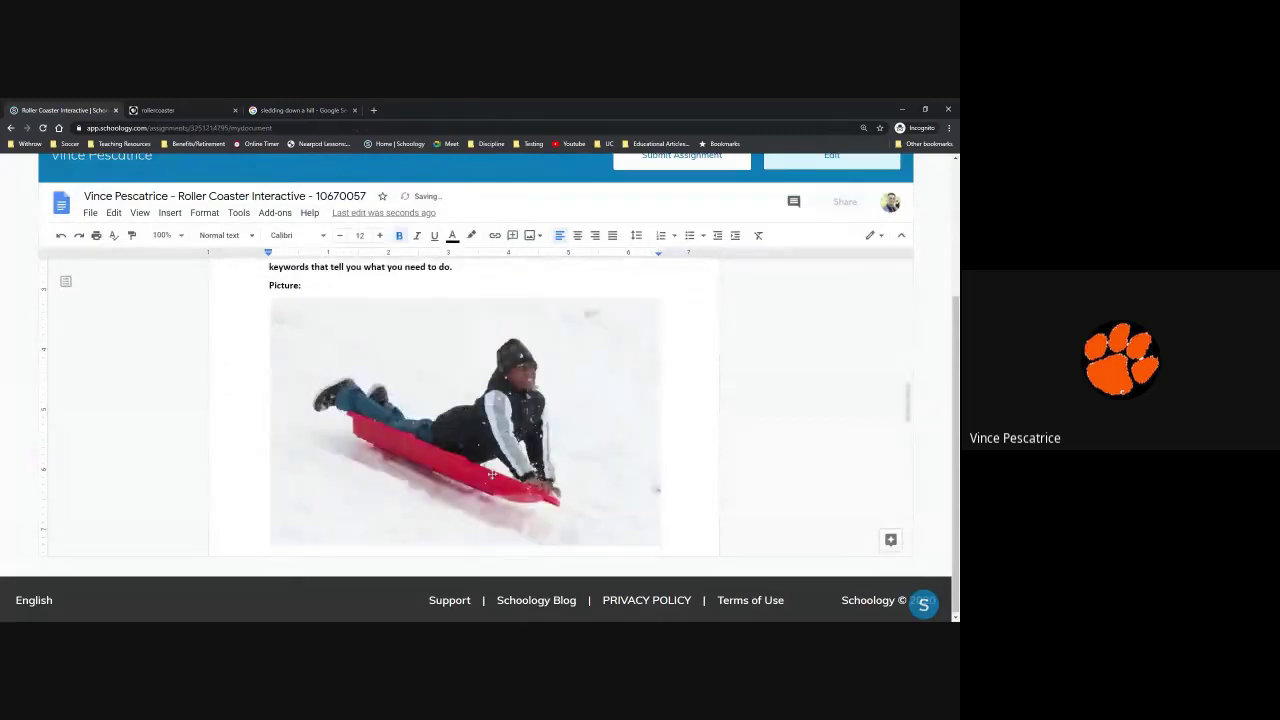
drag(269, 298, 464, 409)
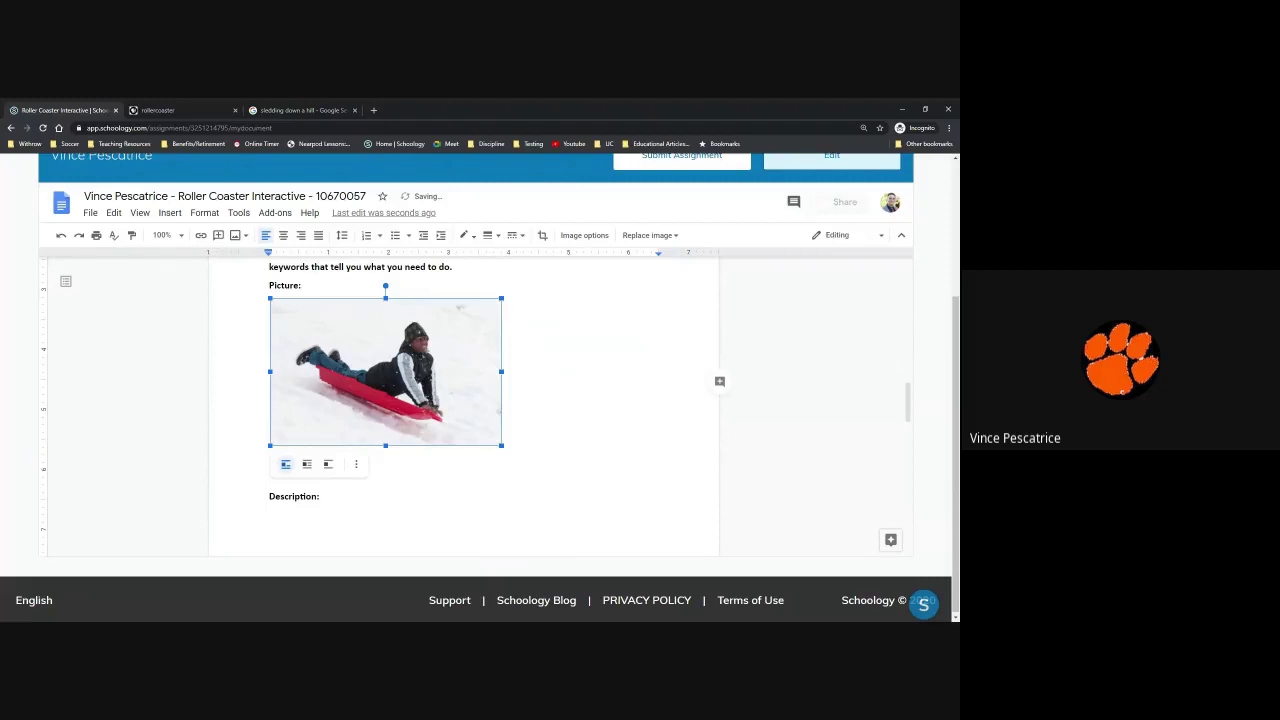
Remove the two blank lines above "Description:" and place the insertion point in the empty space below that heading.
click(272, 478)
key(BackSpace)
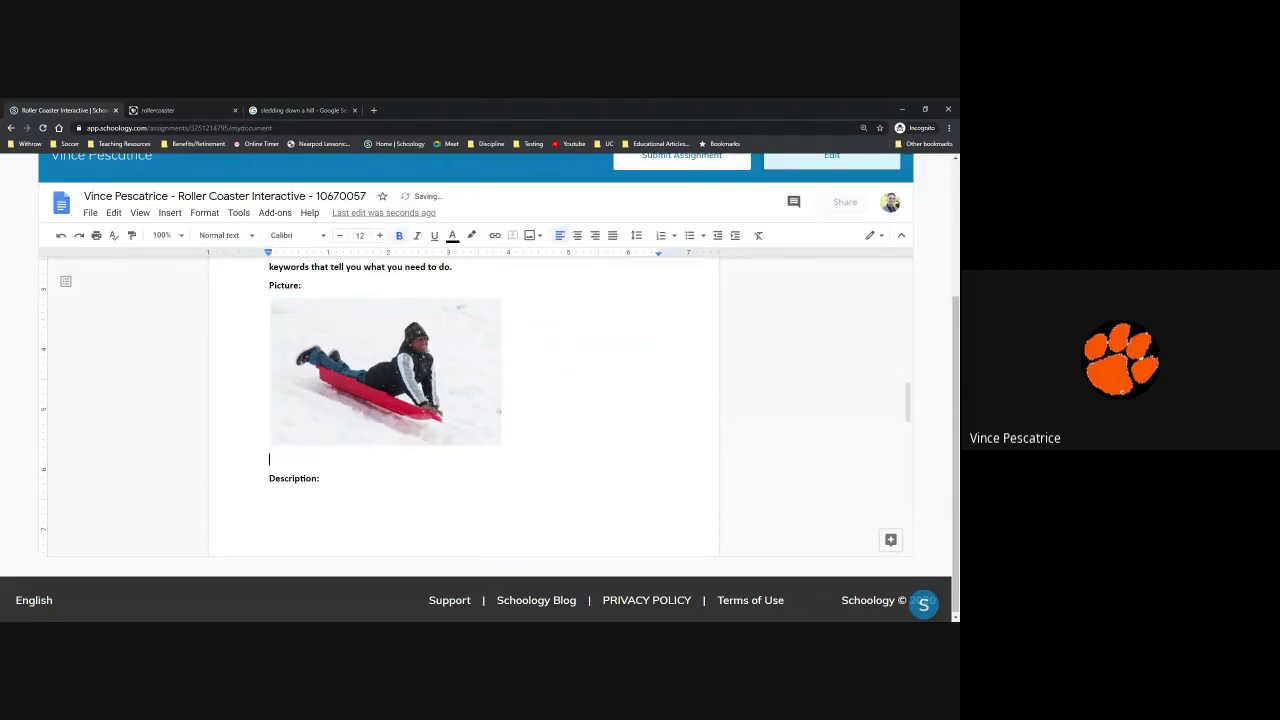
key(BackSpace)
click(270, 496)
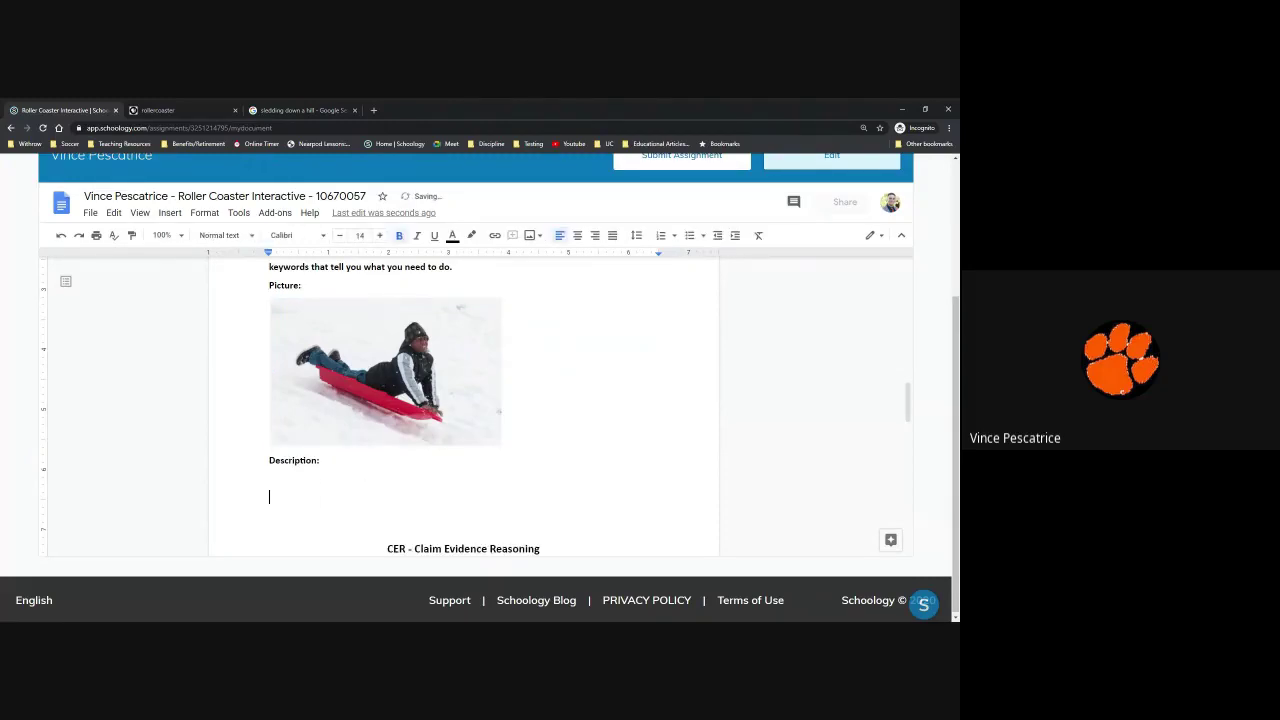
Re-read the sled example in discussion question 1 and delete the sled photo under "Picture:".
scroll(463, 400, up, 3)
drag(577, 333, 597, 366)
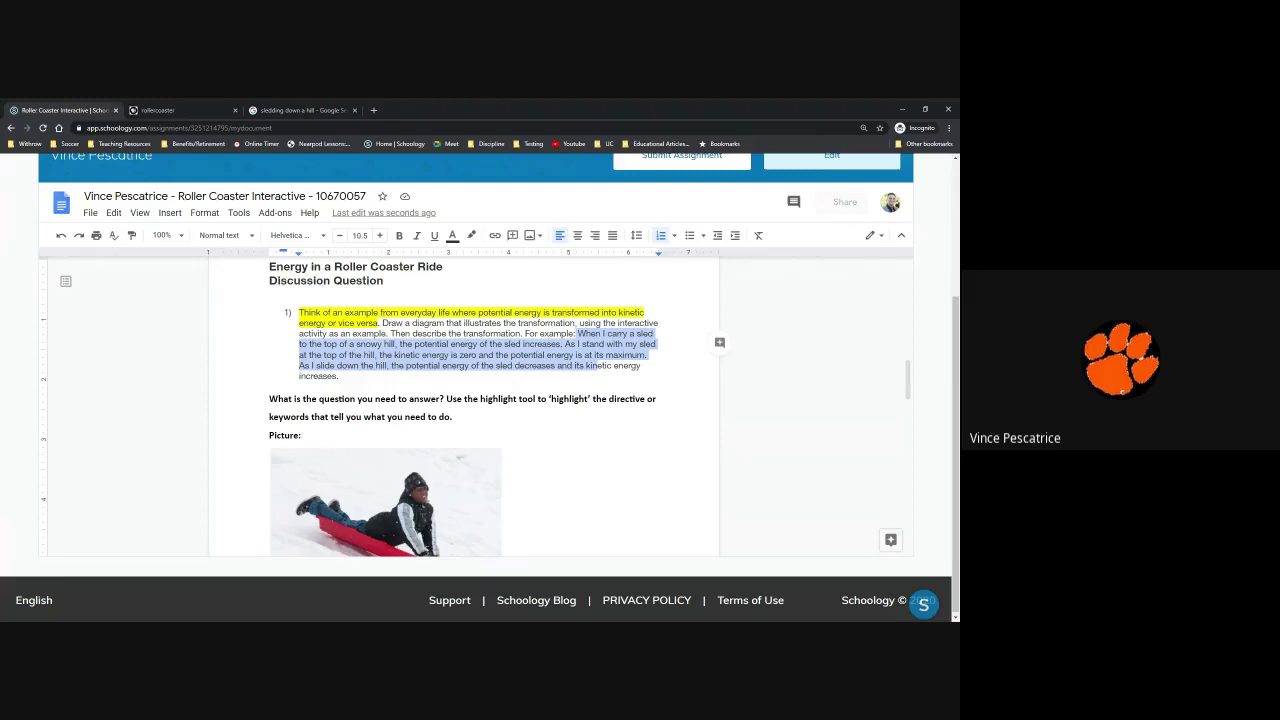
click(340, 376)
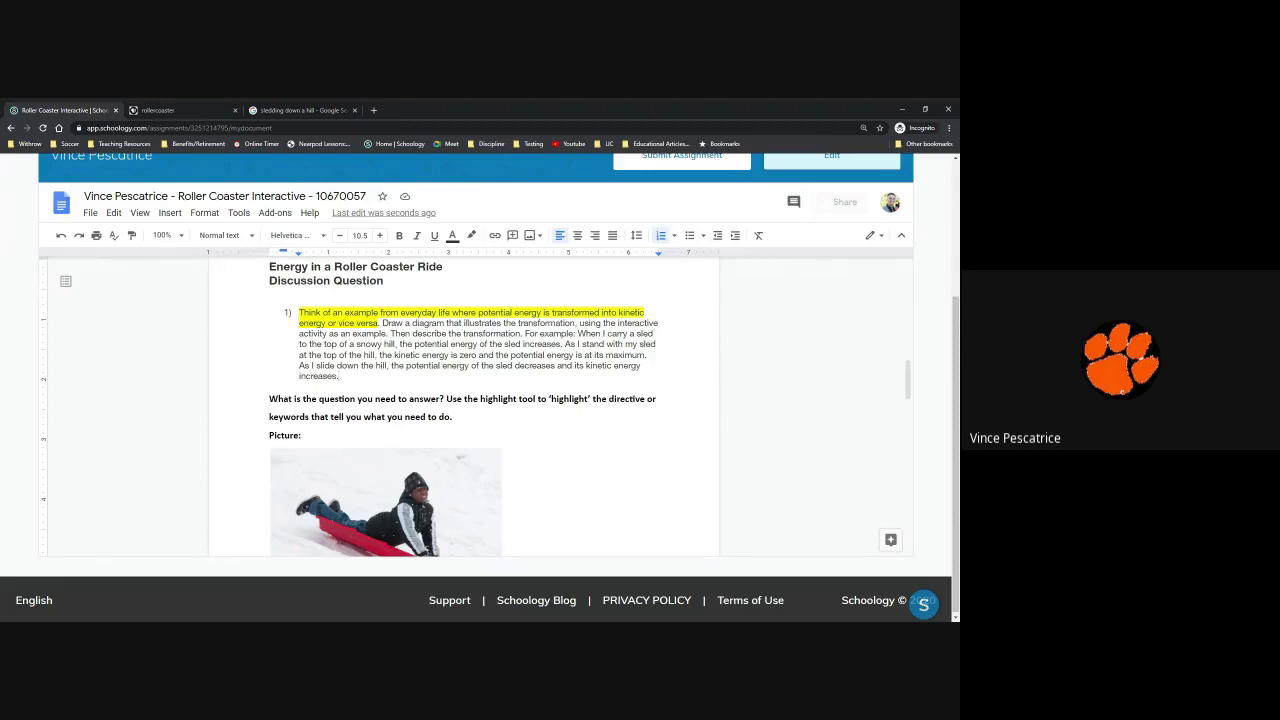
scroll(476, 496, down, 1)
scroll(463, 400, down, 2)
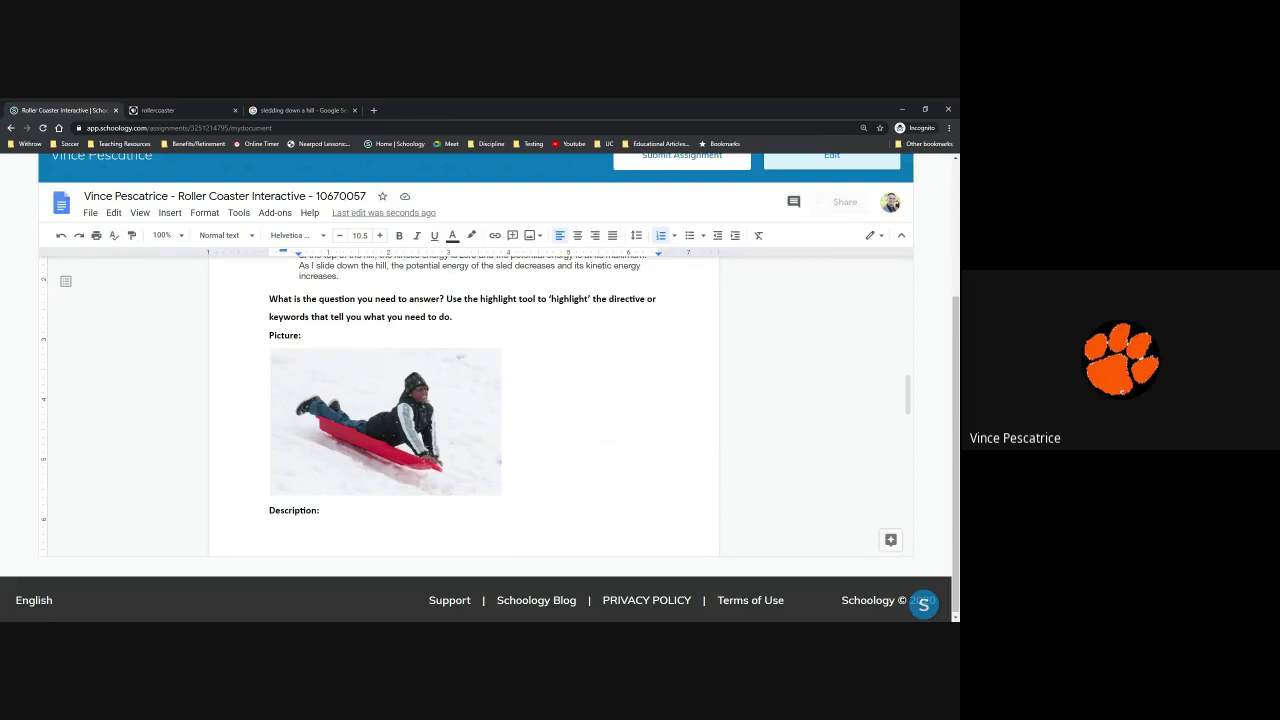
click(410, 430)
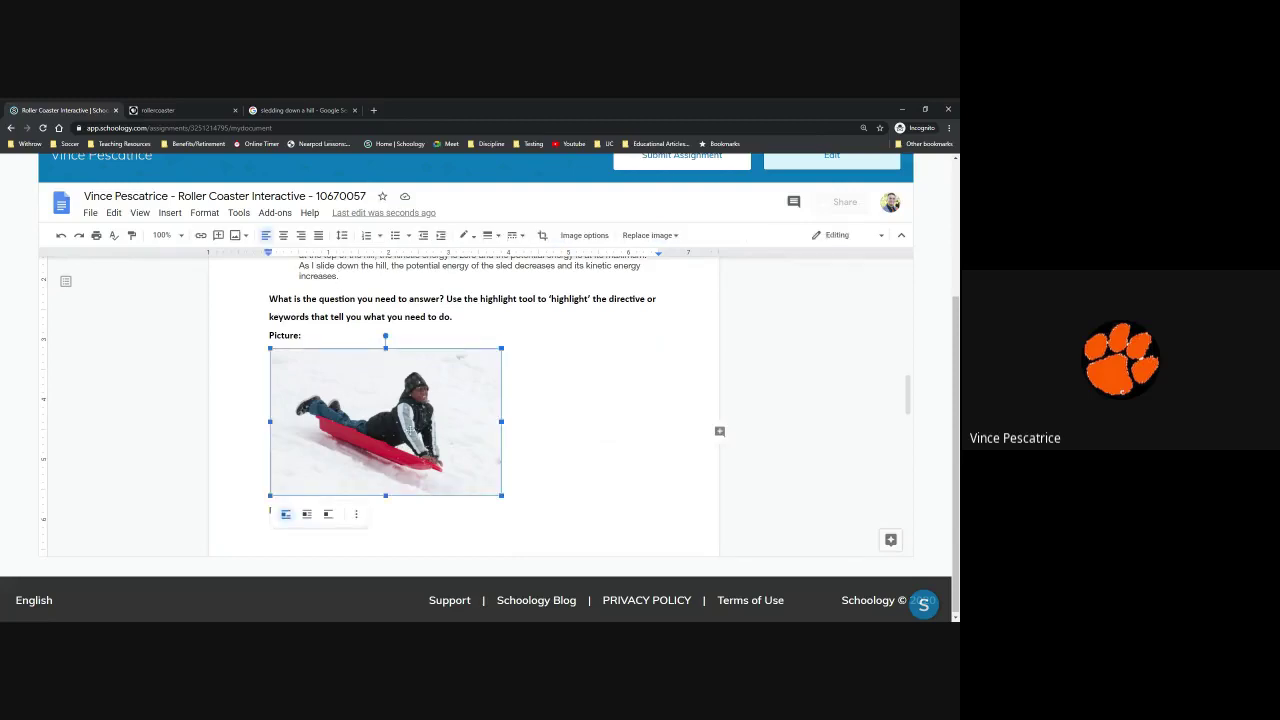
key(Delete)
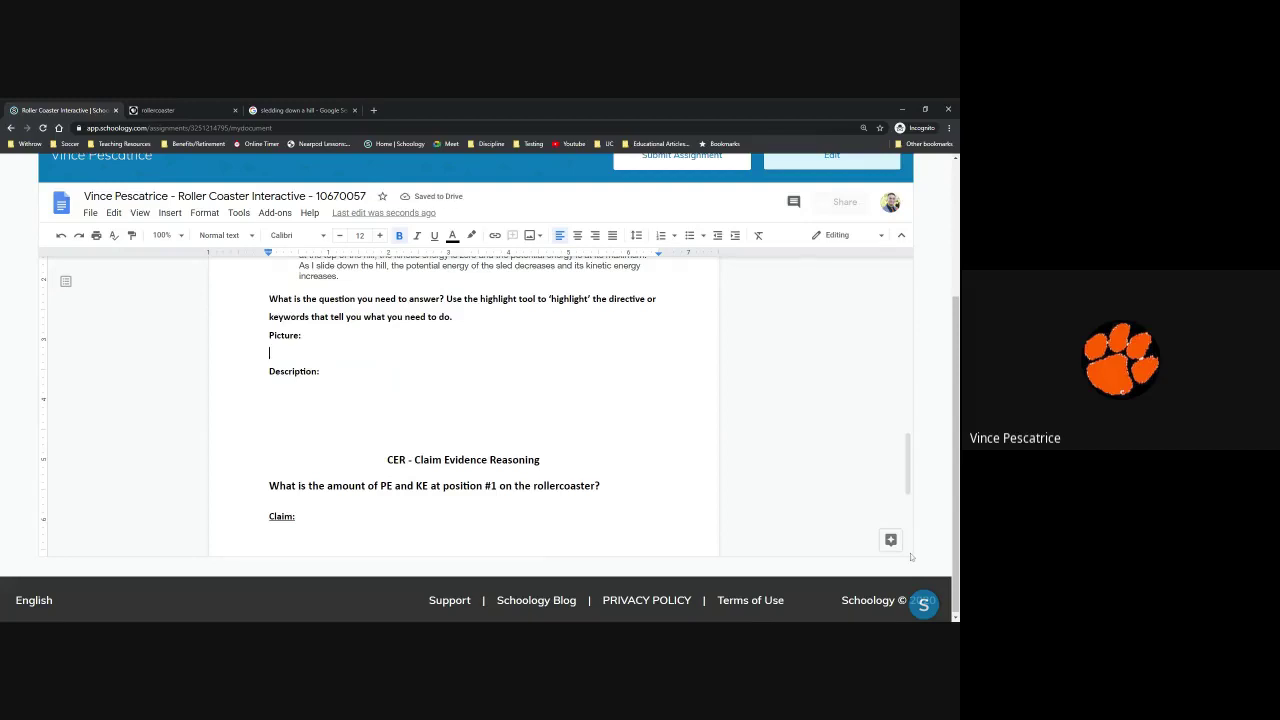
Search for "skydiving" with the document's Explore tool.
click(879, 541)
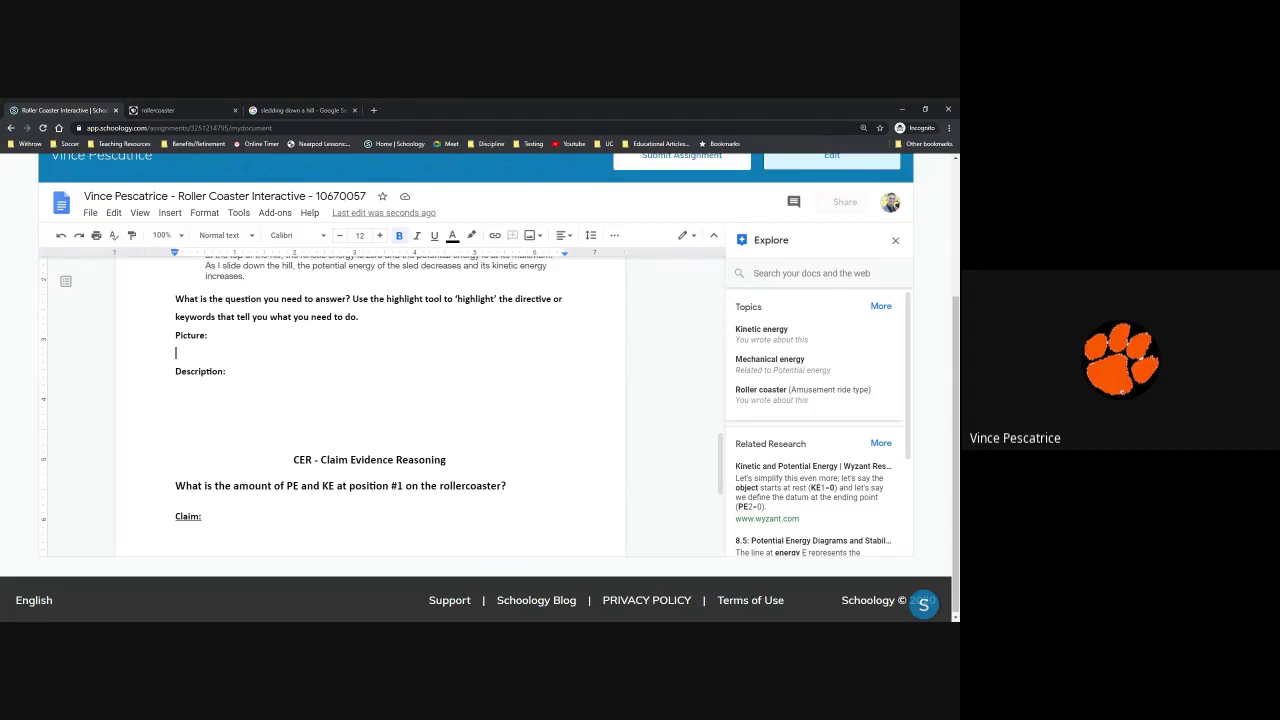
click(811, 273)
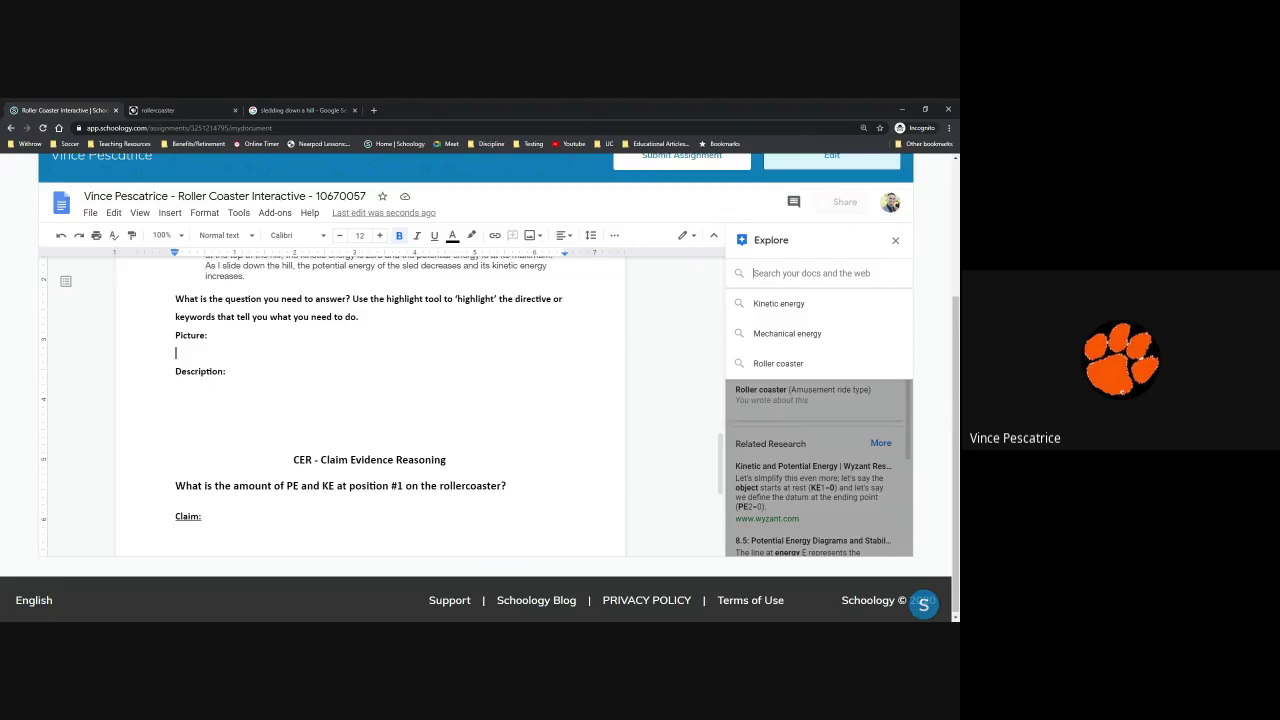
text(skydivin)
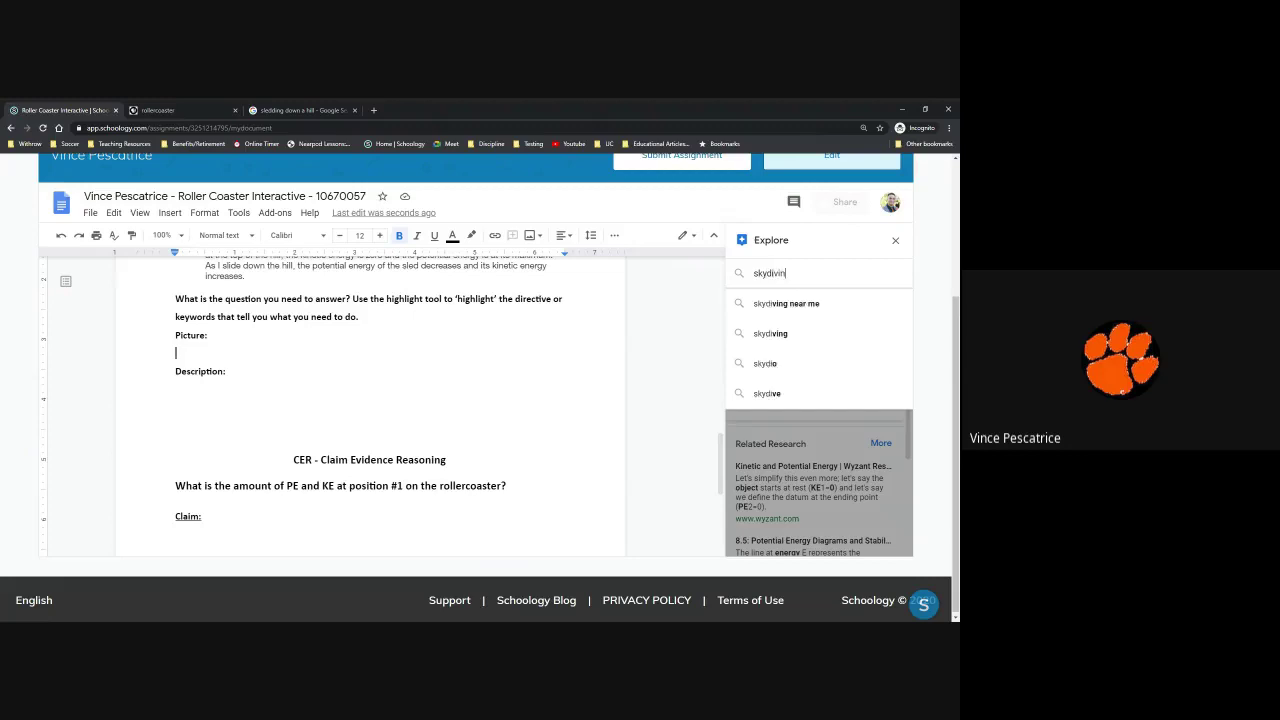
text(g)
key(Return)
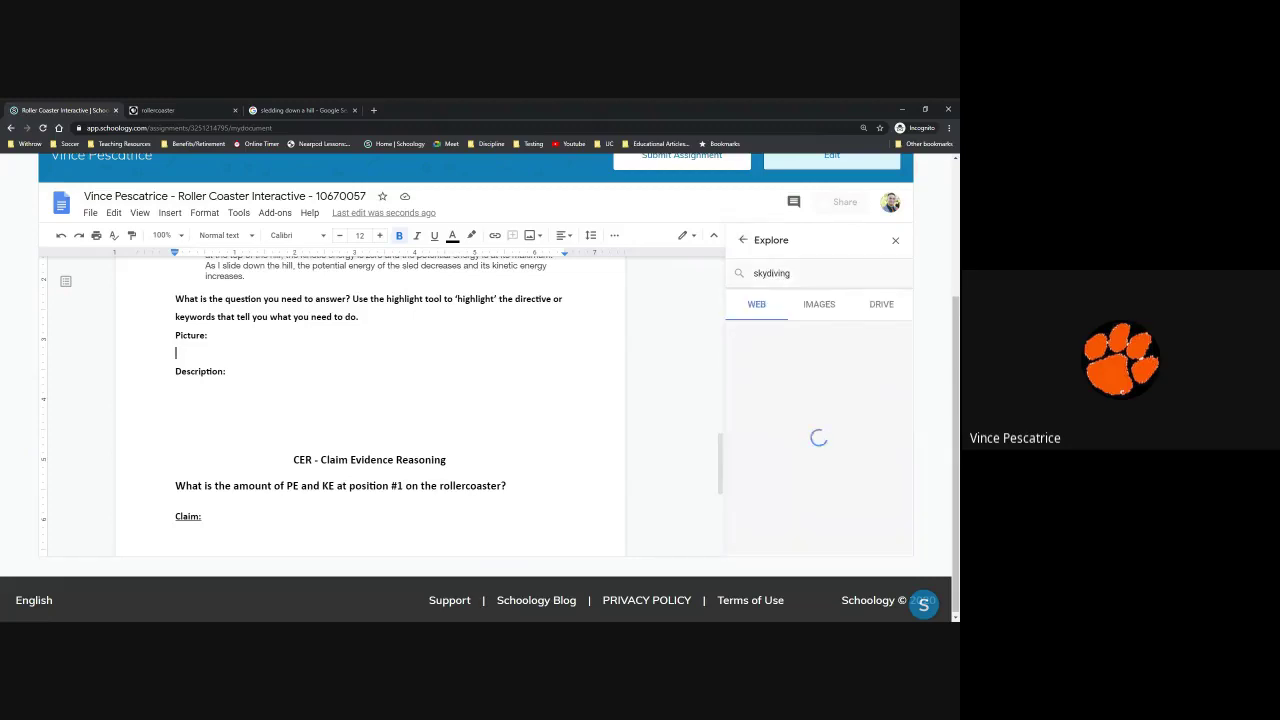
Try to view the image results for skydiving in Explore, and close Explore.
click(818, 304)
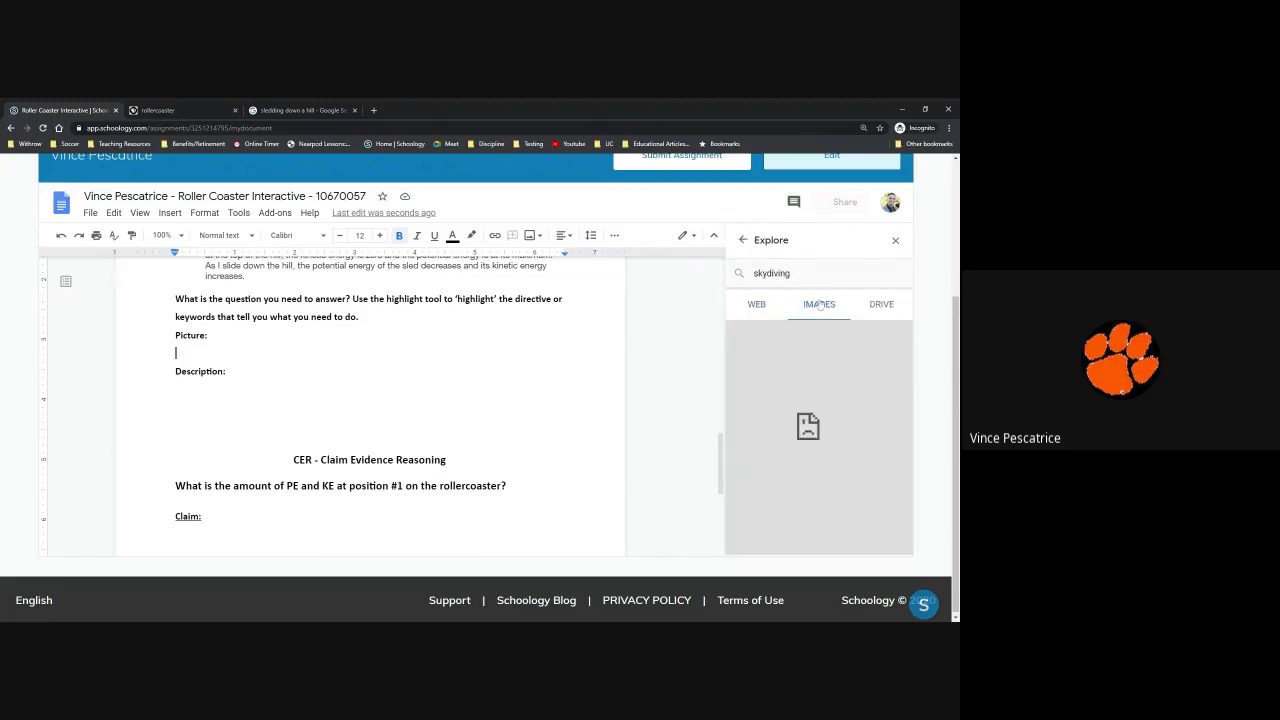
click(884, 310)
click(766, 314)
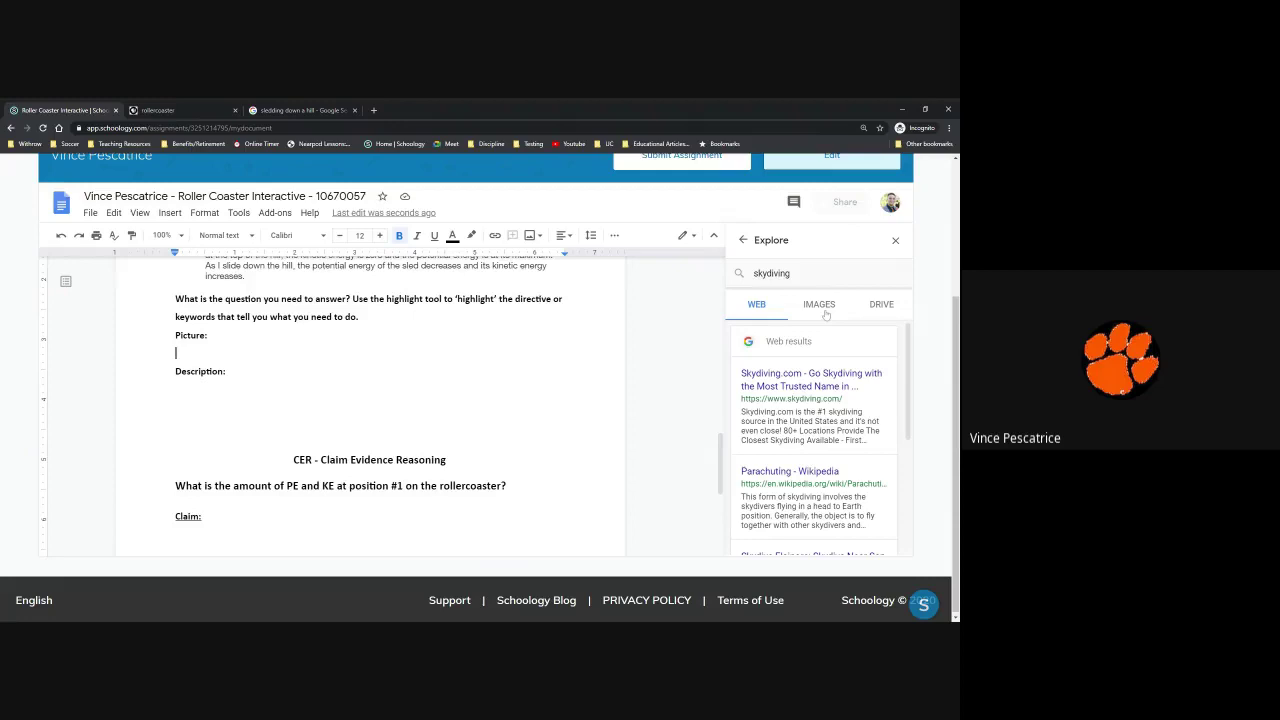
scroll(810, 384, down, 2)
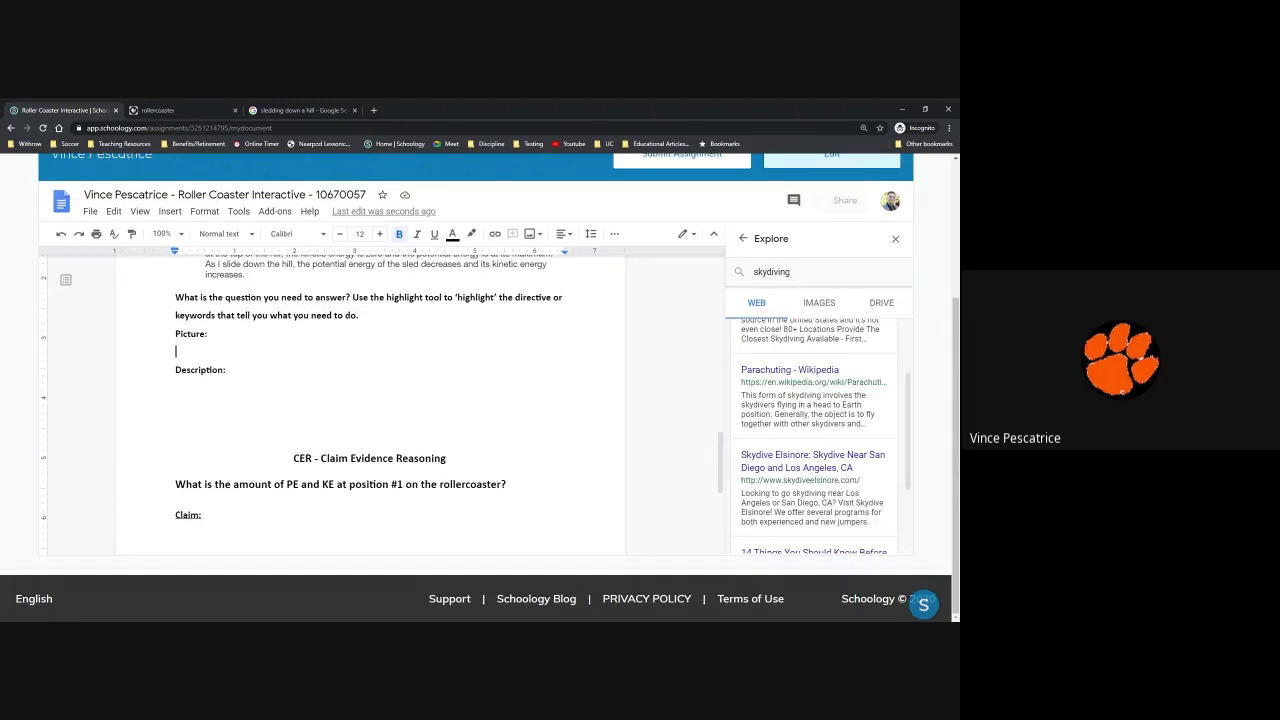
click(824, 309)
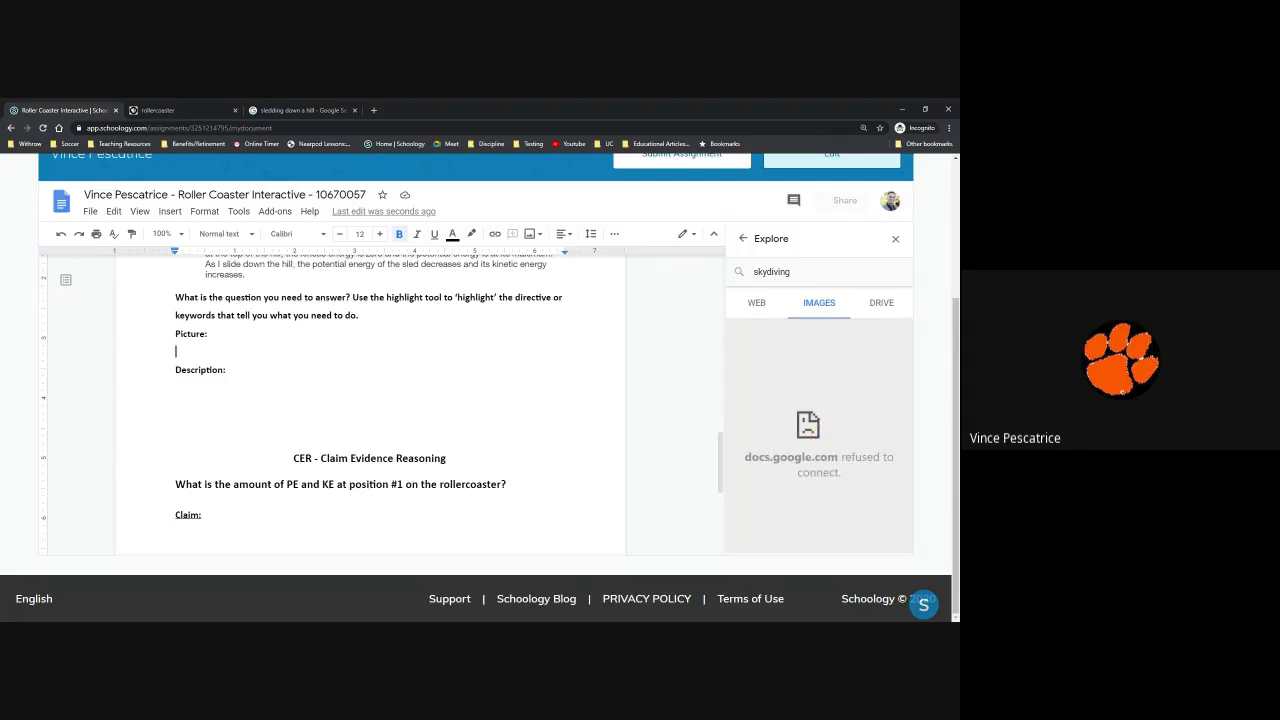
scroll(819, 418, up, 1)
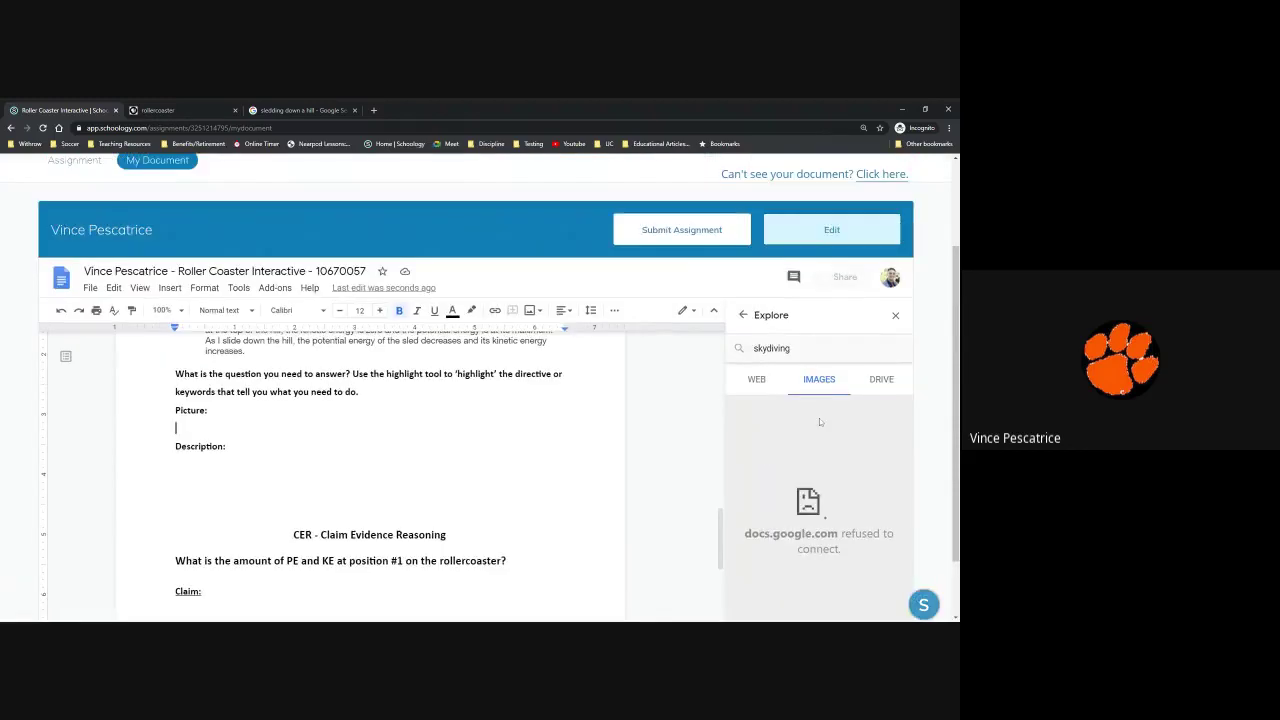
scroll(819, 418, up, 2)
scroll(819, 418, down, 2)
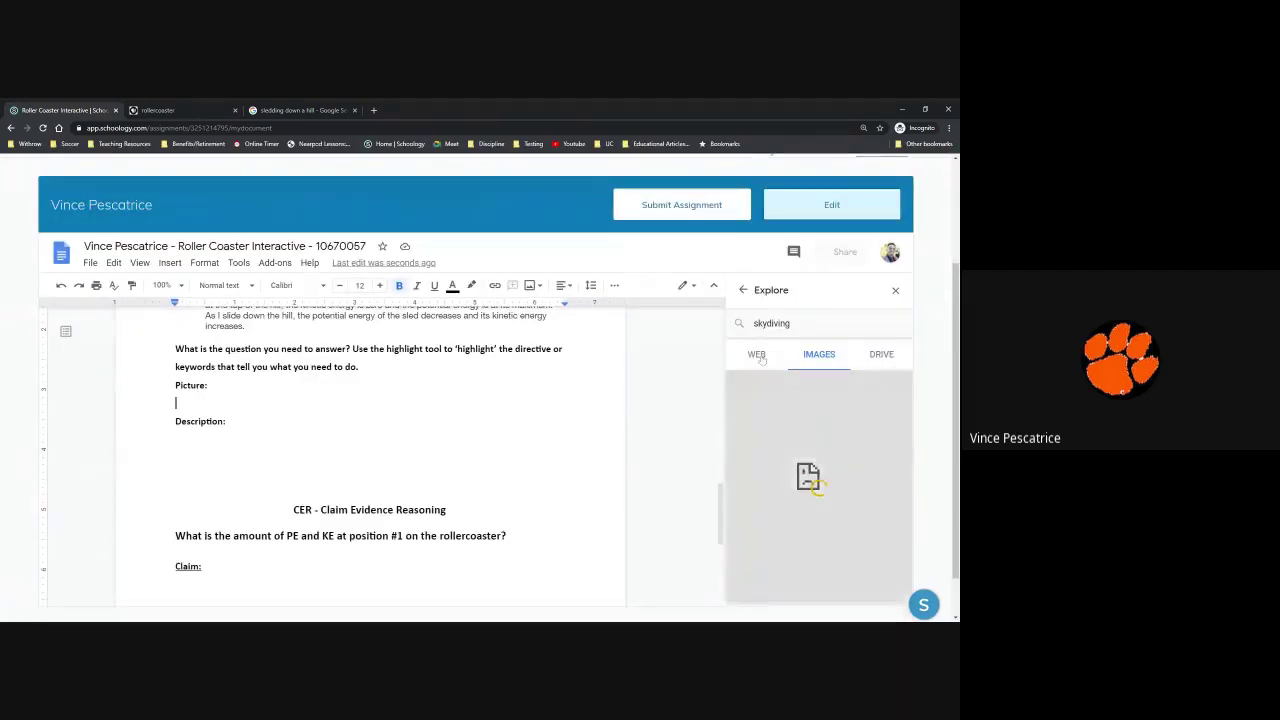
click(750, 356)
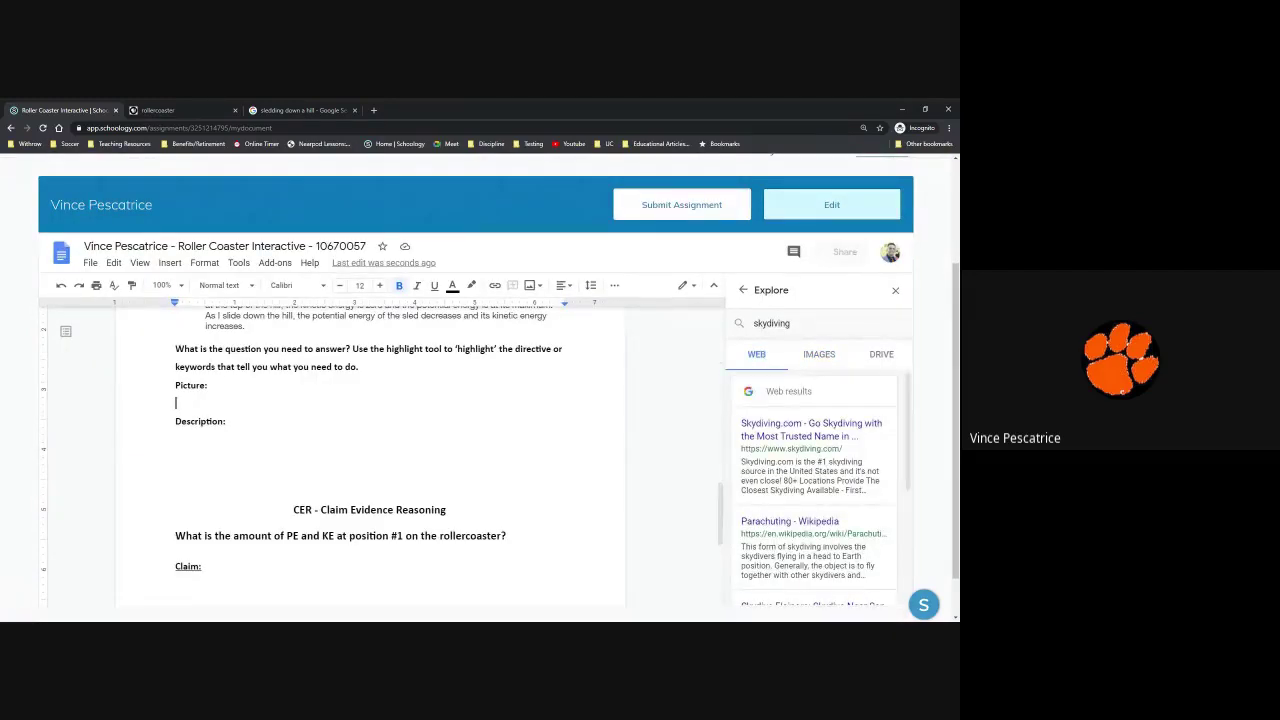
click(176, 385)
click(178, 403)
click(893, 290)
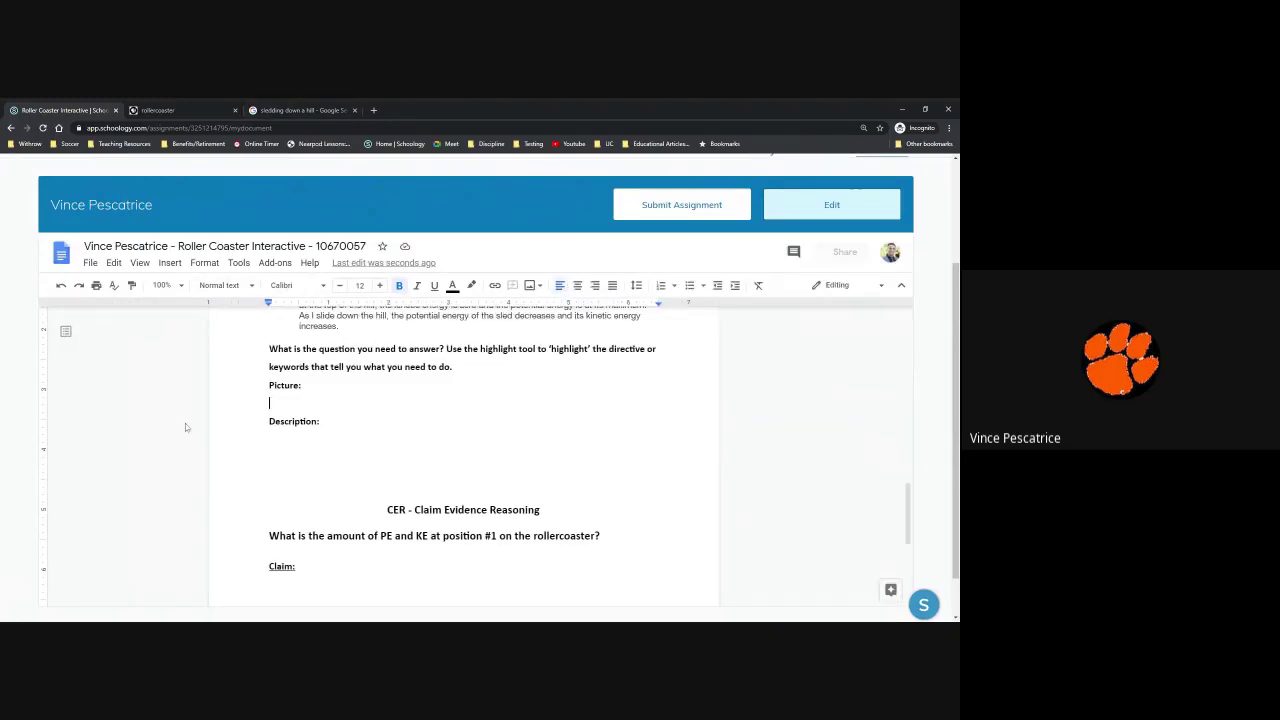
Switch to the Google Images results in the browser and search for "skydiving" instead.
click(286, 110)
triple_click(130, 168)
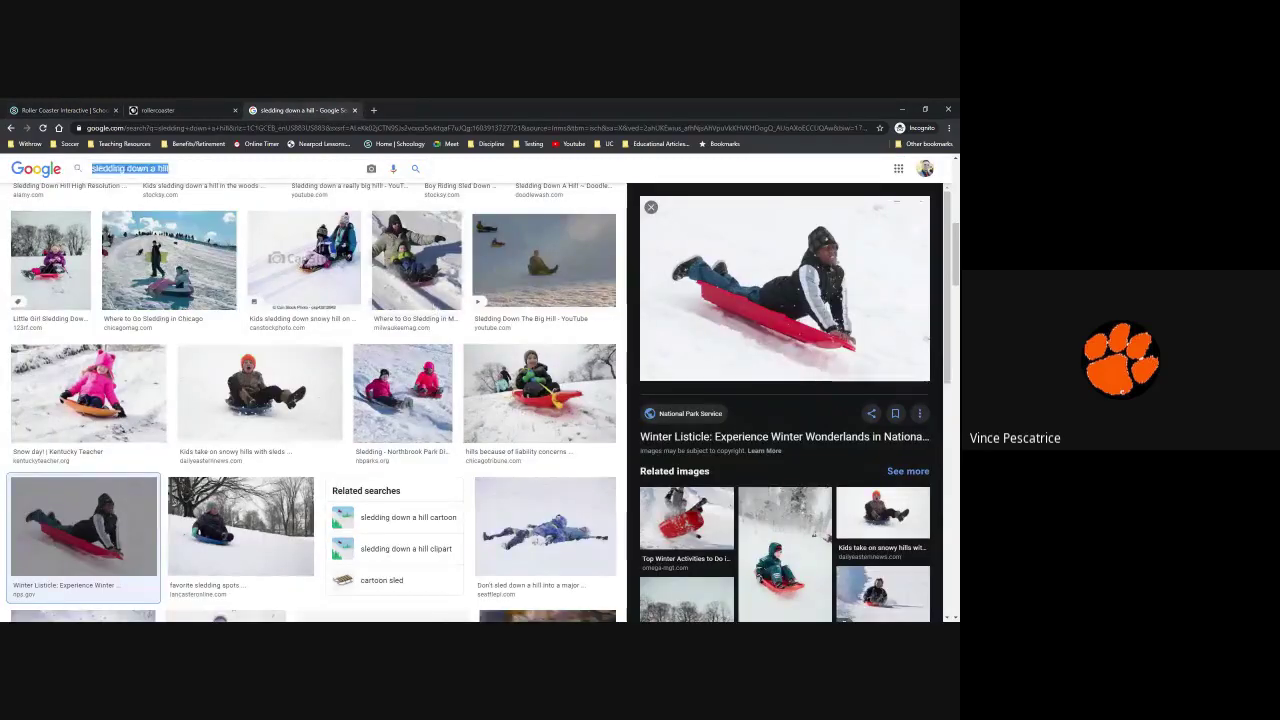
text(skydiving)
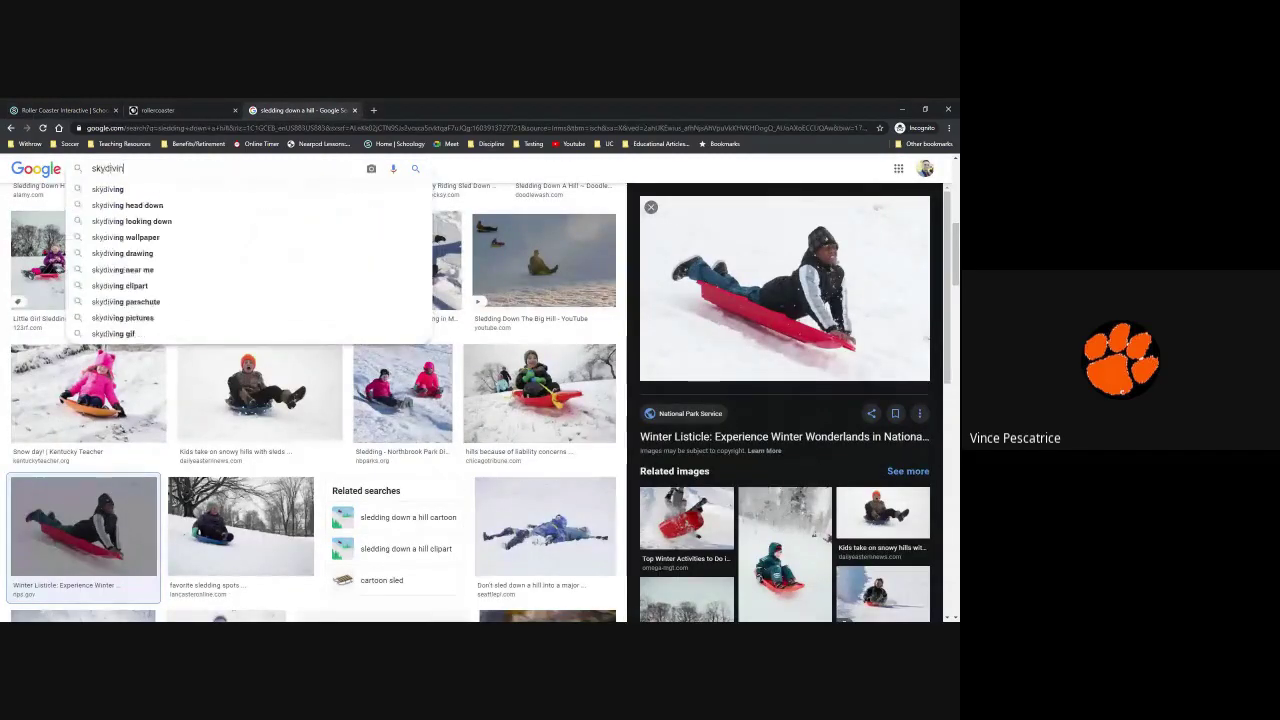
key(Return)
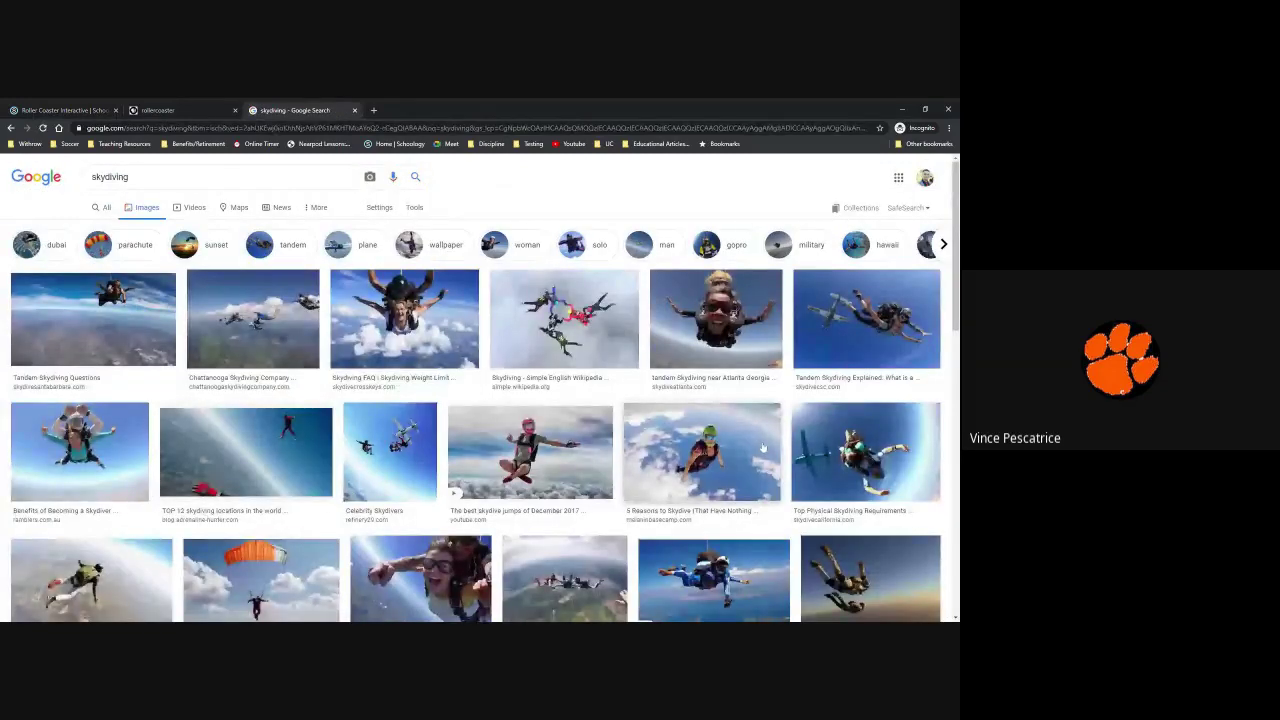
Open the SkyVenture NH skydiving result, copy the related refinery29.com image of skydivers near a plane, and paste it under "Picture:" in the worksheet.
scroll(762, 448, down, 3)
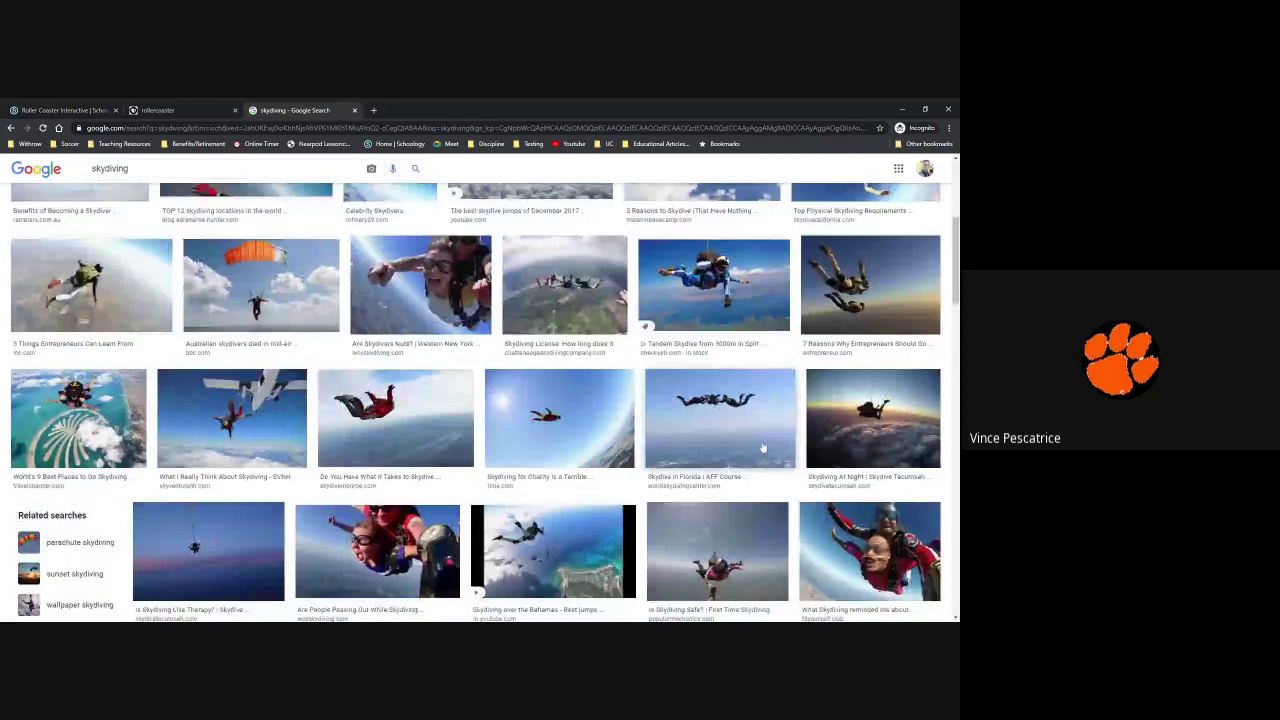
click(210, 427)
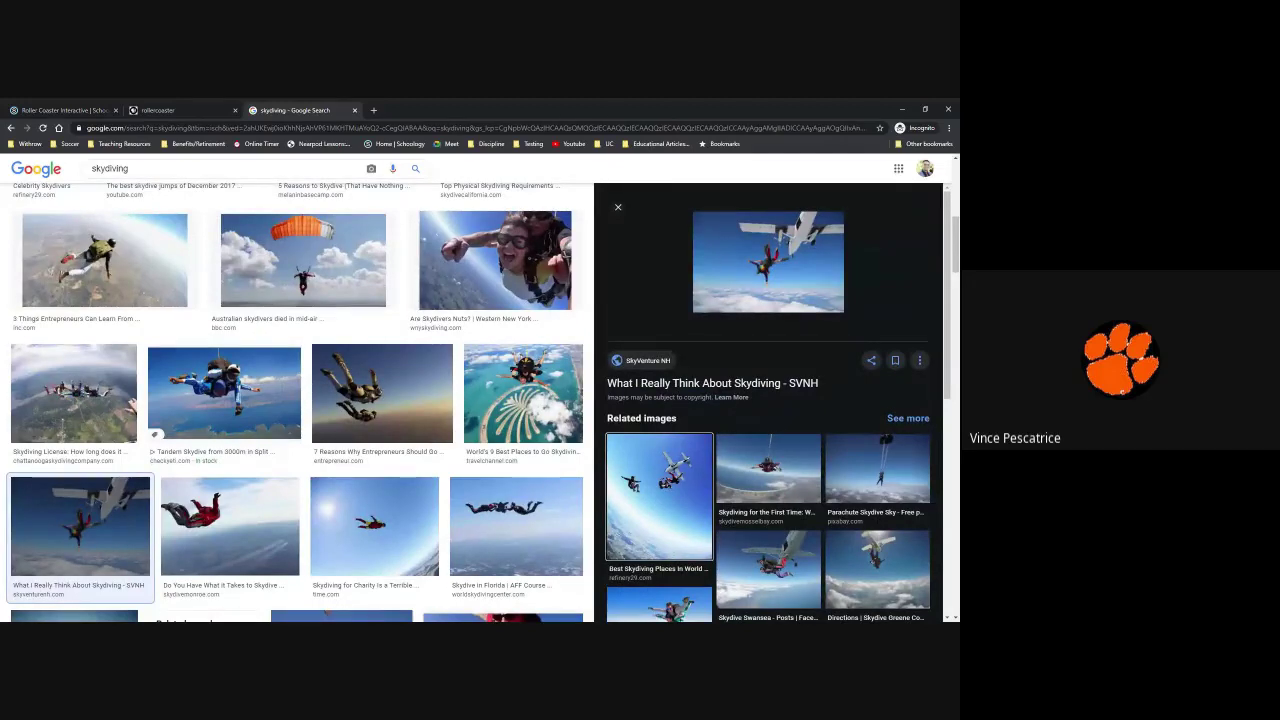
click(70, 110)
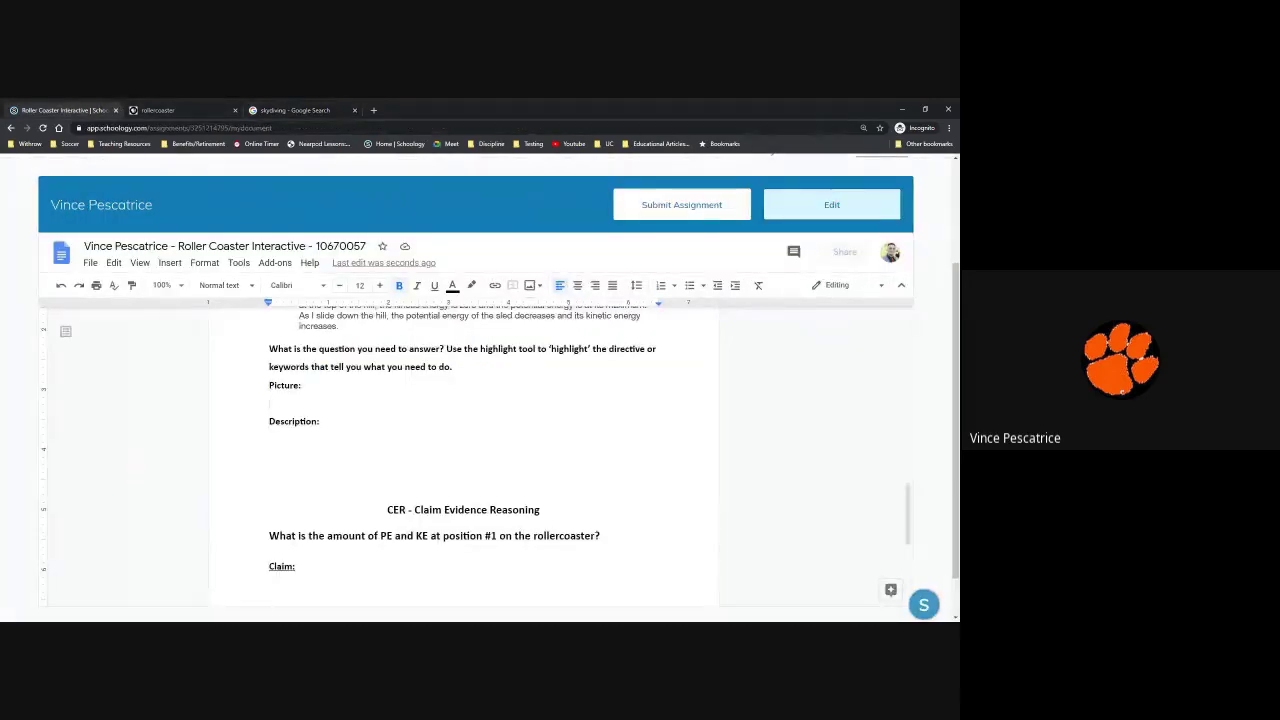
key(ctrl+v)
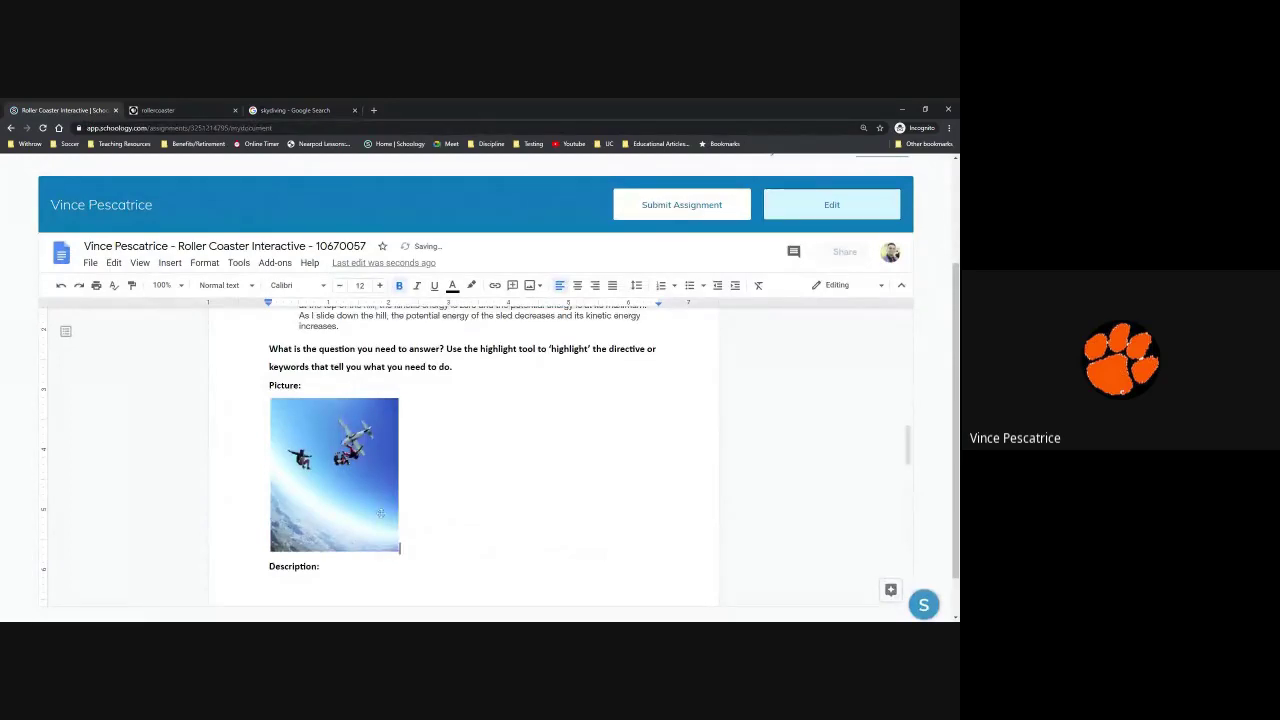
On a new line under "Description:", write "As the plane flies higher into the sky the divers gain potential energy.".
key(Down)
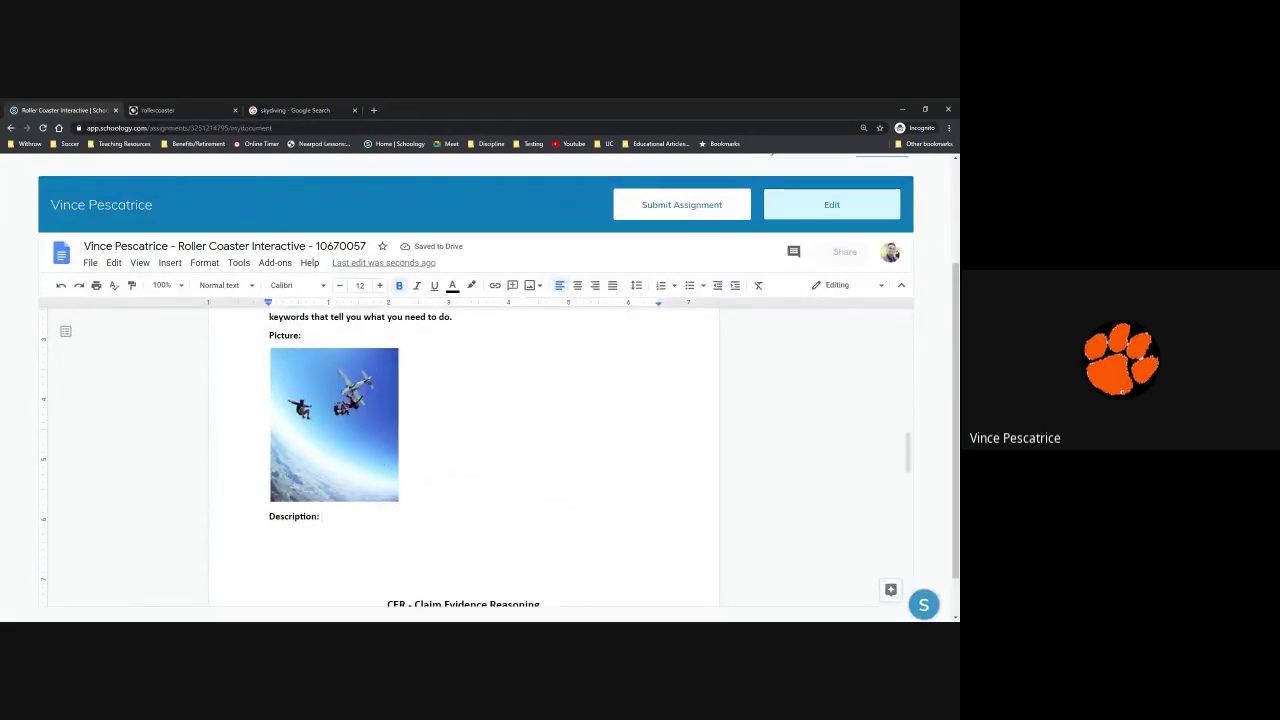
key(Return)
text(AS )
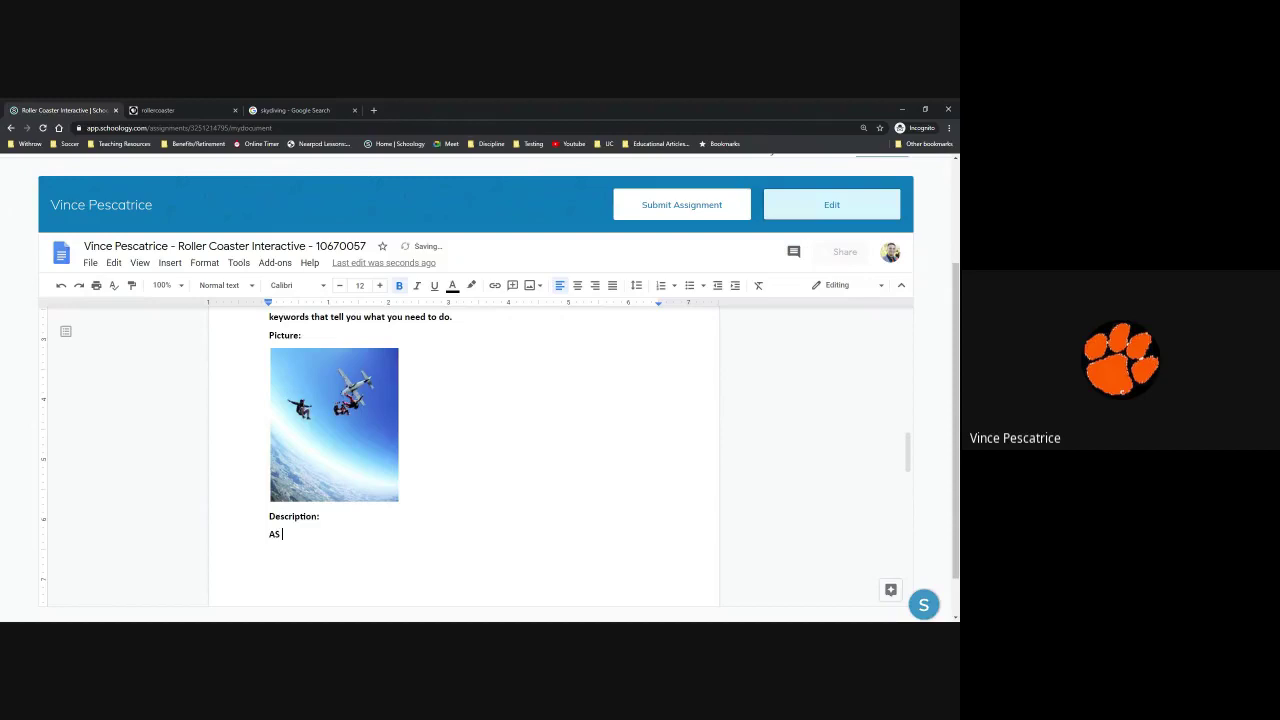
text(the pla)
key(BackSpace)
key(BackSpace)
key(BackSpace)
key(BackSpace)
key(BackSpace)
key(BackSpace)
key(BackSpace)
key(BackSpace)
key(BackSpace)
text(s the plane )
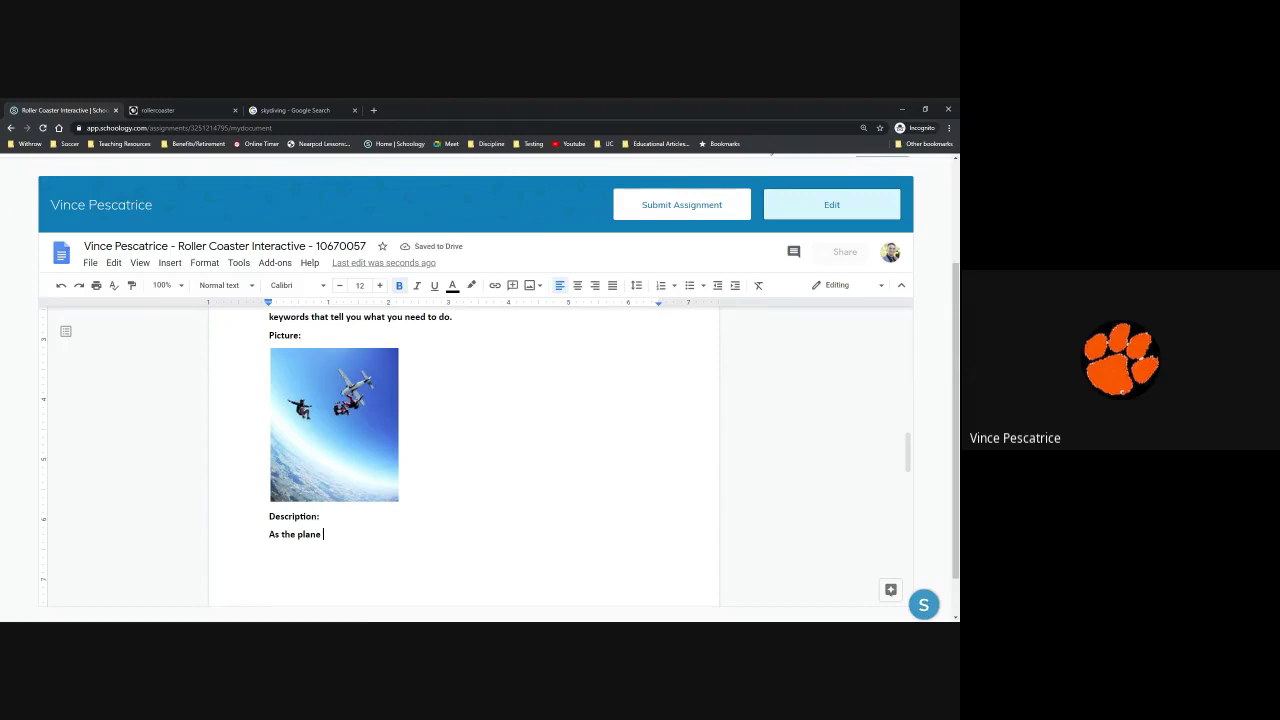
text(flies higher into the sky )
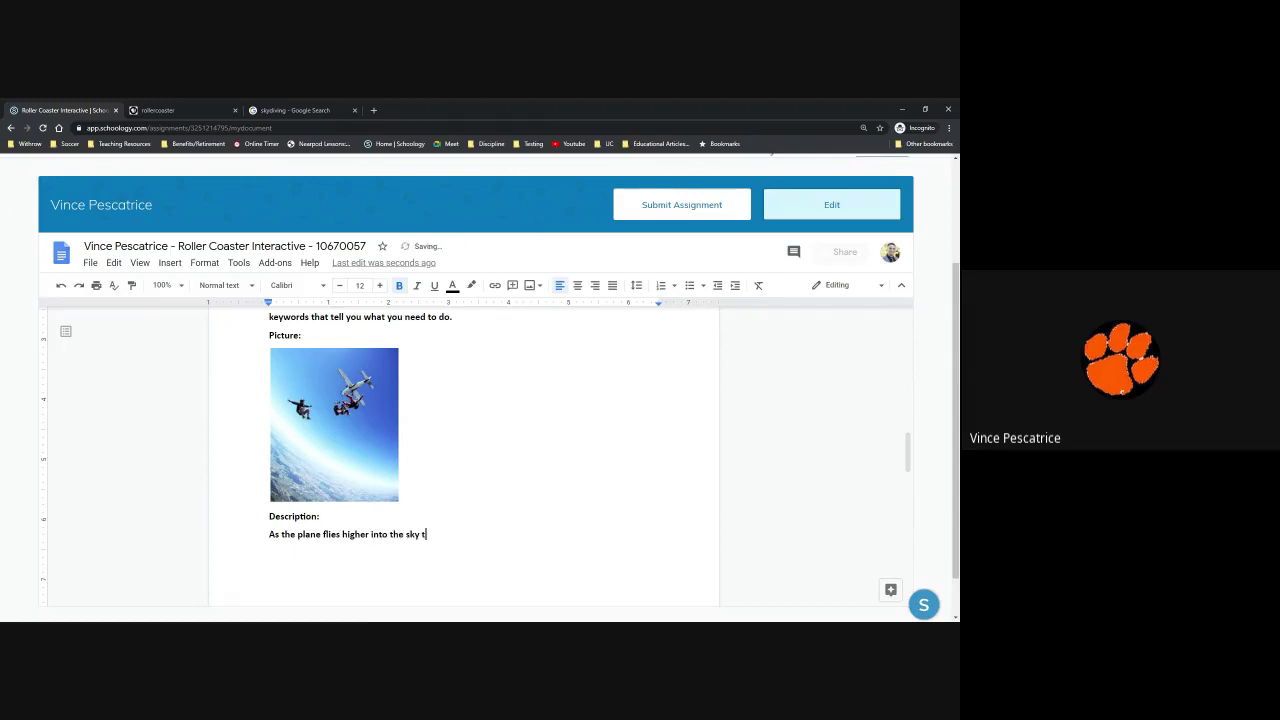
text(the divers gain potential energy.When)
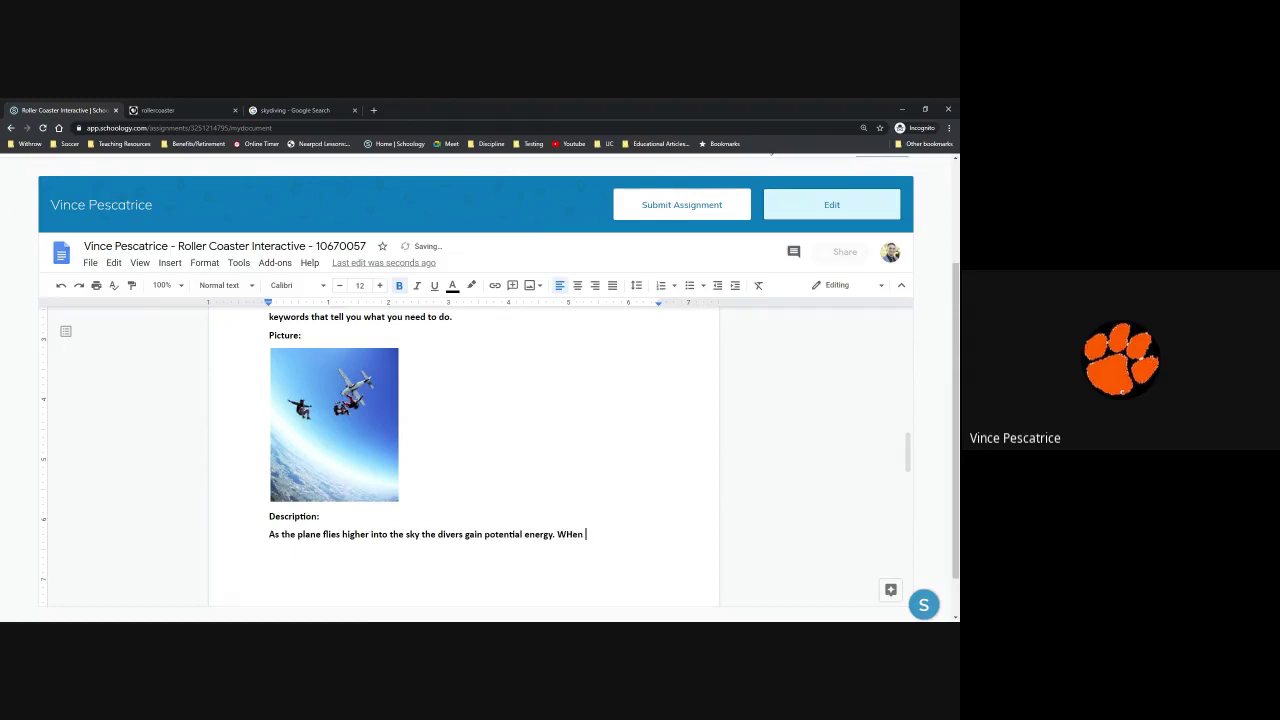
Finish the description with "When they jump they begin falling towards the ground gaining speed and kinetic energy as they fall.".
key(BackSpace)
key(BackSpace)
key(BackSpace)
key(BackSpace)
key(BackSpace)
text(When they jump they begin falling to)
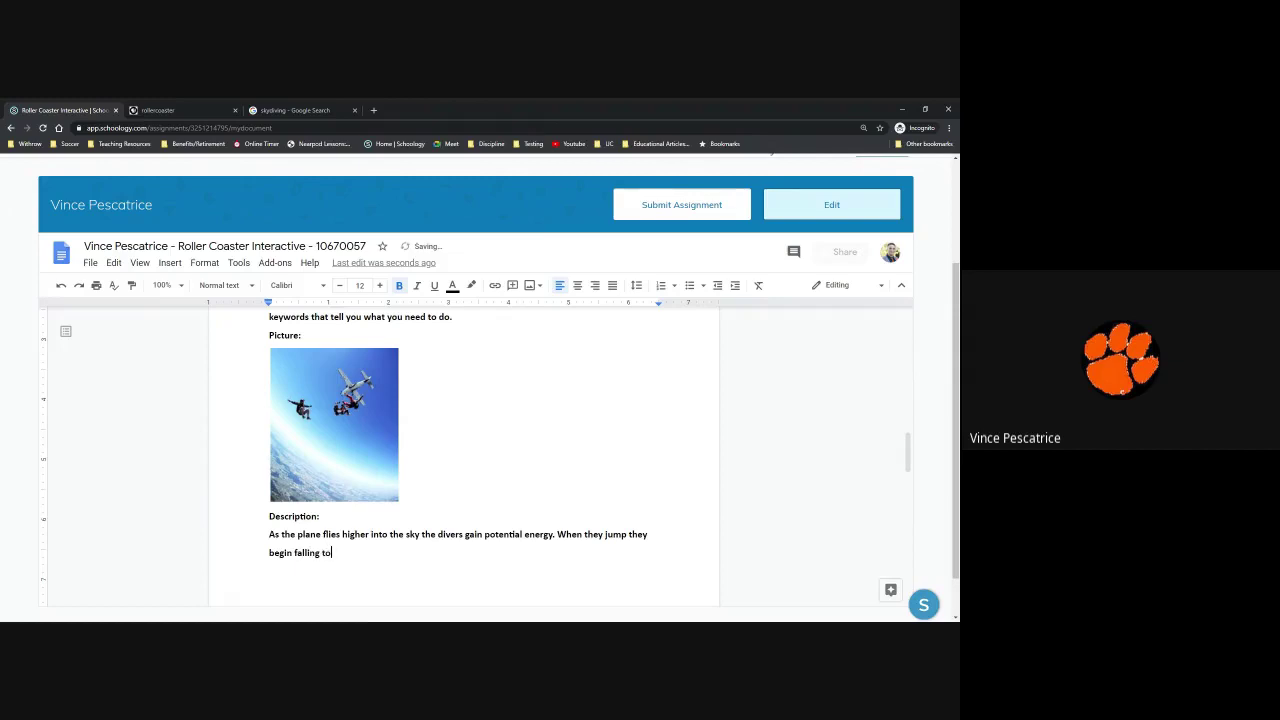
text(wards the ground gaining speed and ki)
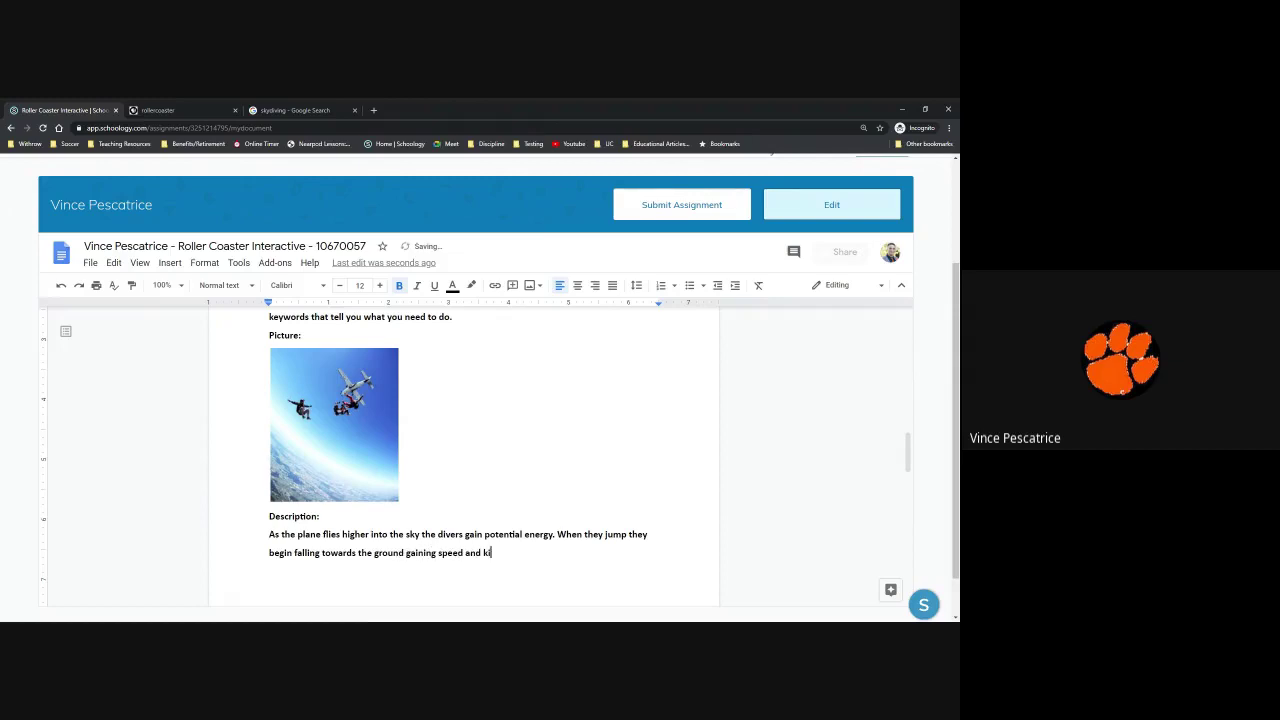
text(netic energy as they fall.)
click(313, 413)
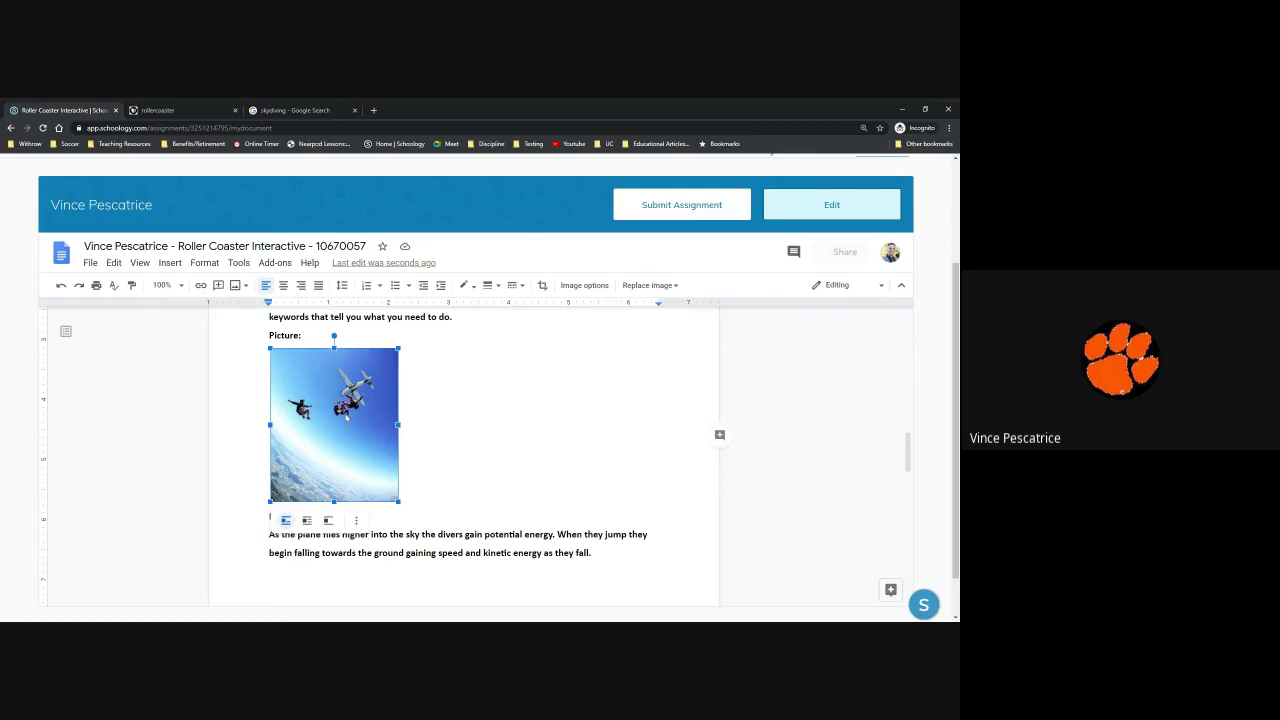
click(520, 440)
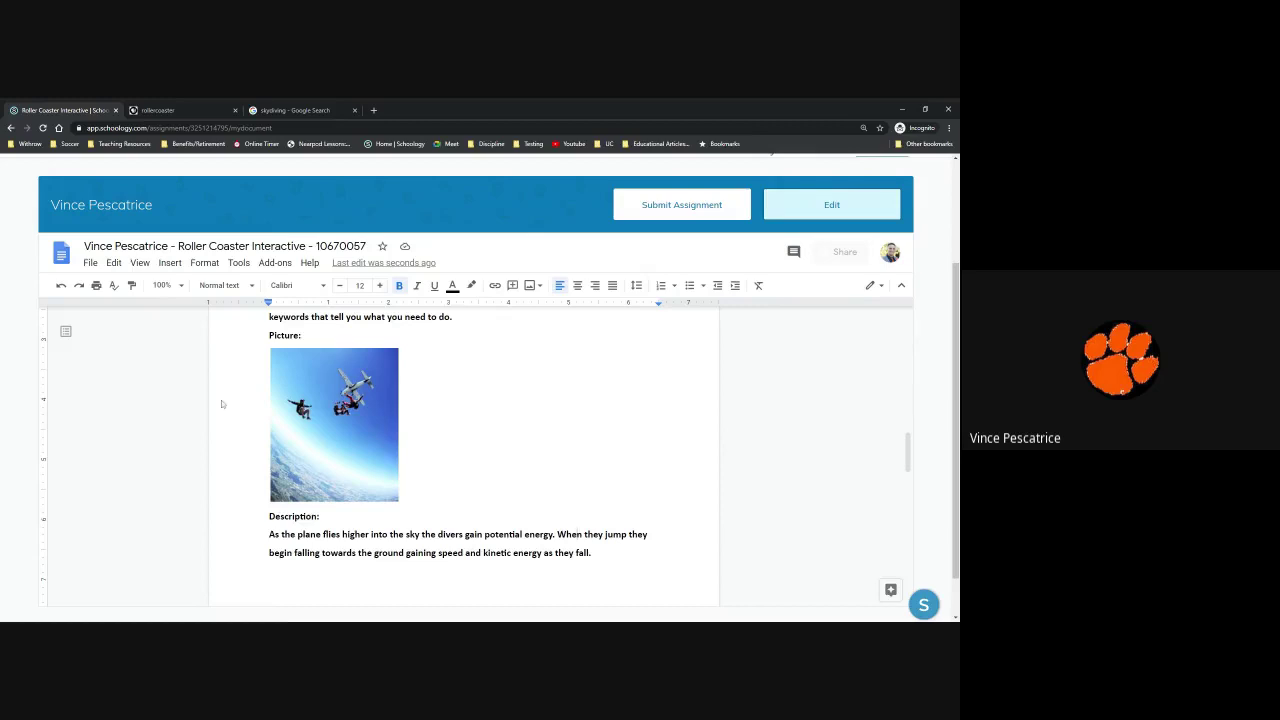
click(298, 421)
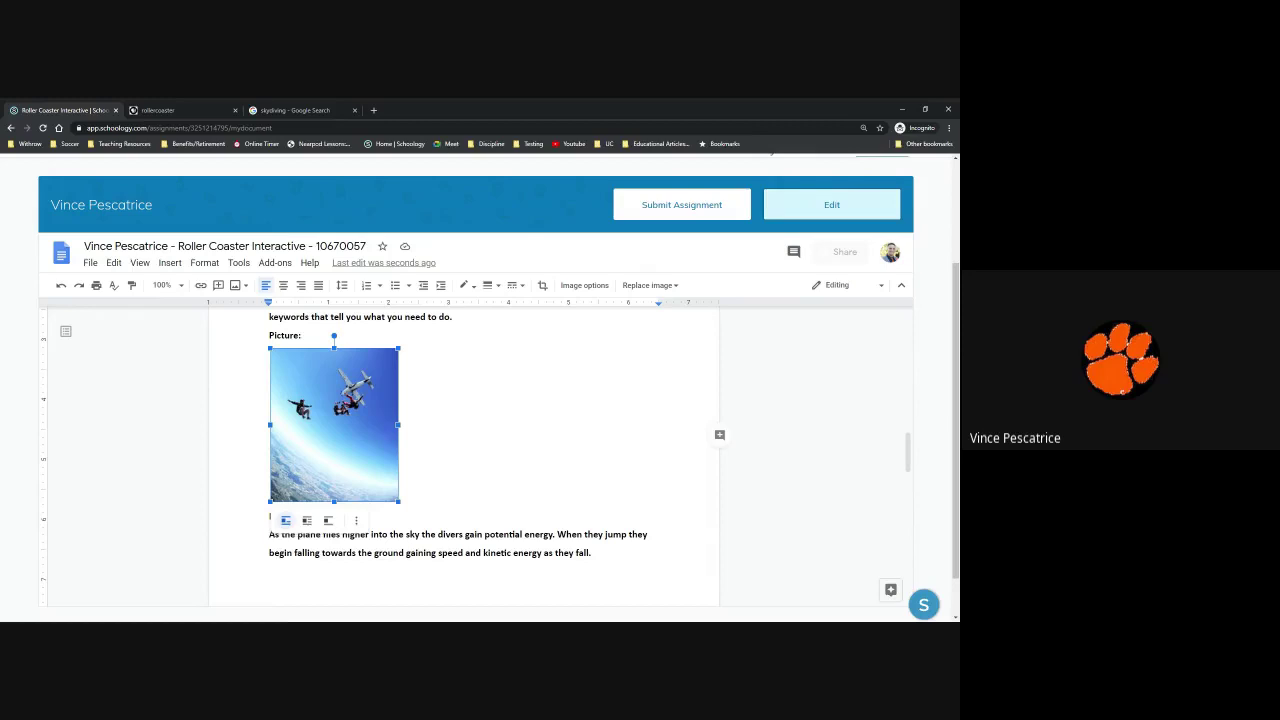
Delete the extra blank lines between the skydiving description and the "CER - Claim Evidence Reasoning" heading.
scroll(460, 450, down, 5)
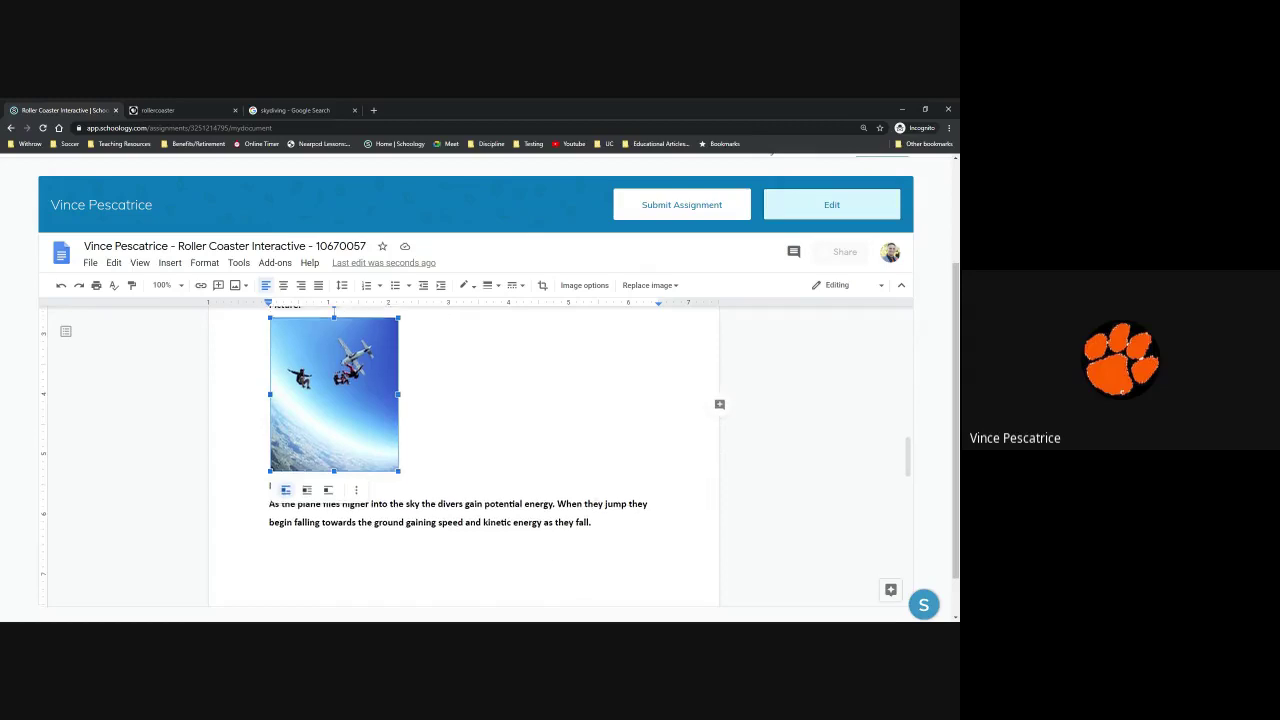
scroll(442, 517, up, 3)
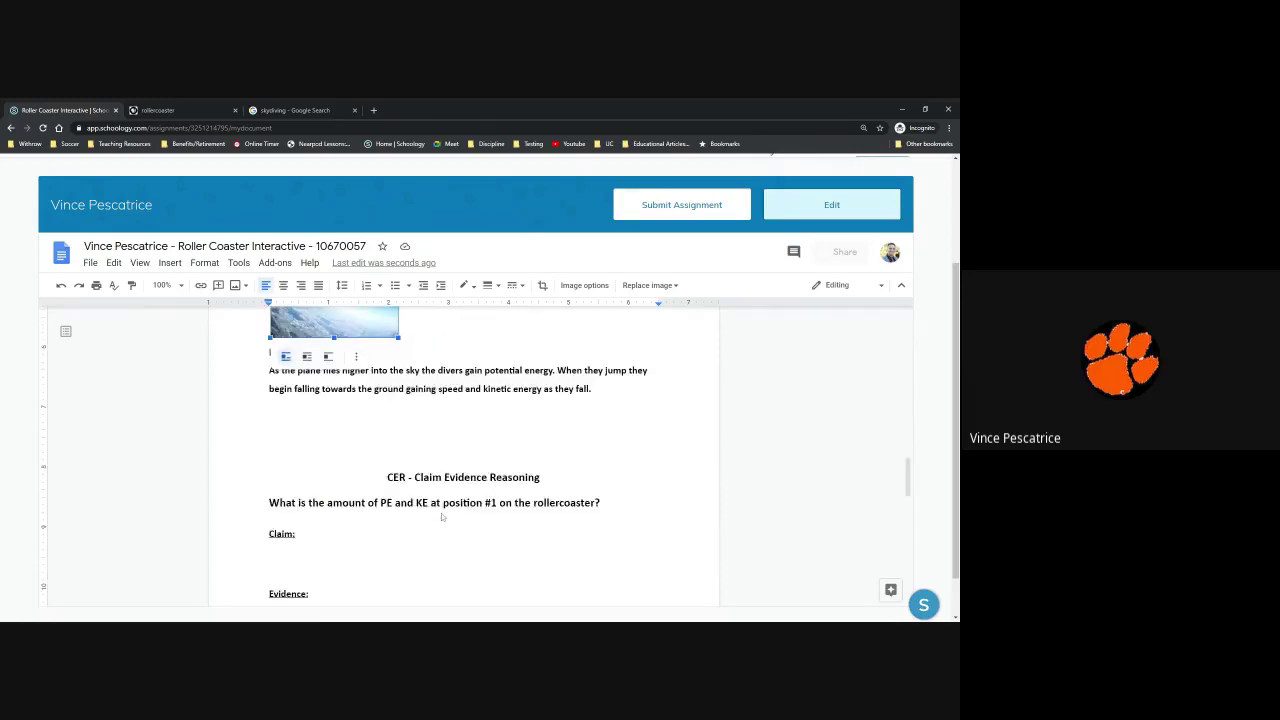
click(464, 464)
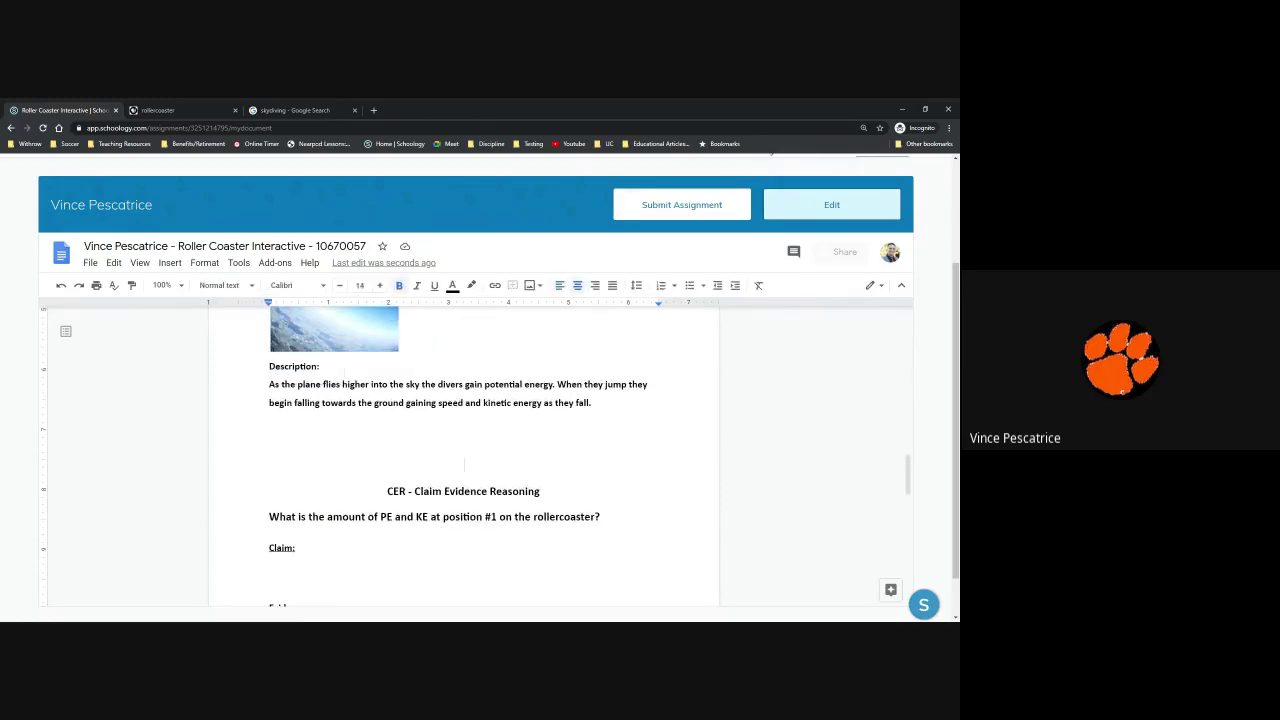
key(BackSpace)
key(BackSpace)
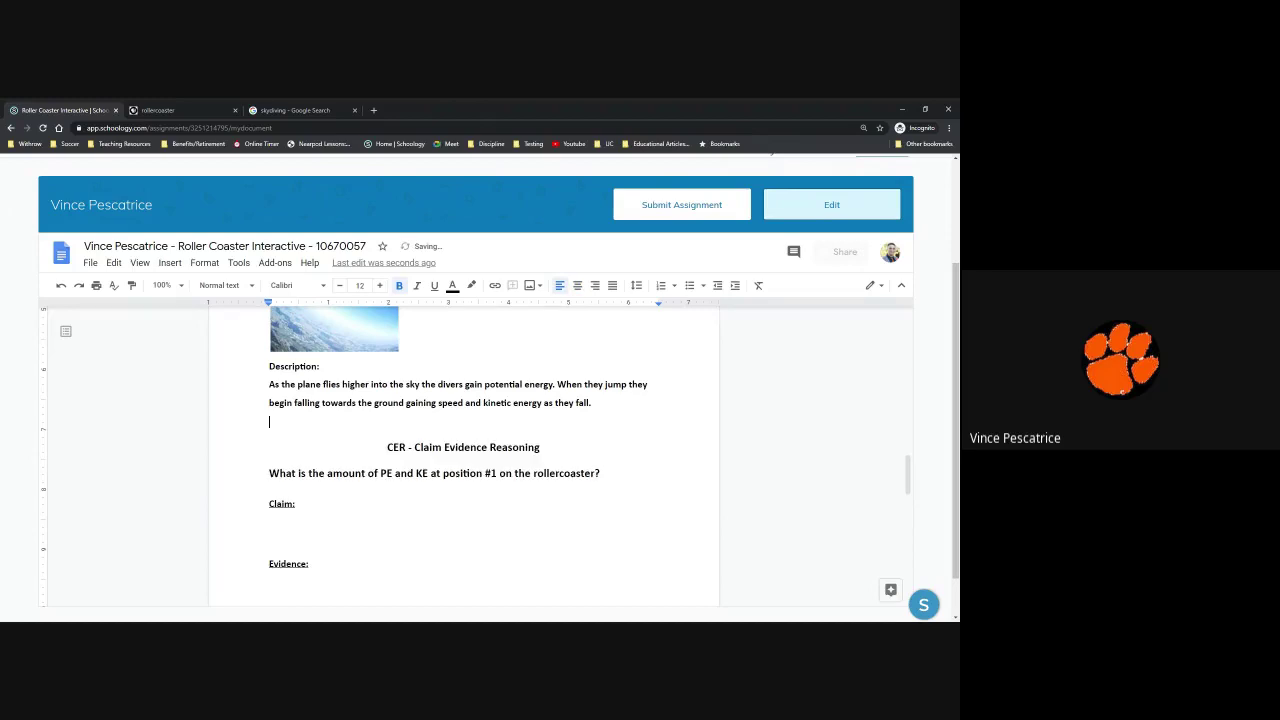
Read the CER question about PE and KE at position #1, and locate position 1 in the roller coaster picture.
scroll(463, 457, down, 1)
drag(269, 423, 570, 423)
click(429, 423)
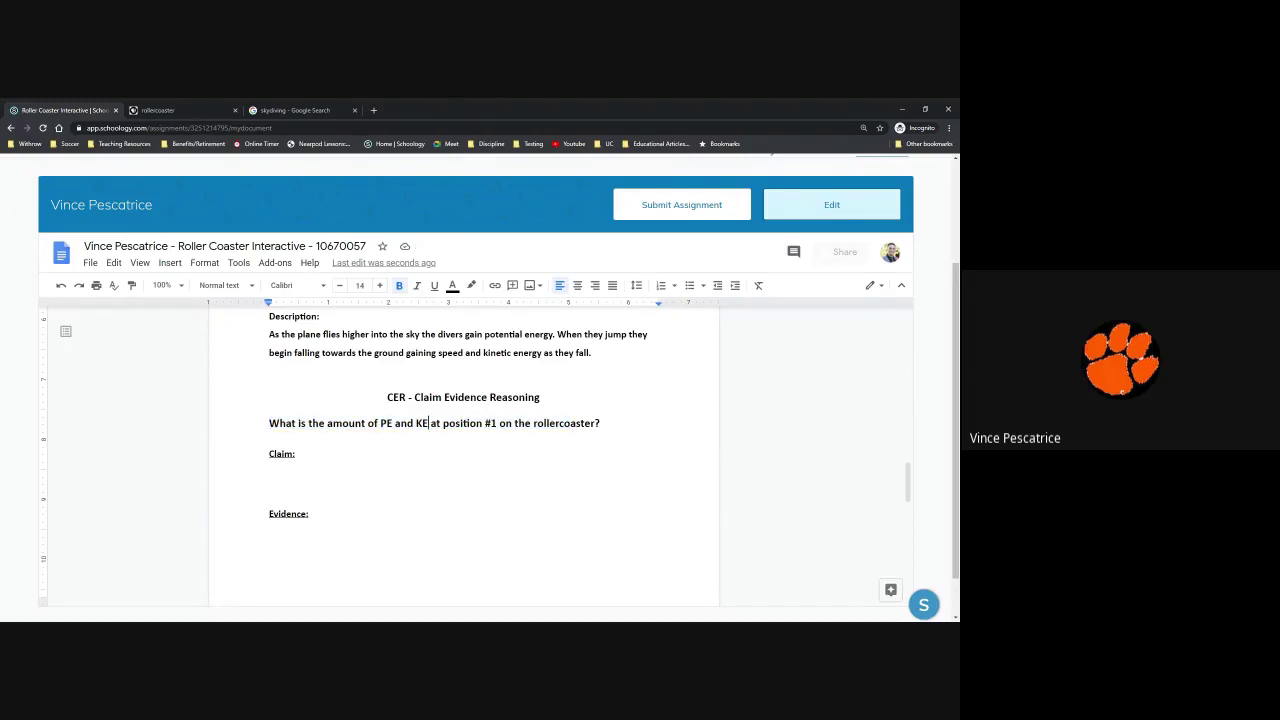
drag(380, 423, 395, 423)
click(297, 454)
scroll(463, 460, up, 5)
scroll(463, 460, up, 10)
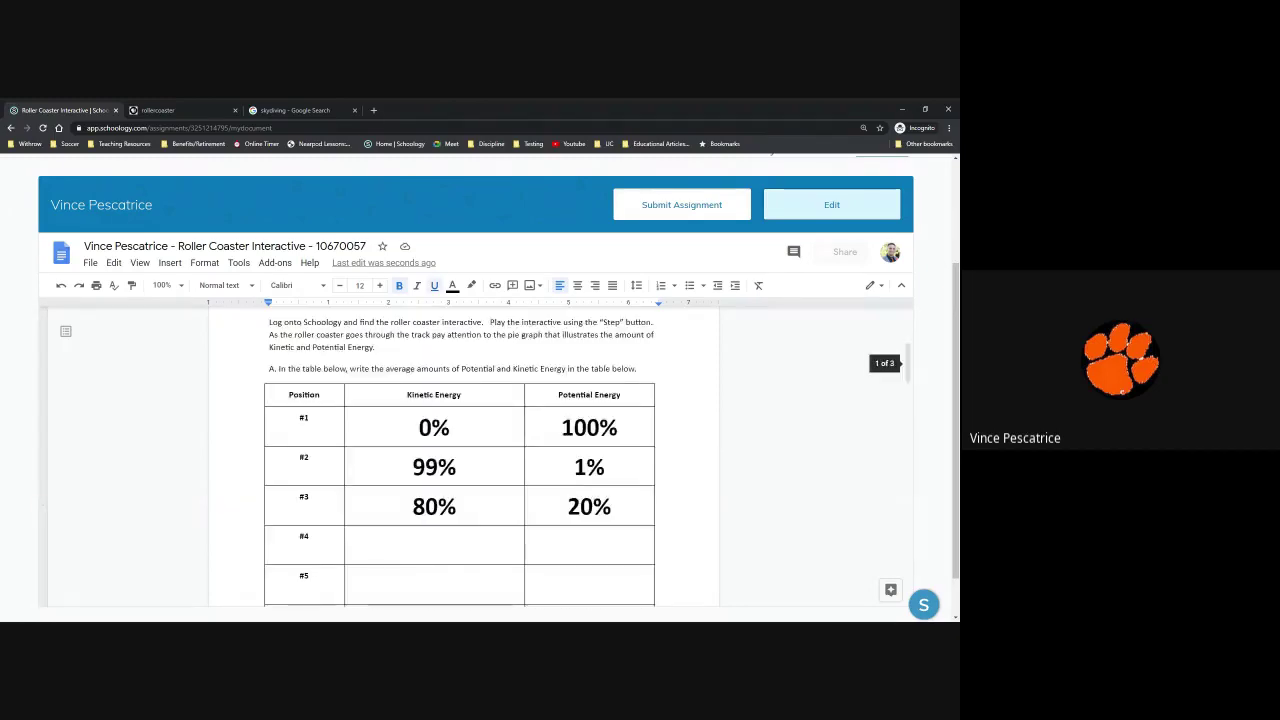
click(379, 456)
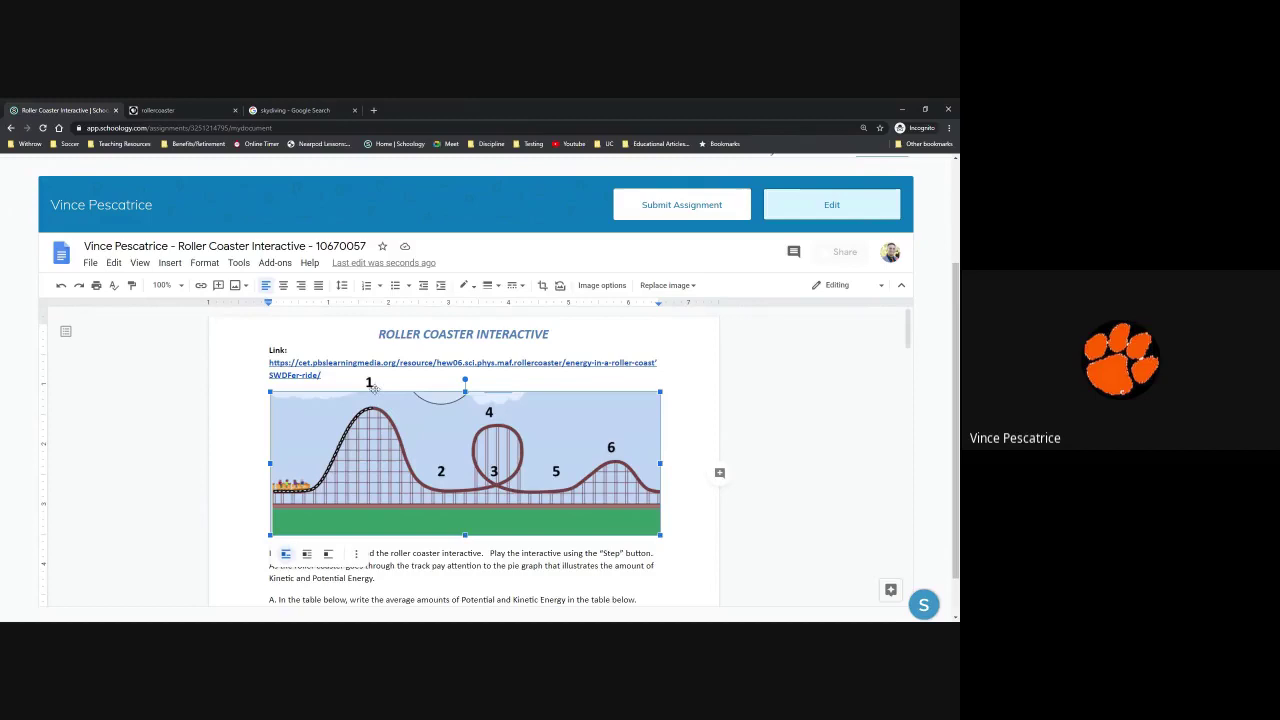
scroll(369, 387, down, 10)
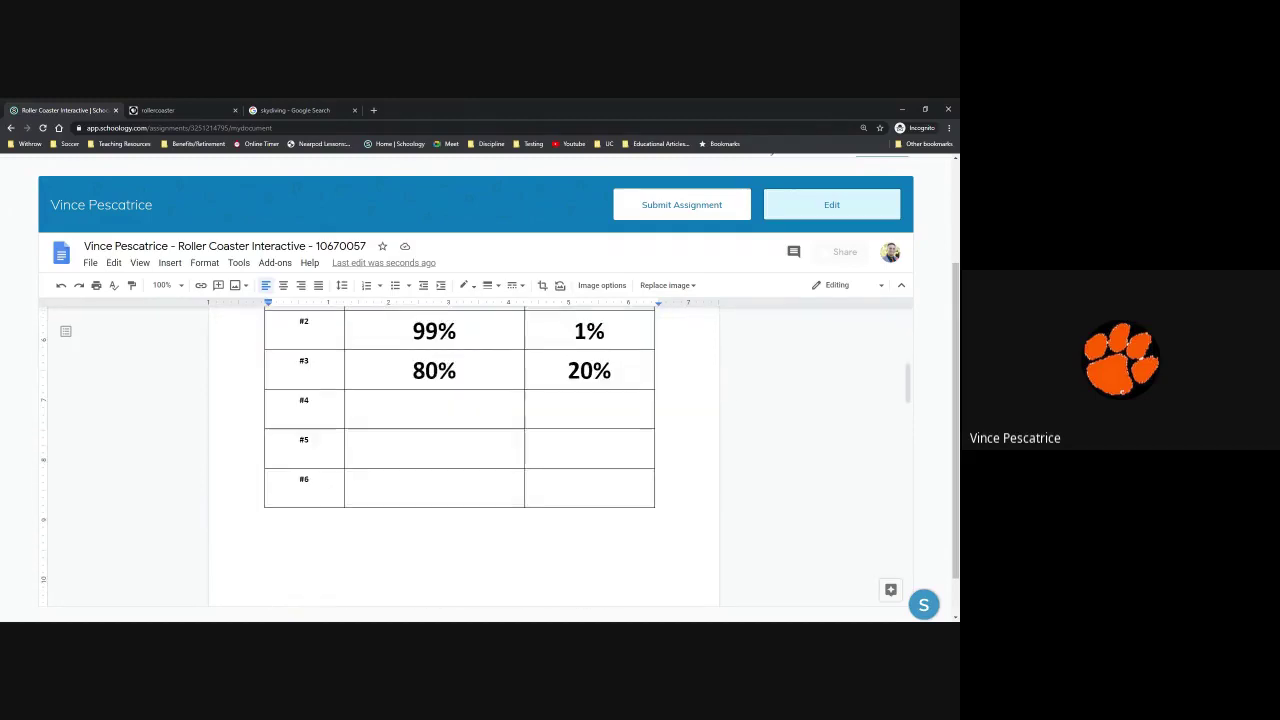
scroll(368, 382, up, 10)
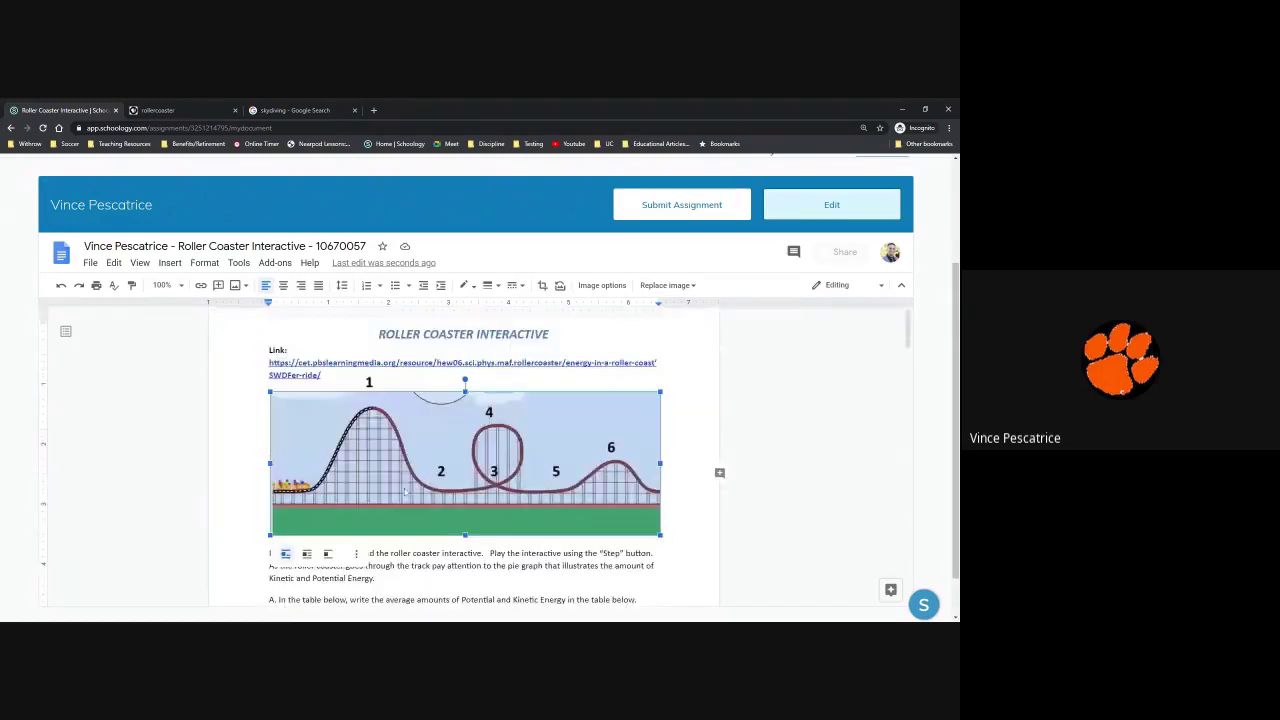
double_click(368, 382)
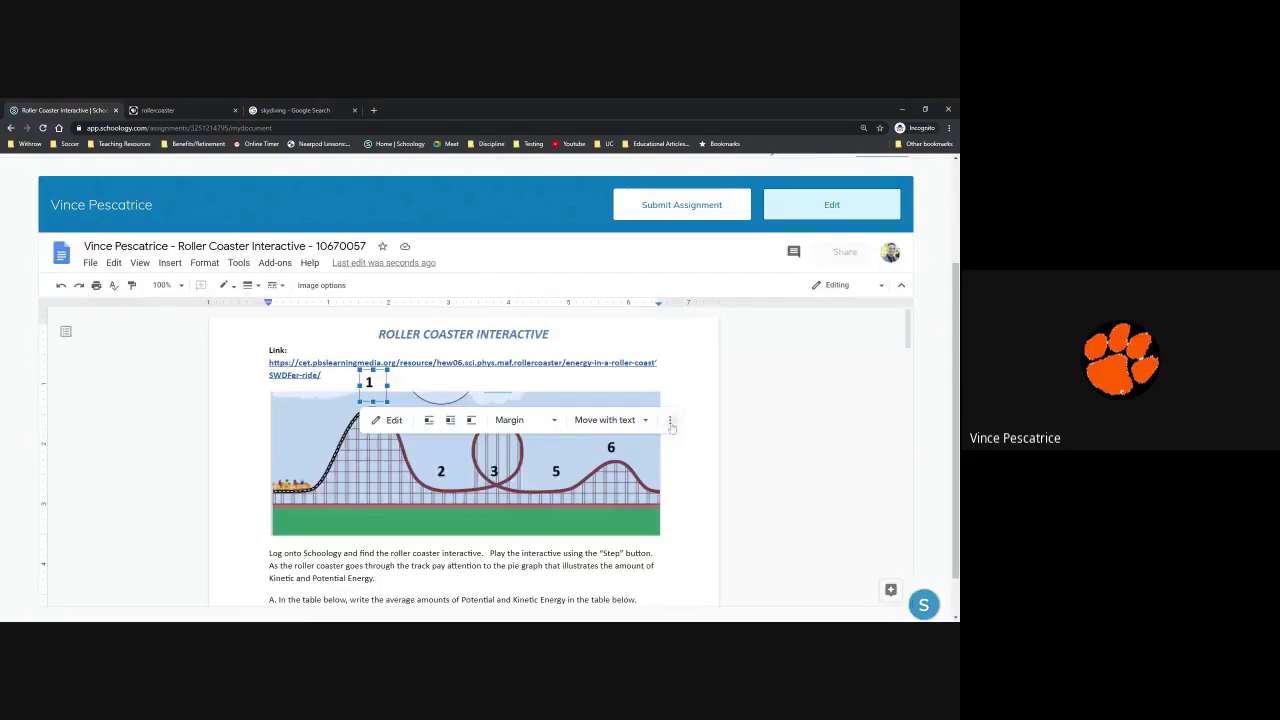
double_click(682, 470)
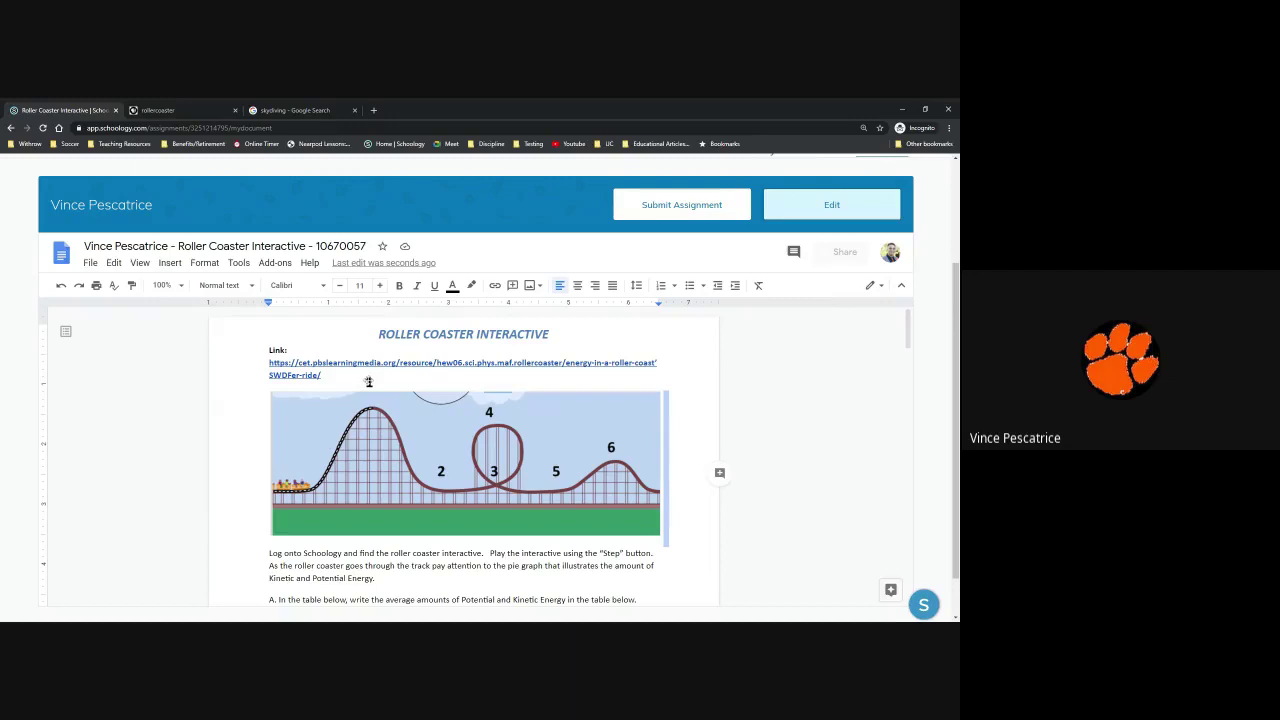
Check the kinetic and potential energy entries for position #1 in the table, and return to the CER section.
scroll(368, 381, down, 3)
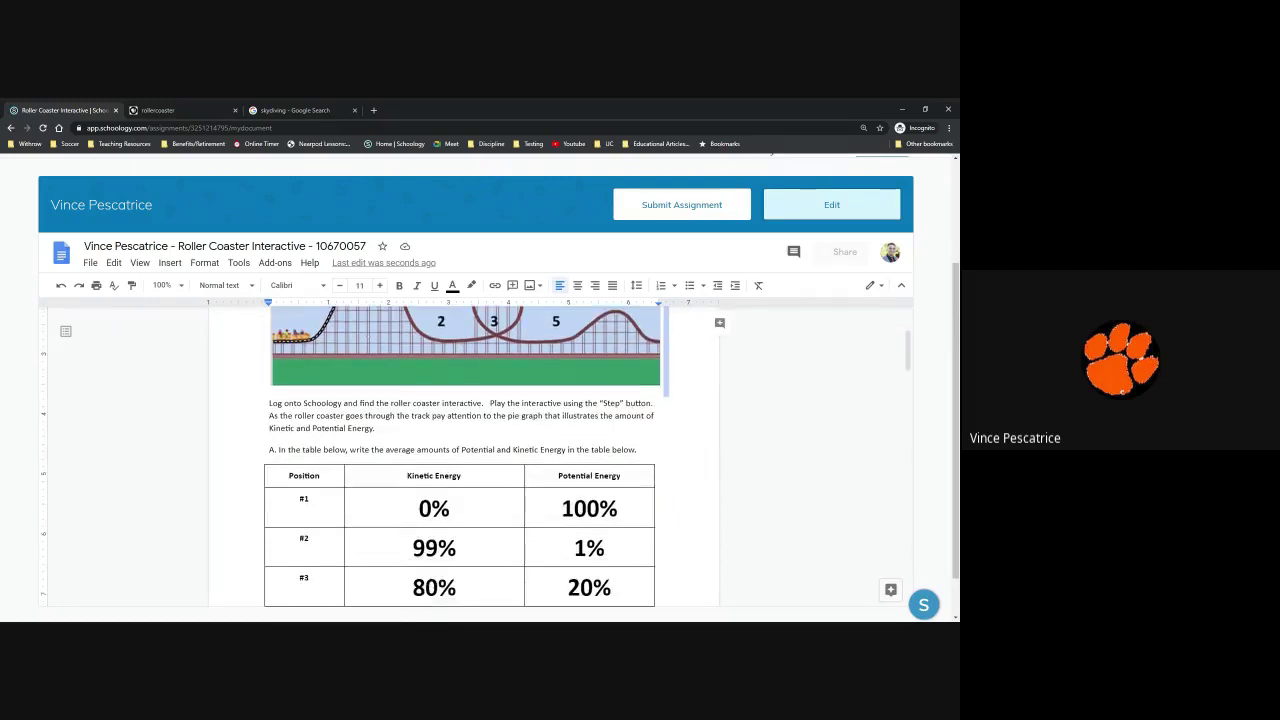
drag(434, 508, 589, 508)
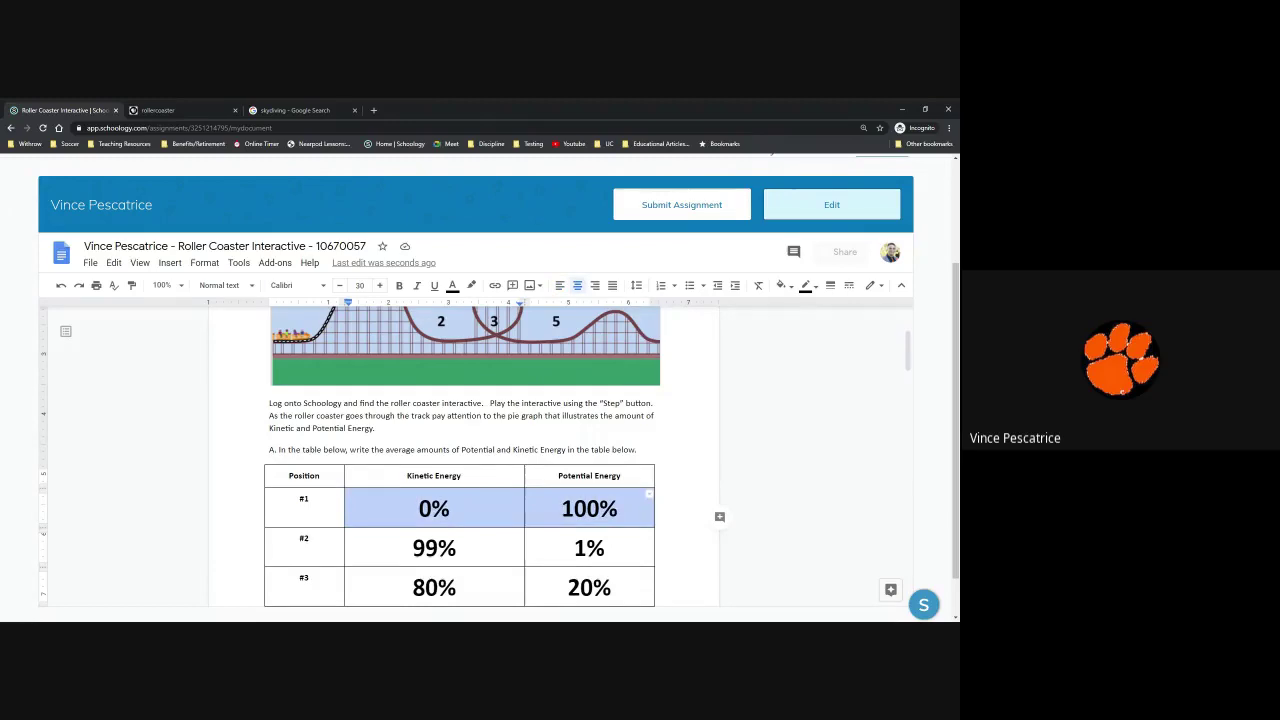
click(622, 476)
scroll(463, 455, down, 5)
scroll(463, 455, down, 4)
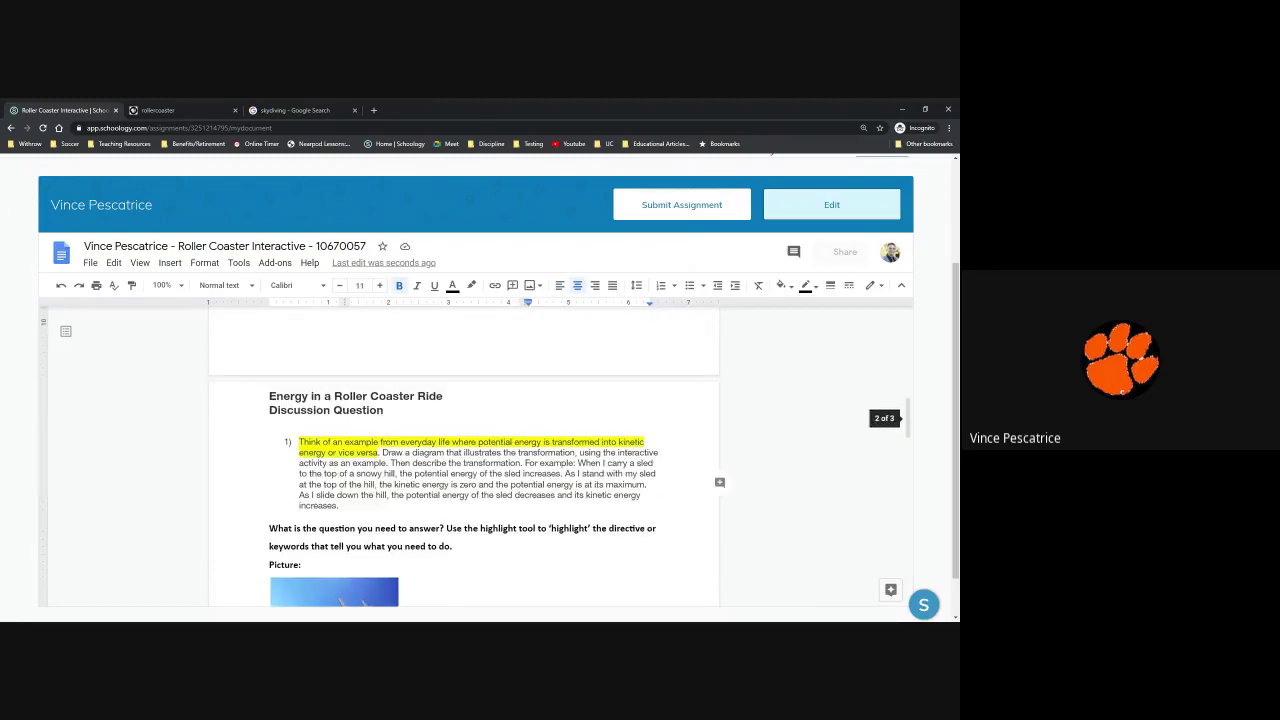
scroll(463, 455, down, 9)
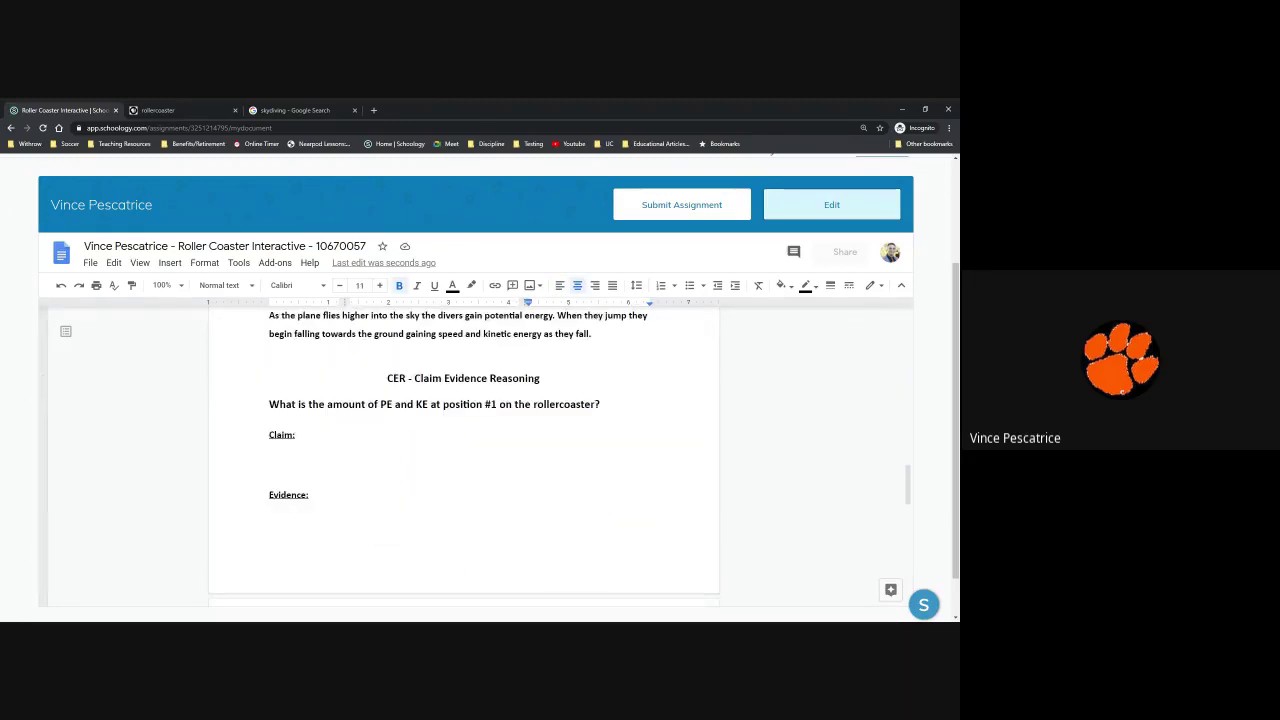
Review the Claim, Evidence and Reasoning headings and the answer space under each in the CER section.
click(310, 495)
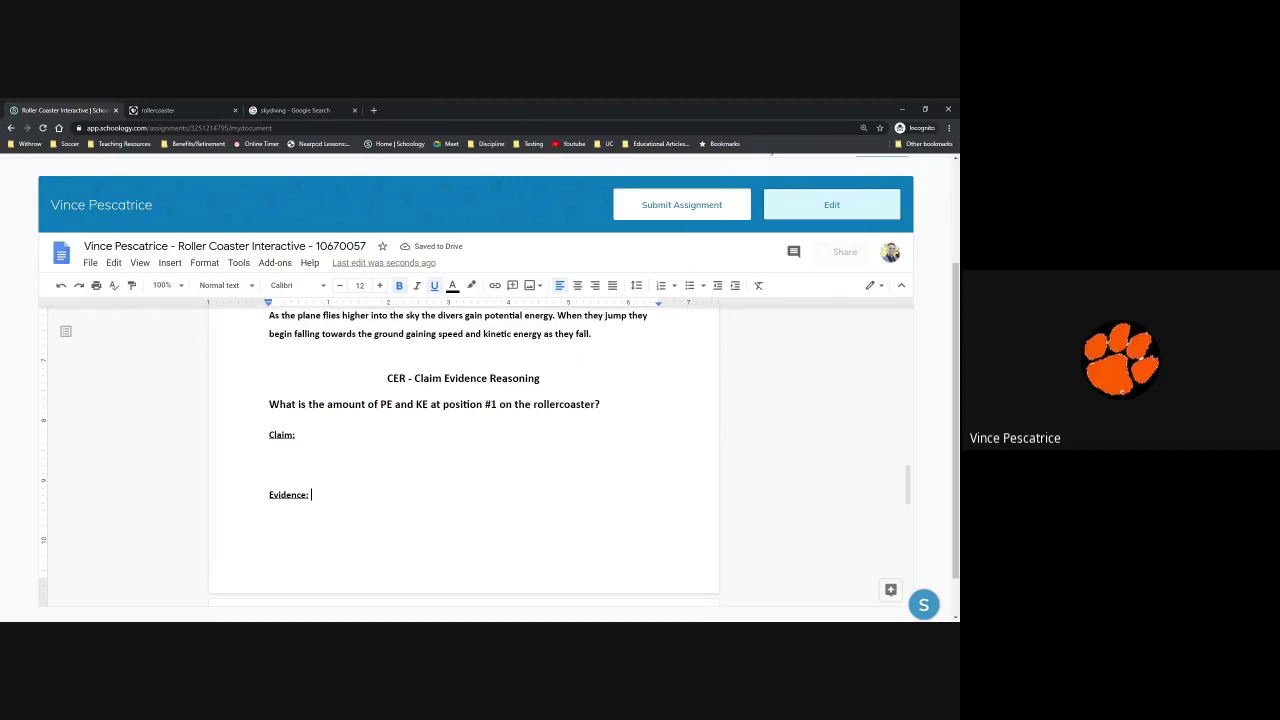
scroll(475, 455, down, 3)
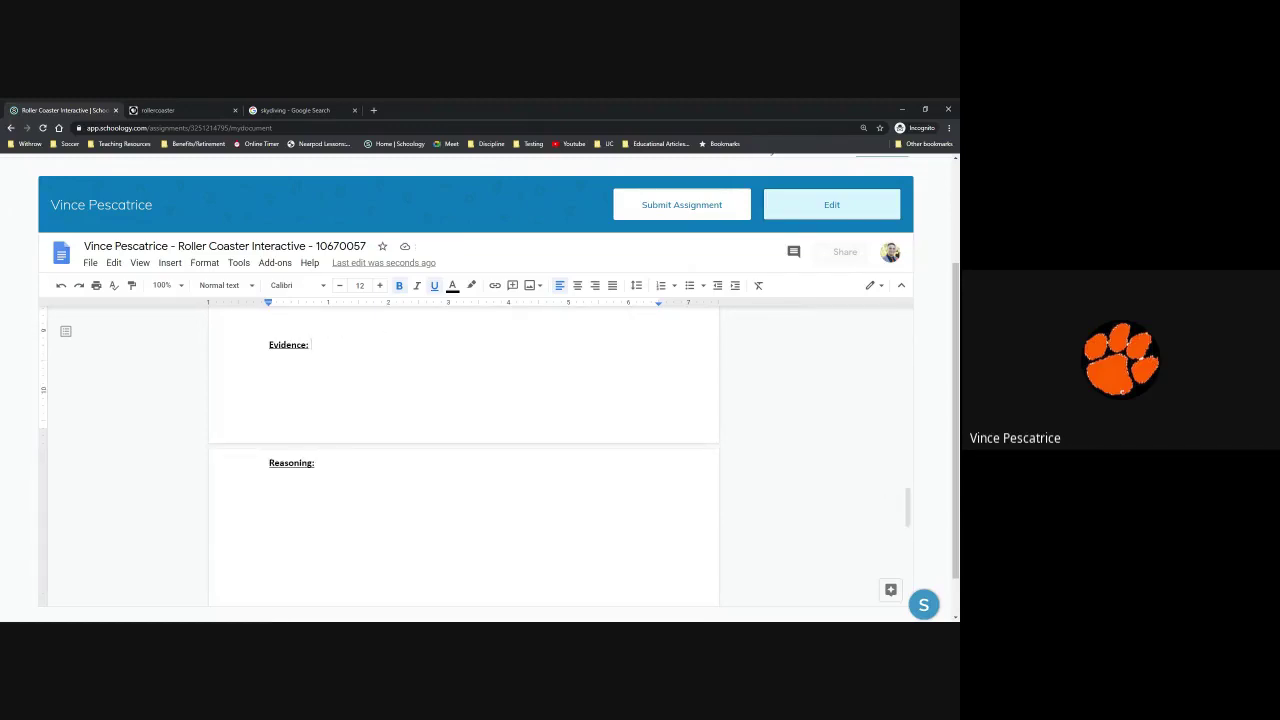
double_click(313, 346)
click(317, 463)
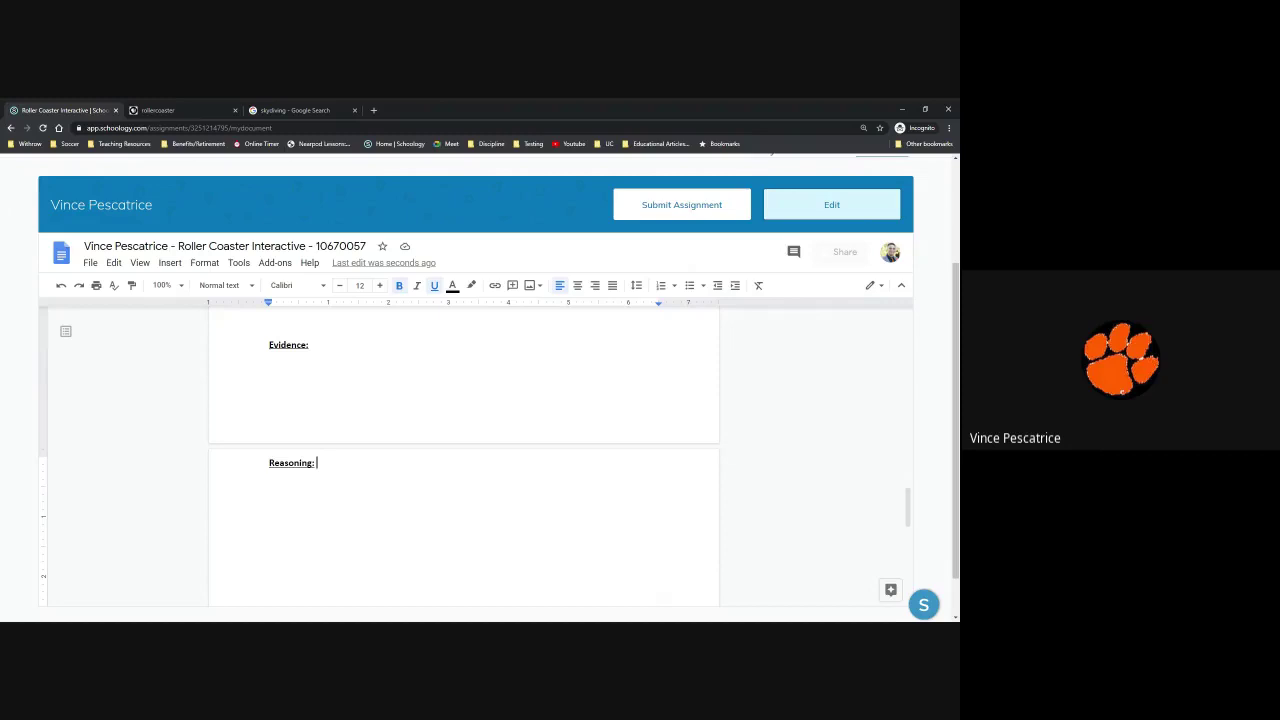
scroll(464, 456, up, 1)
scroll(464, 456, up, 3)
scroll(464, 456, down, 1)
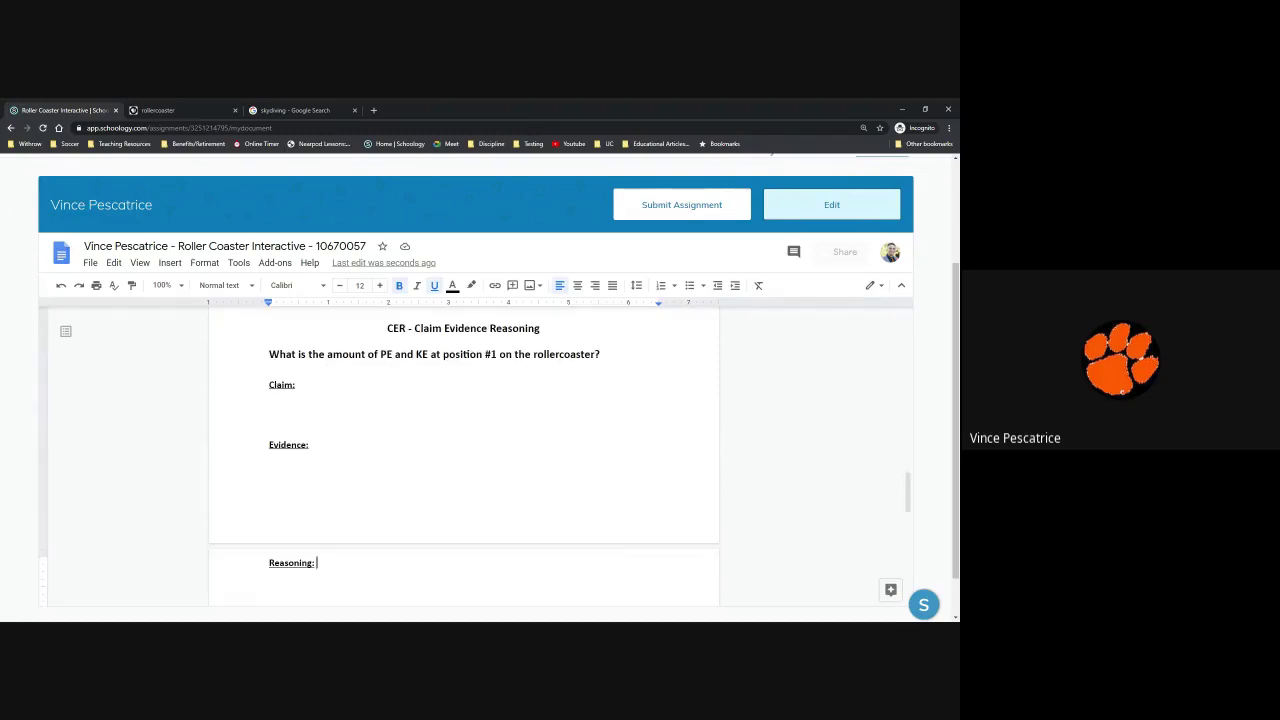
drag(298, 386, 312, 505)
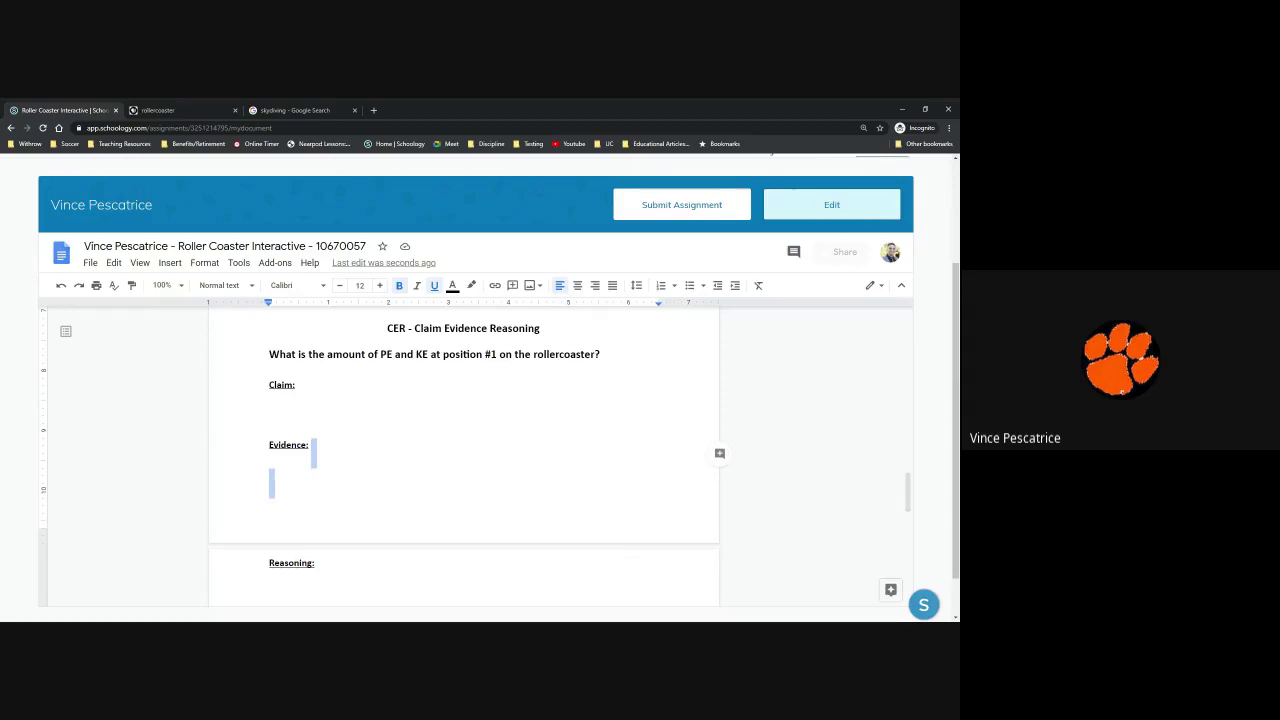
drag(318, 566, 310, 552)
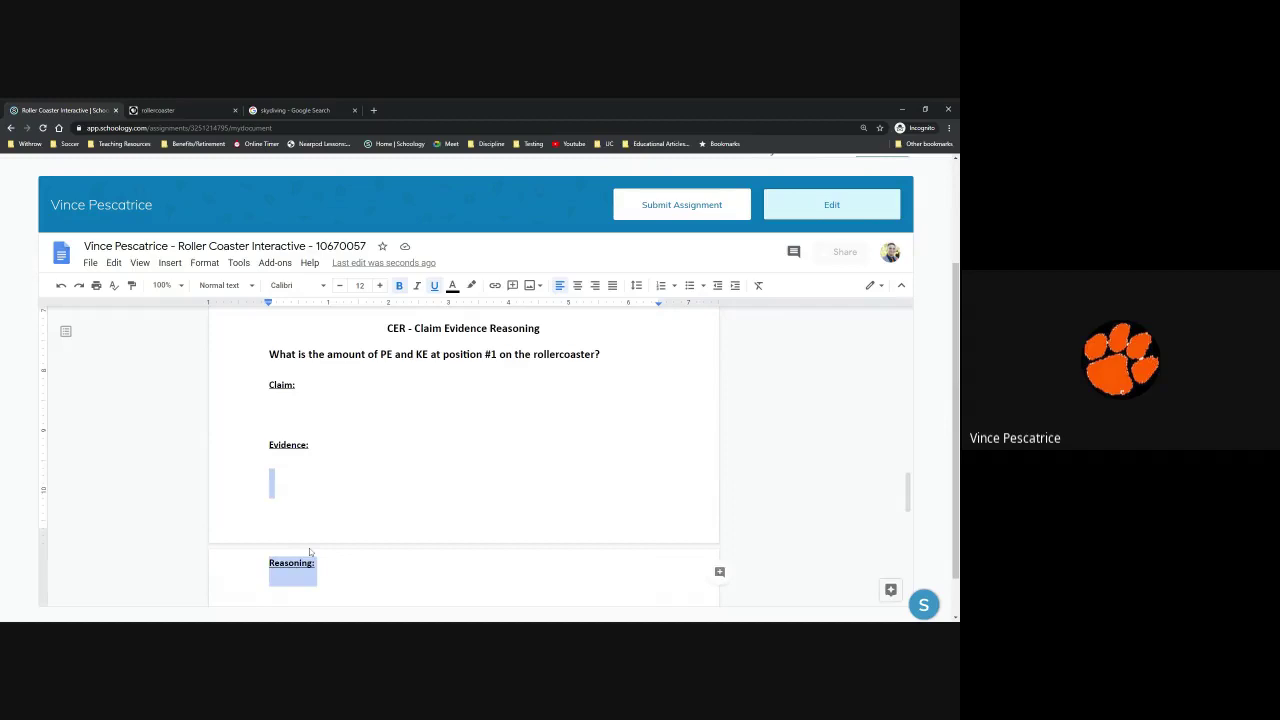
click(299, 563)
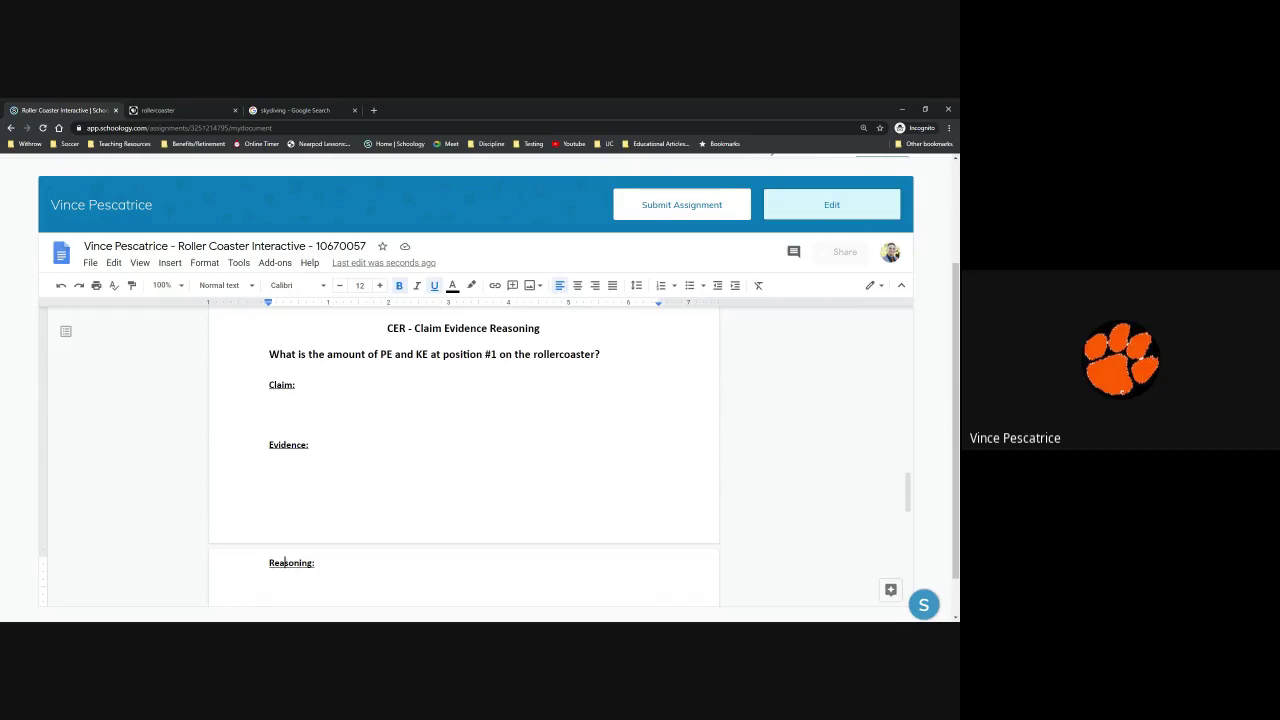
triple_click(285, 563)
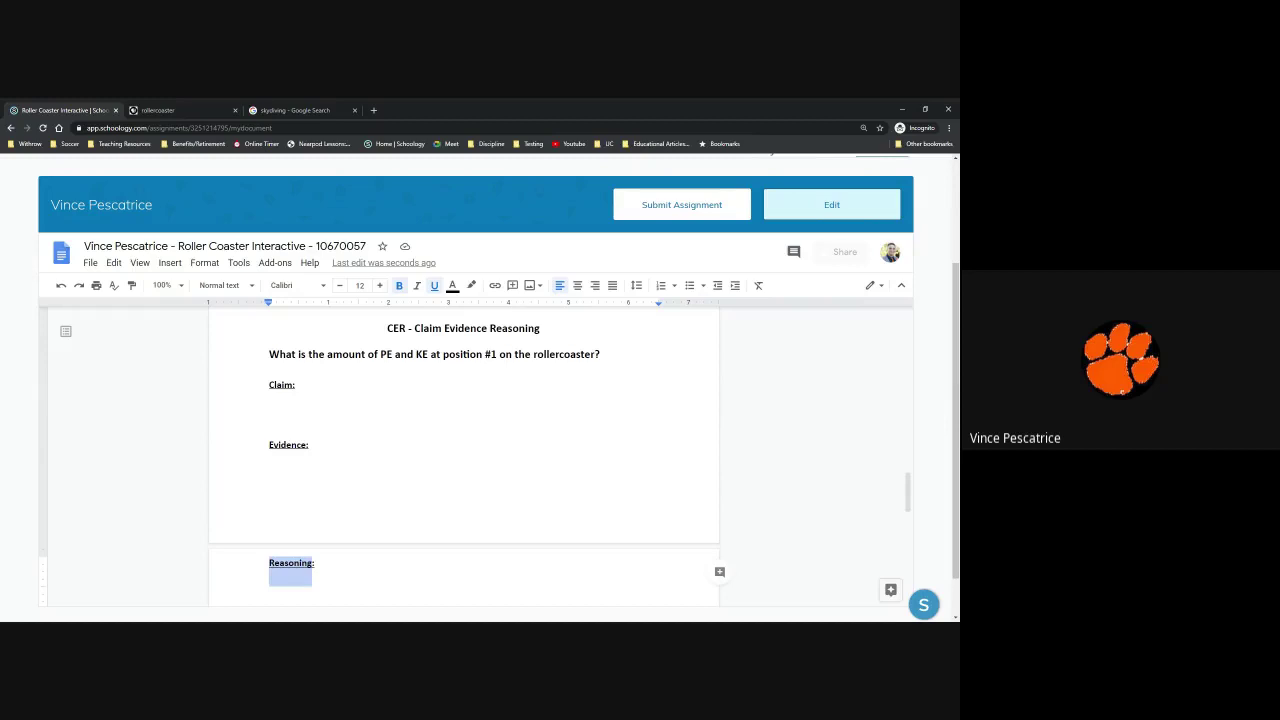
click(317, 563)
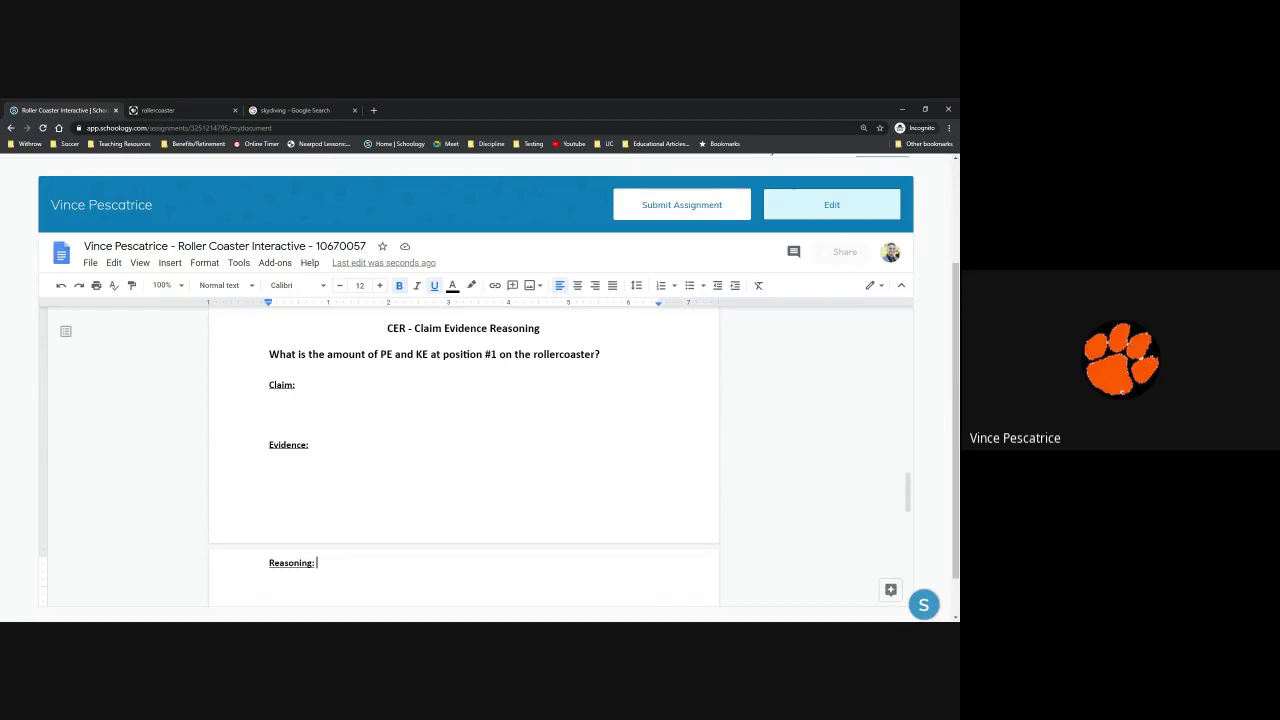
click(296, 385)
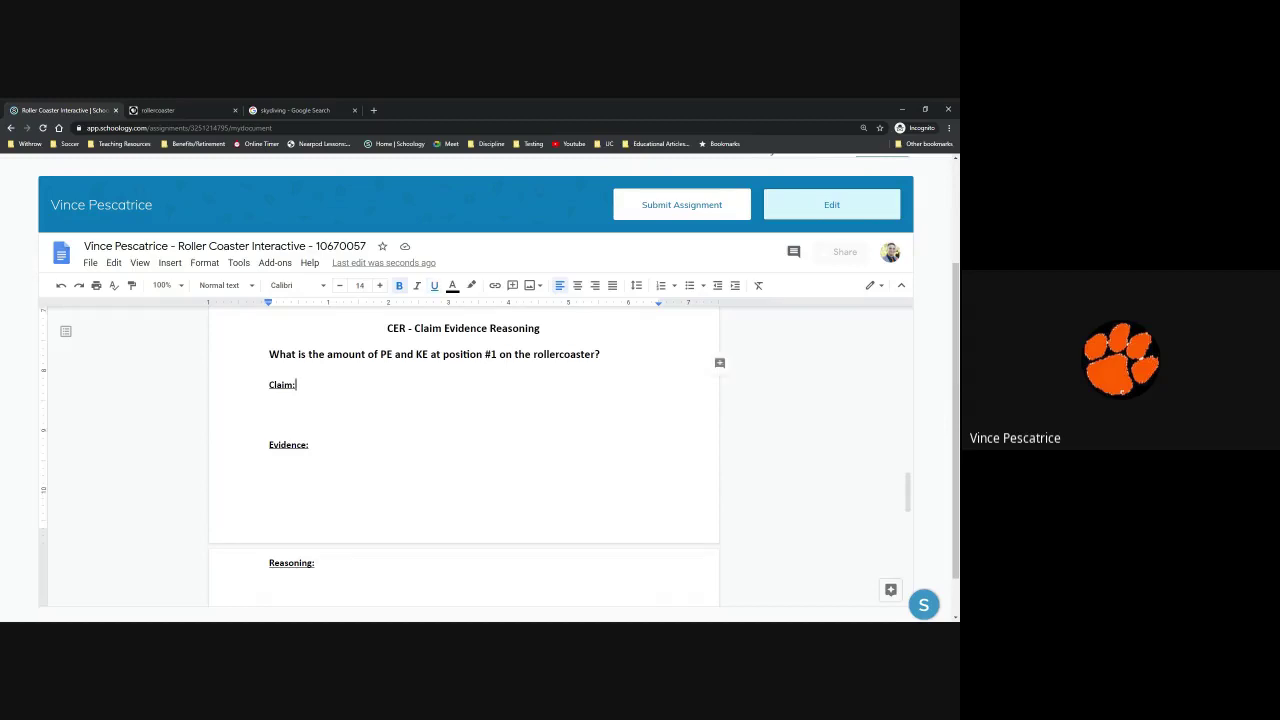
Delete the blank space between the "Evidence:" and "Reasoning:" headings in the CER section.
scroll(348, 477, up, 20)
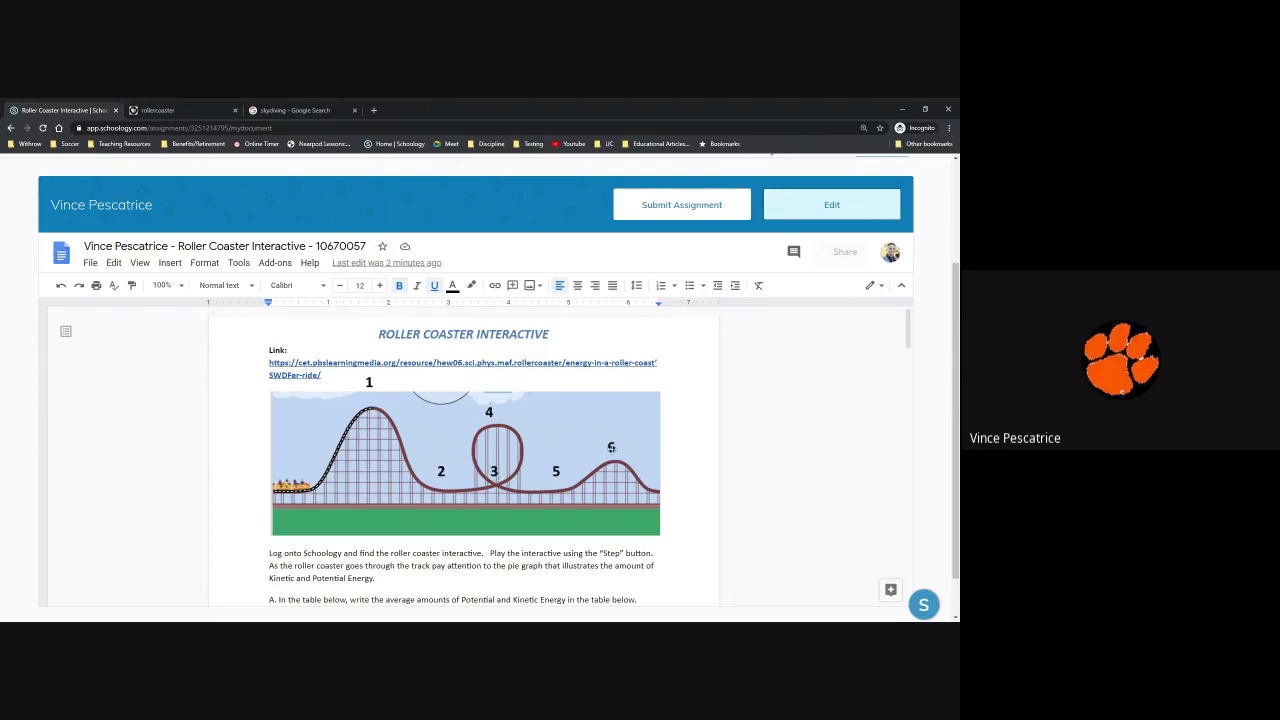
scroll(611, 447, down, 15)
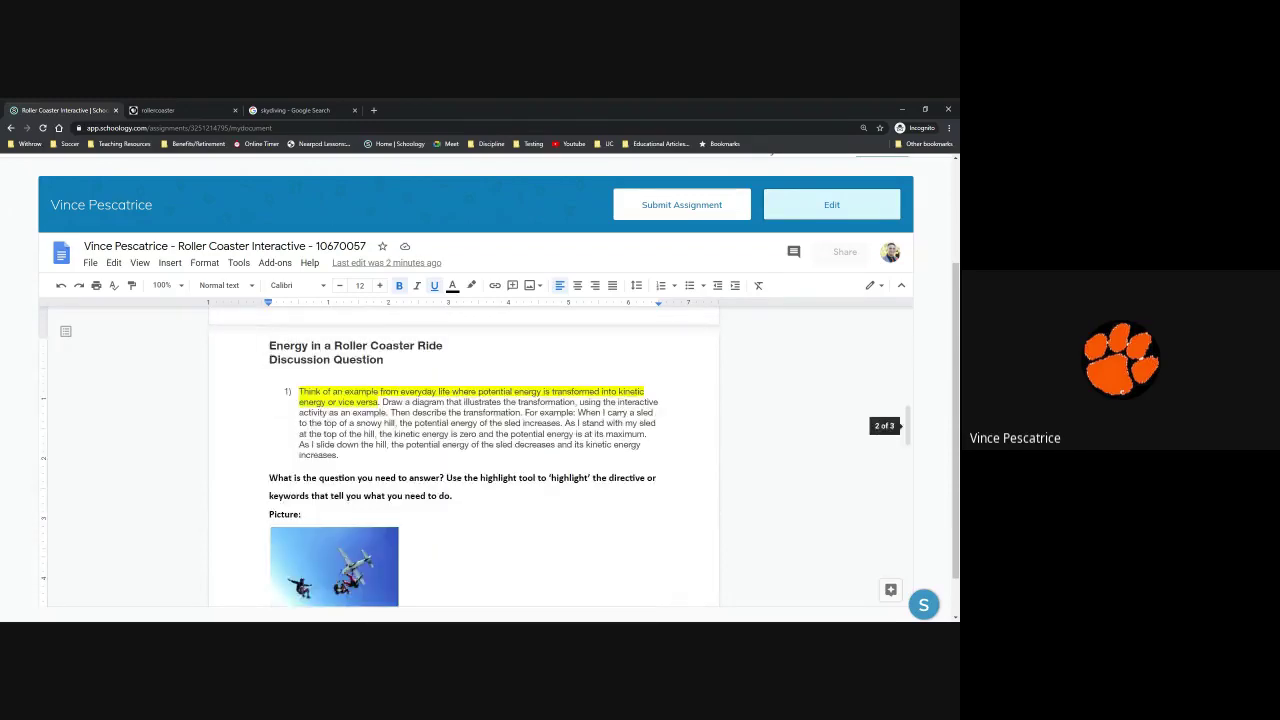
scroll(463, 450, down, 3)
scroll(463, 450, up, 7)
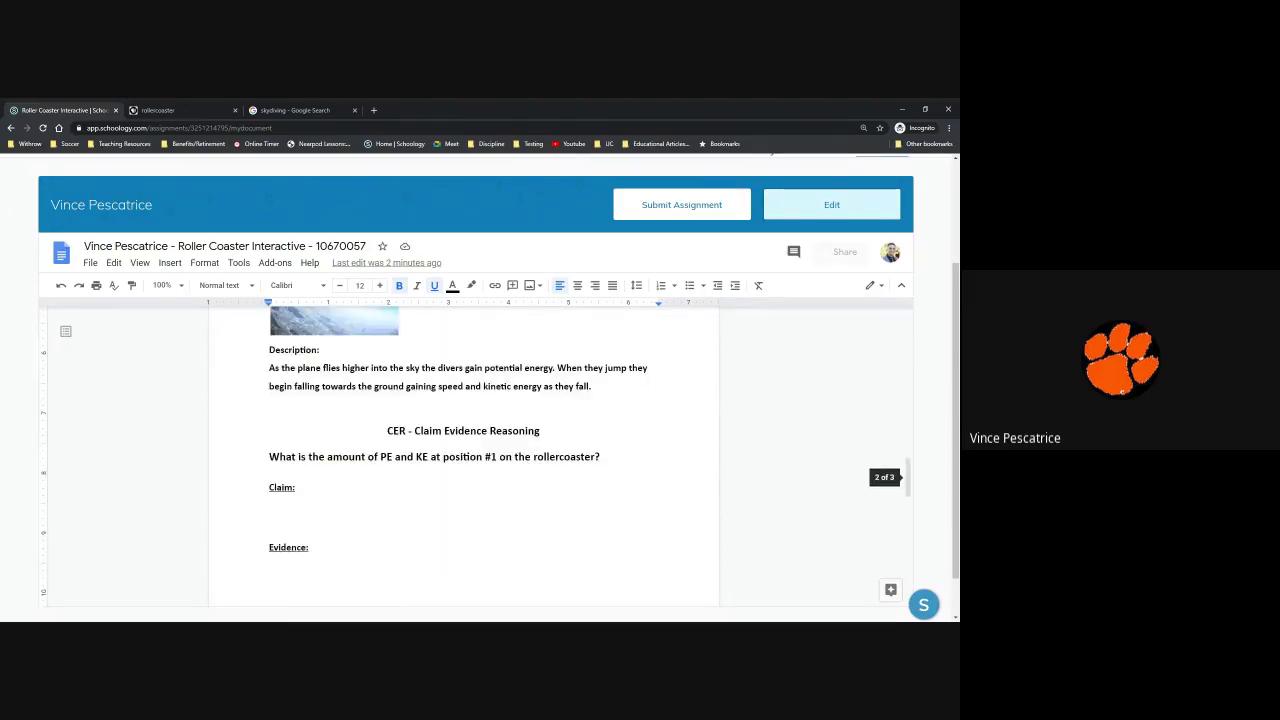
scroll(463, 450, down, 3)
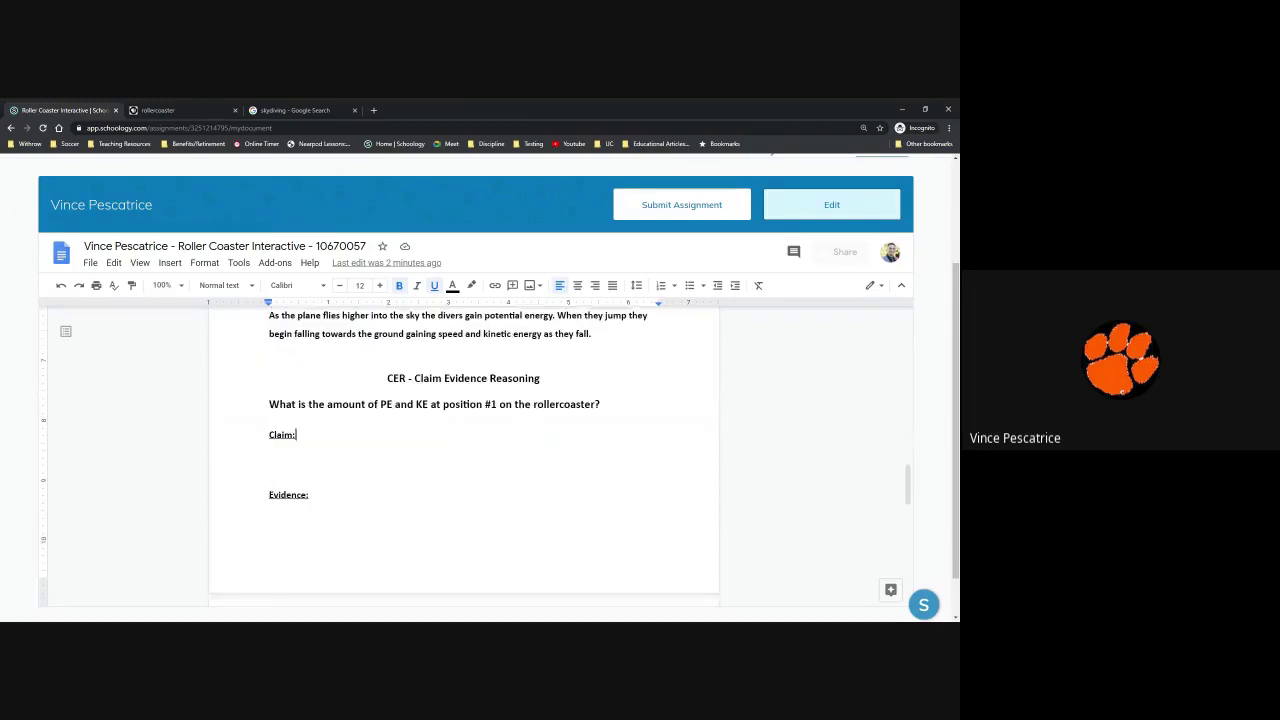
click(270, 524)
key(BackSpace)
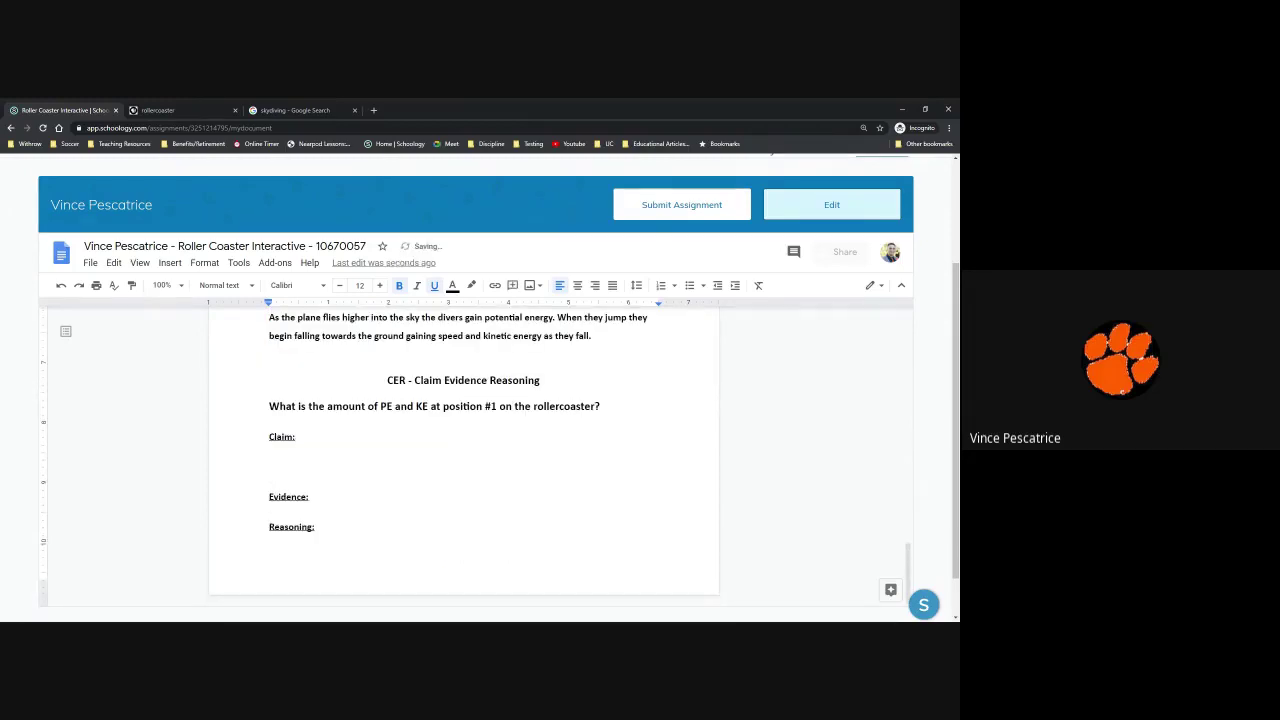
Remove the blank space between the "Claim:" and "Evidence:" headings, and add "what happened" after "Claim:".
click(296, 436)
click(270, 466)
key(BackSpace)
text(what ha)
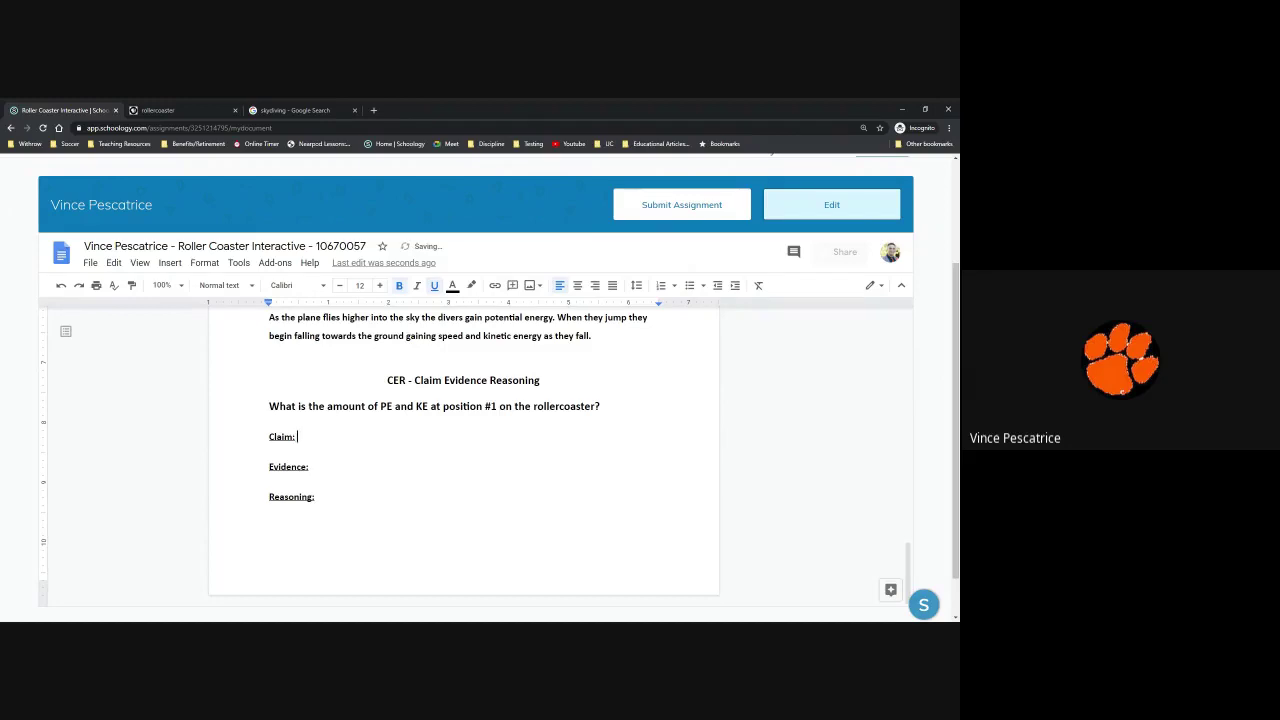
text(ppened)
Add "data on what you observed" after the "Evidence:" heading in the CER section.
click(311, 467)
text(data on what yo)
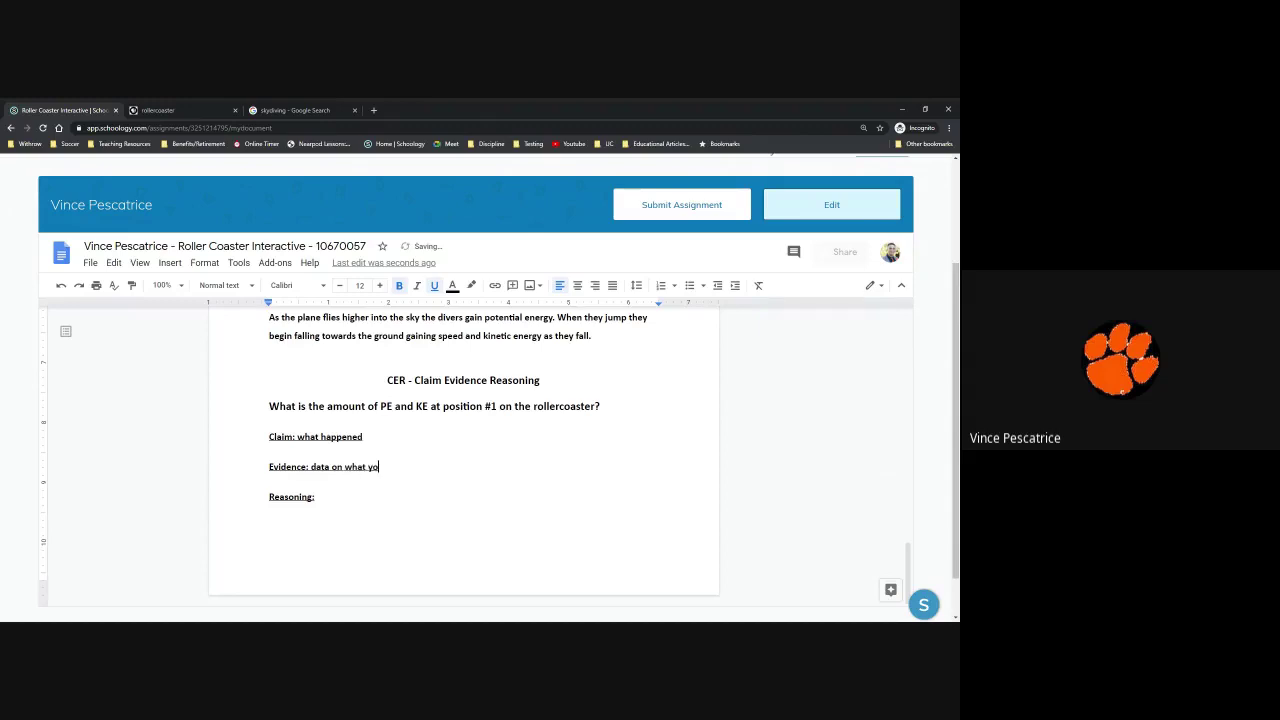
text(u abserved)
key(ctrl+BackSpace)
text(observed)
Add "why your data backs up your claim using scientific concepts" after the "Reasoning:" heading.
text(why yo)
text(ur da)
text(ta backs u)
text(p y)
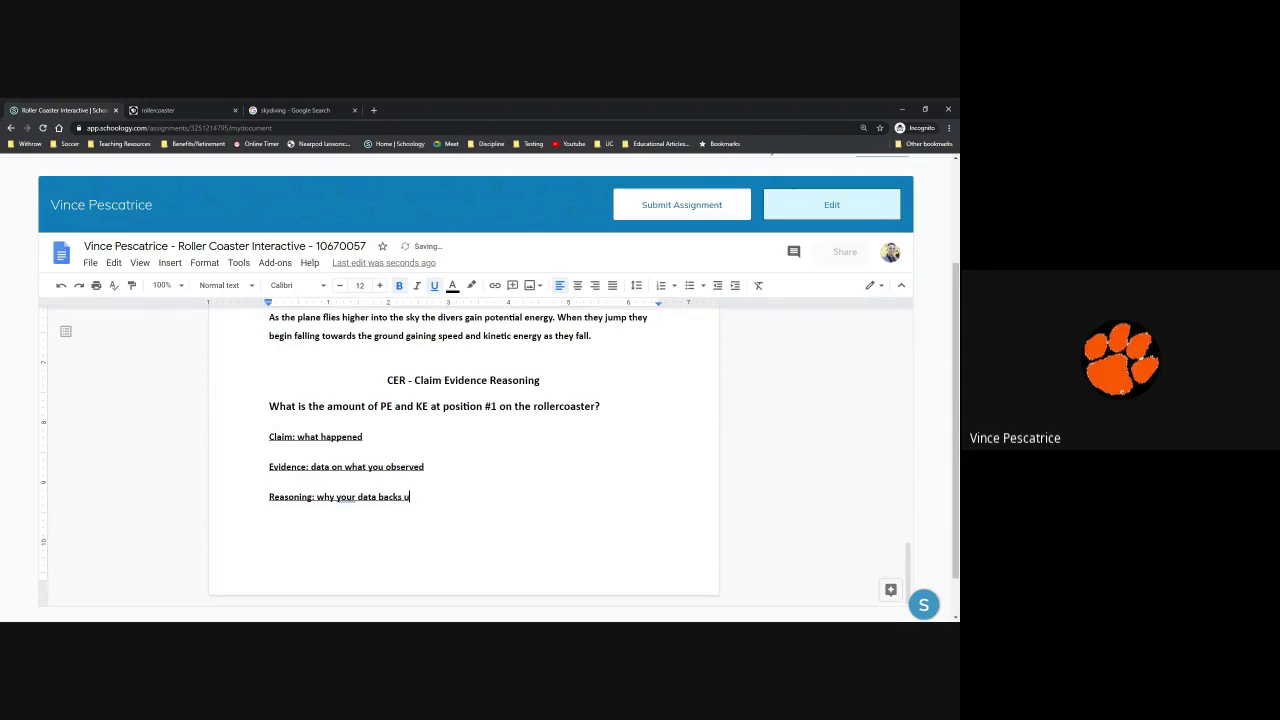
text(our claim s)
key(BackSpace)
text(using scientif)
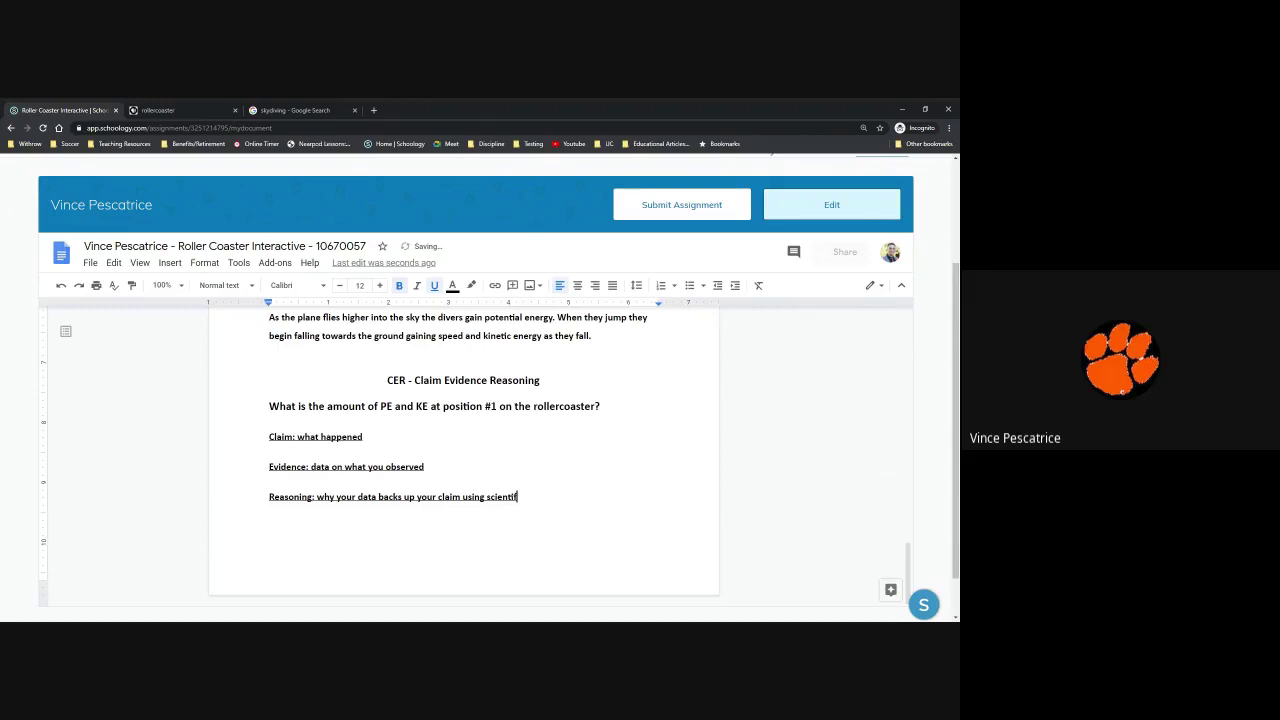
text(ic concepts)
click(313, 107)
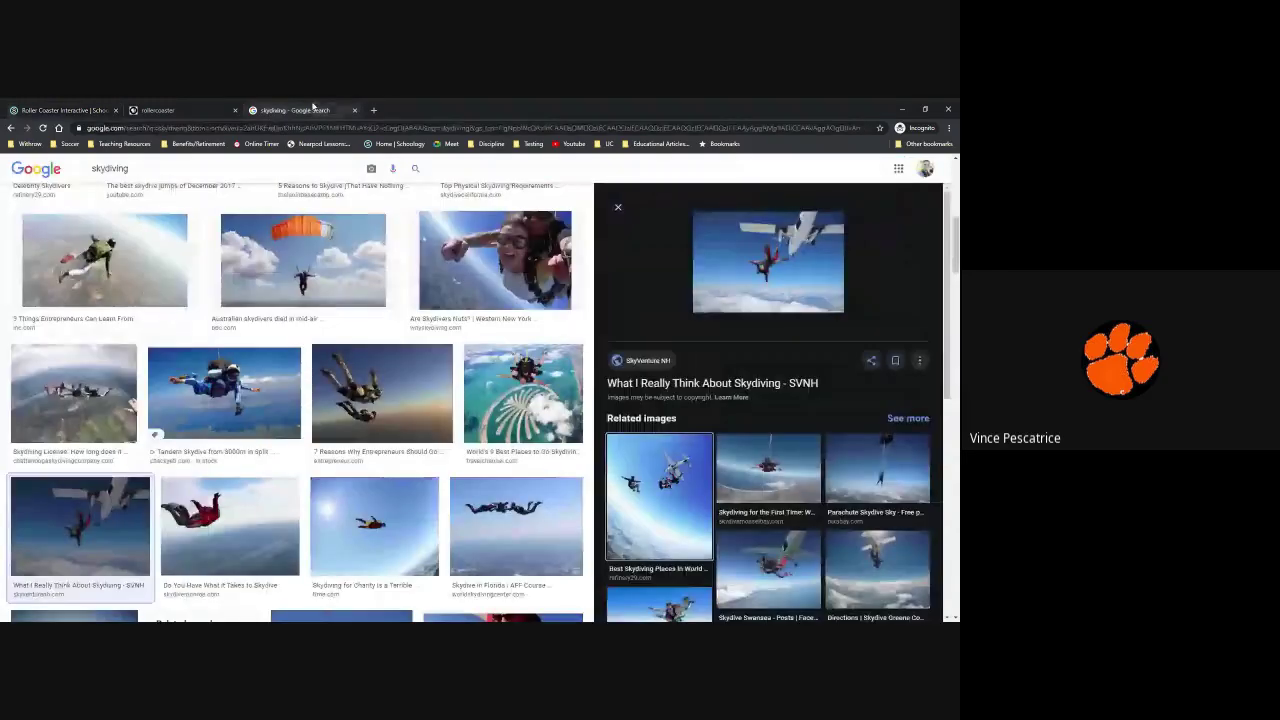
click(65, 110)
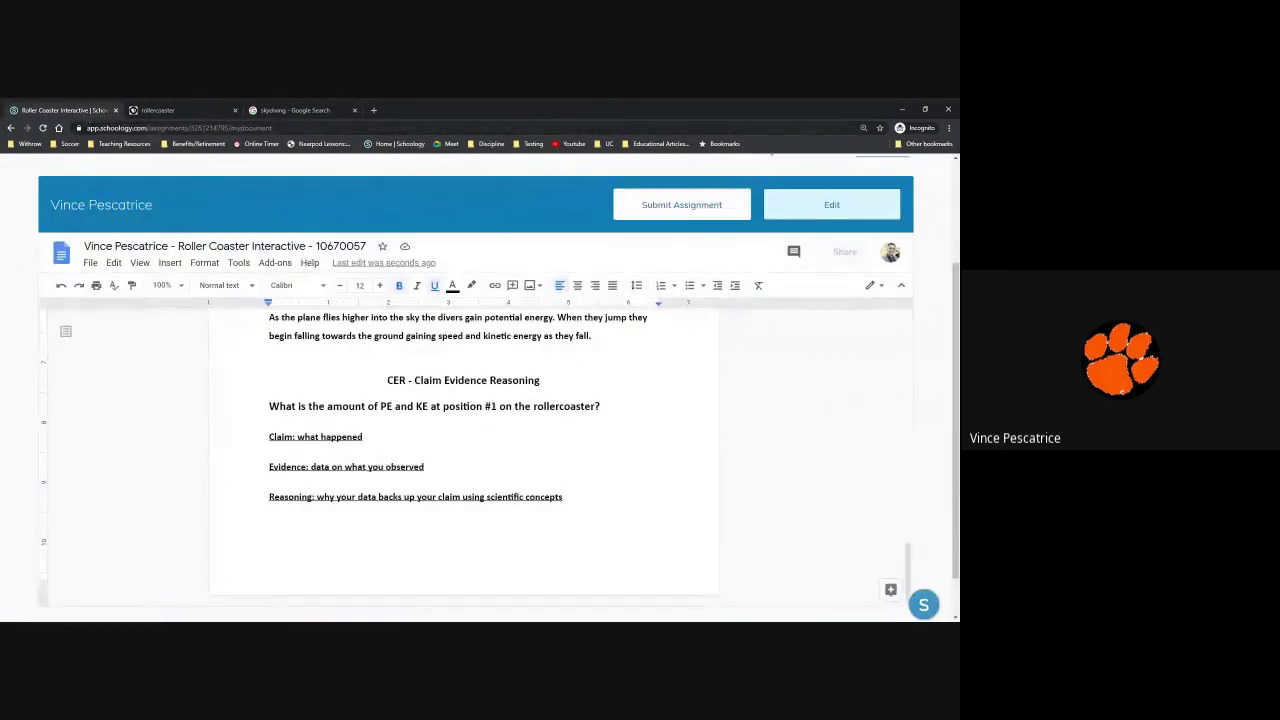